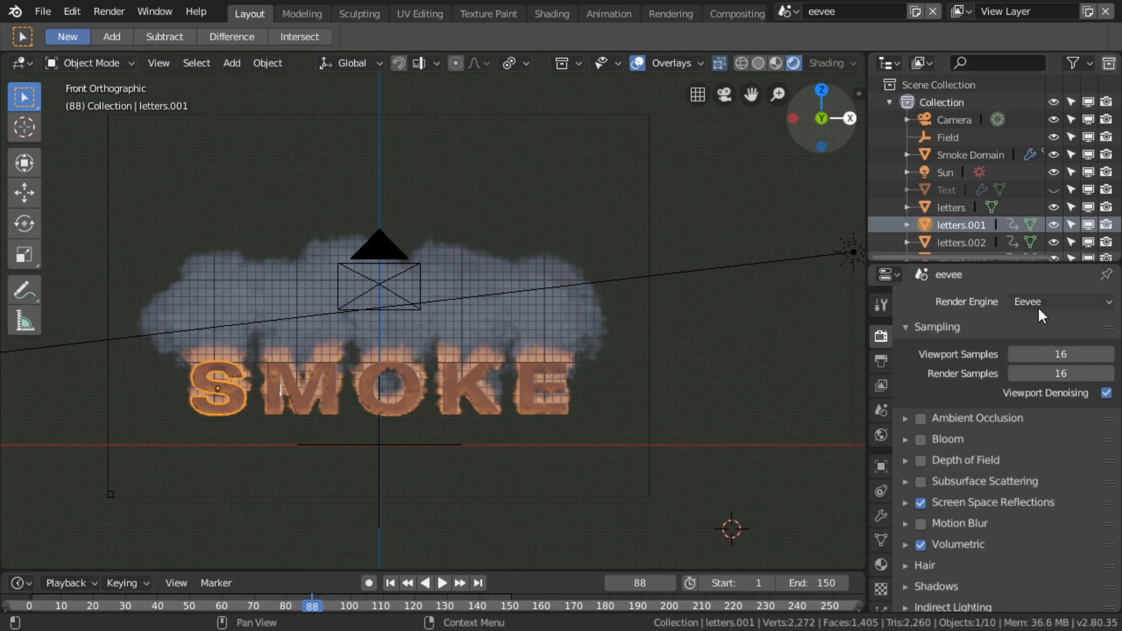
# Move letters.001 out of the Collection in the outliner and put it back into the Collection
pyautogui.moveTo(1003, 260); pyautogui.dragTo(1003, 415)
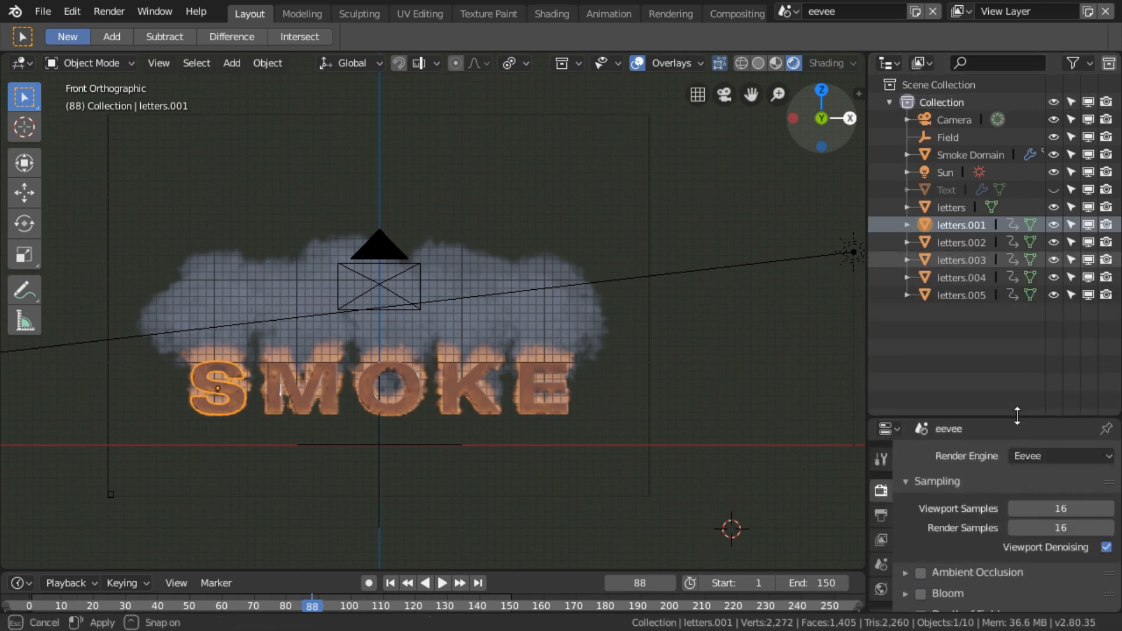
pyautogui.click(890, 103)
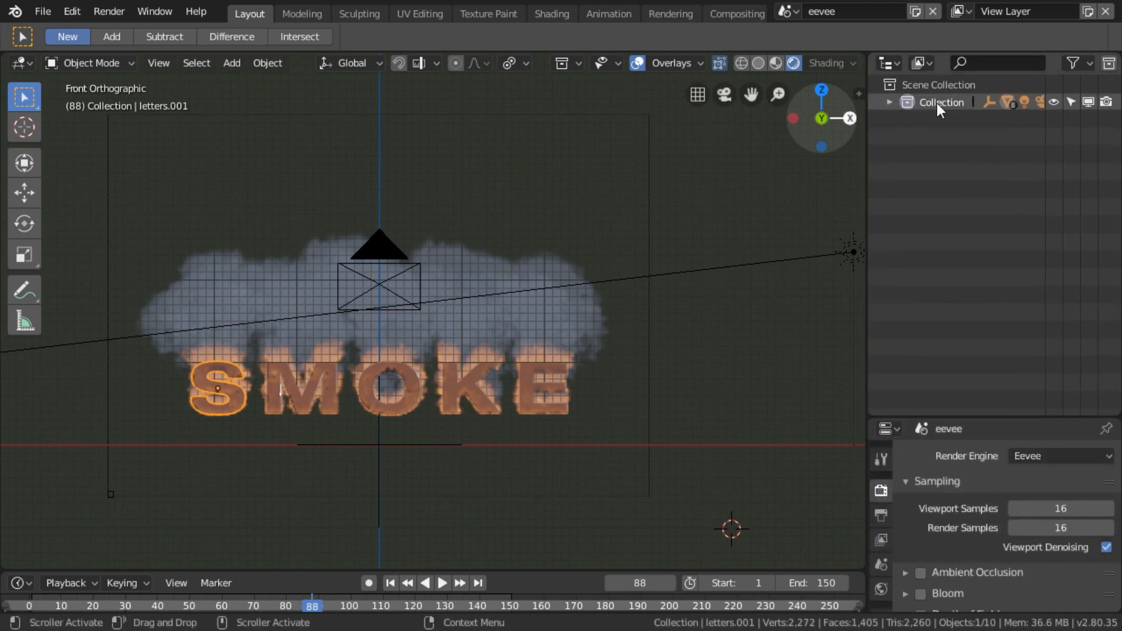
pyautogui.click(890, 101)
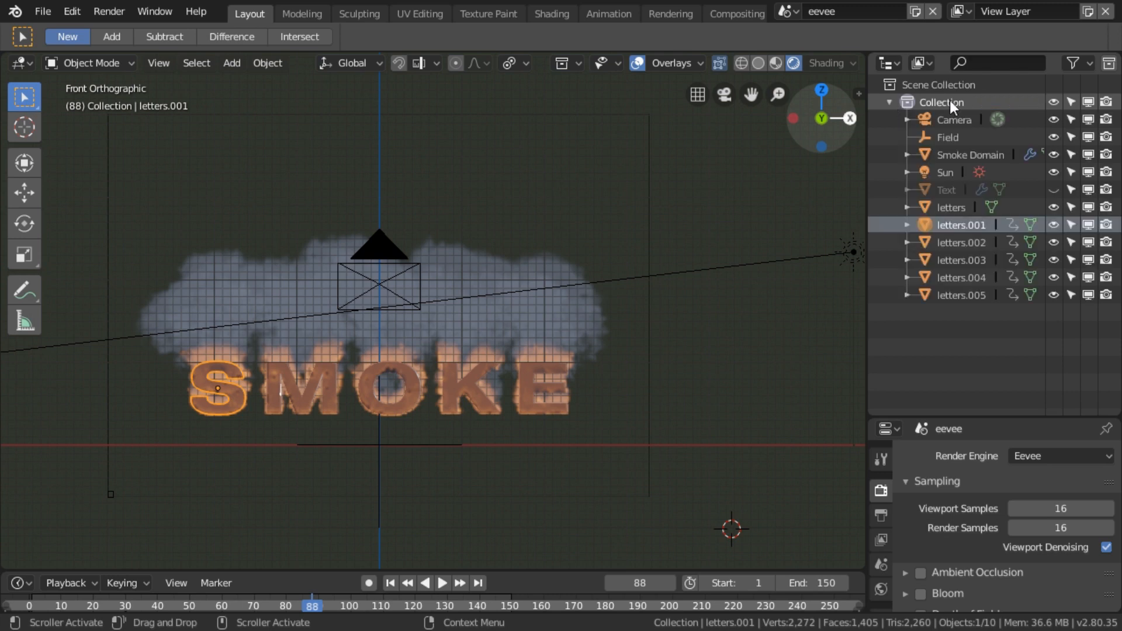
pyautogui.moveTo(923, 223); pyautogui.dragTo(902, 373)
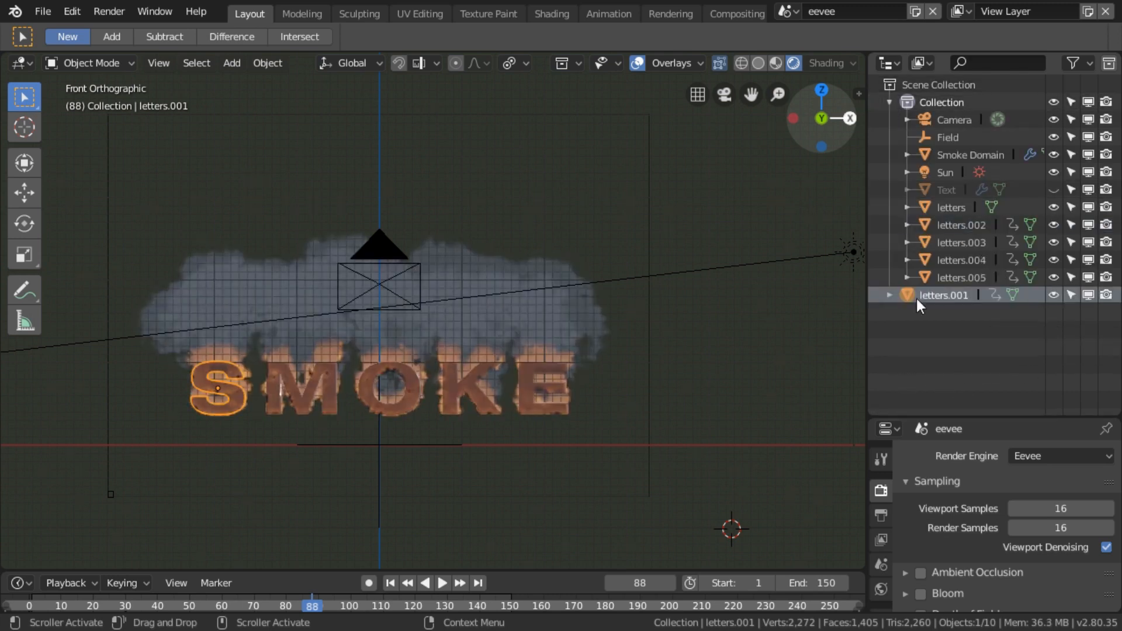
pyautogui.moveTo(907, 294); pyautogui.dragTo(916, 107)
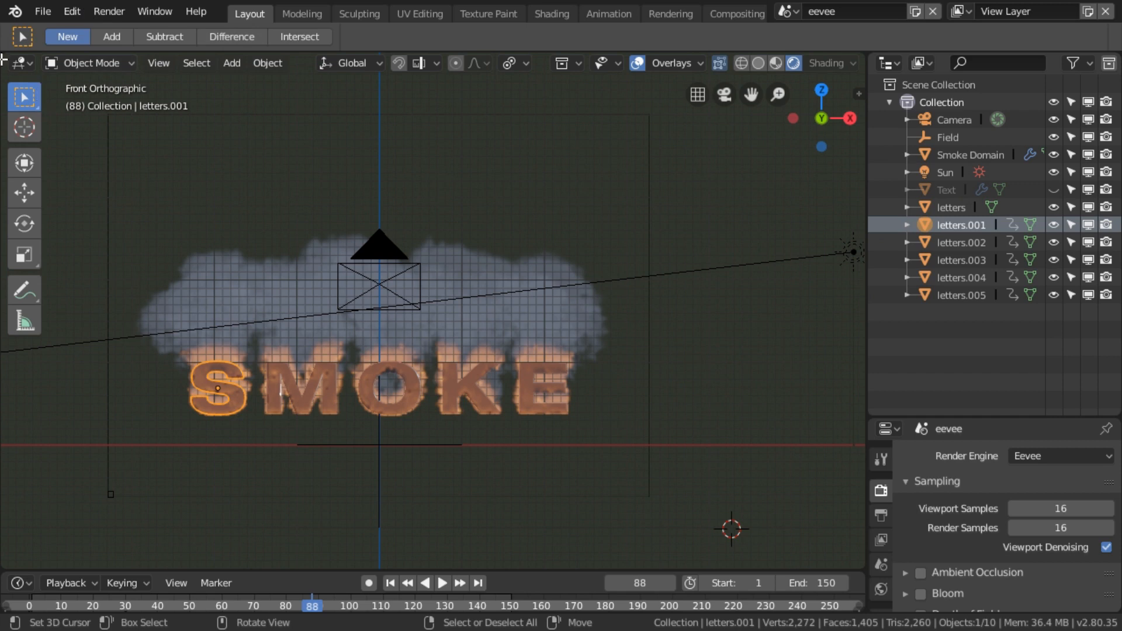
# Switch the 3D view to the Shader Editor with the World nodes and move the environment texture node farther from the Background node
pyautogui.click(25, 63)
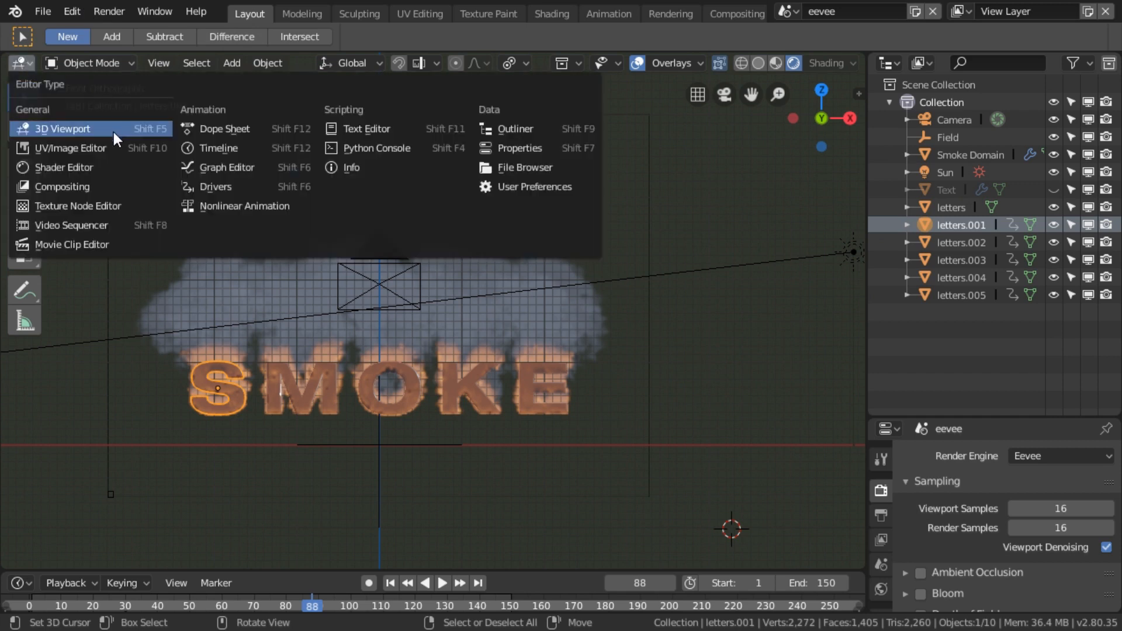
pyautogui.click(82, 160)
pyautogui.click(75, 64)
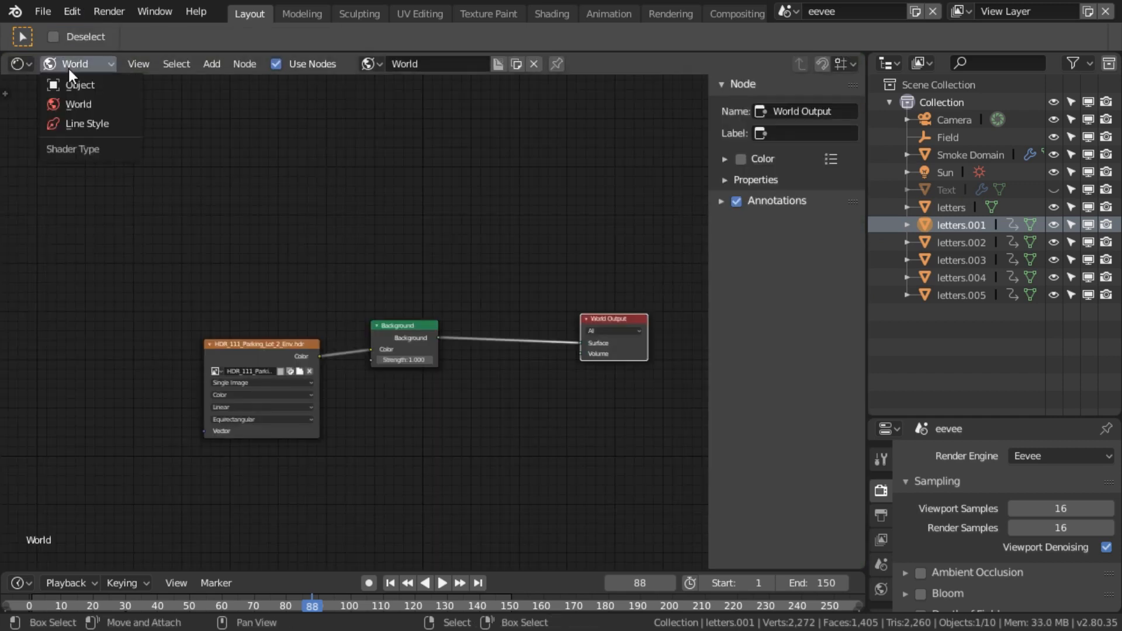
pyautogui.click(69, 64)
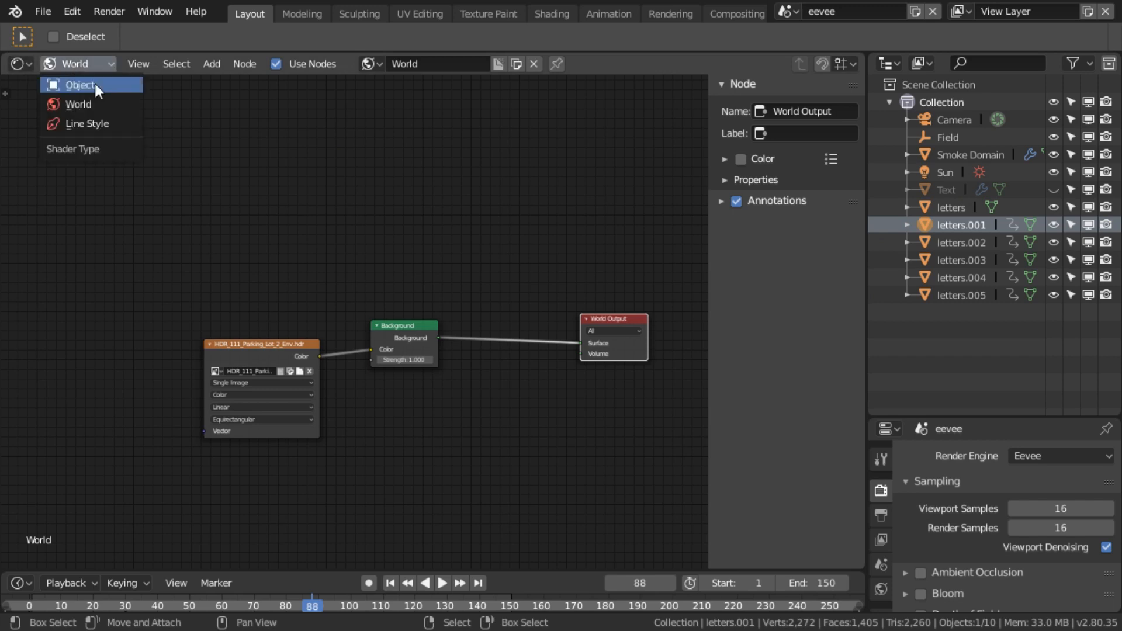
pyautogui.click(93, 103)
pyautogui.moveTo(431, 430); pyautogui.dragTo(324, 439, button='middle')
pyautogui.scroll(2, 403, 416)
pyautogui.moveTo(87, 354); pyautogui.dragTo(43, 355)
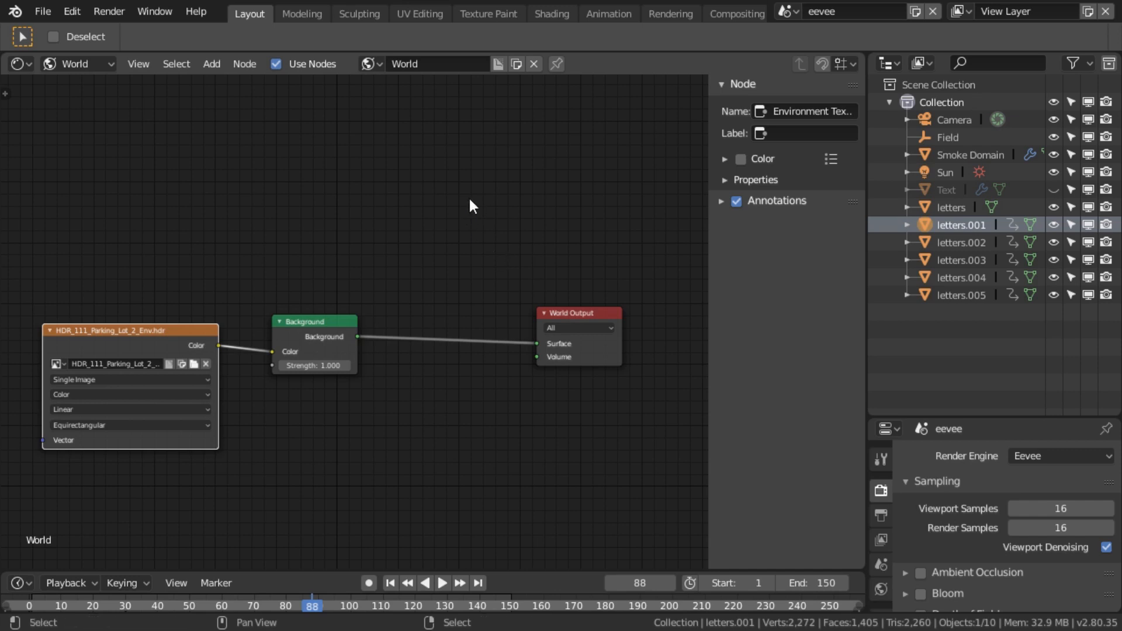
# Insert a Mix Shader node on the link between the Background and World Output nodes
pyautogui.hotkey('shift', 'a')
pyautogui.moveTo(469, 200)
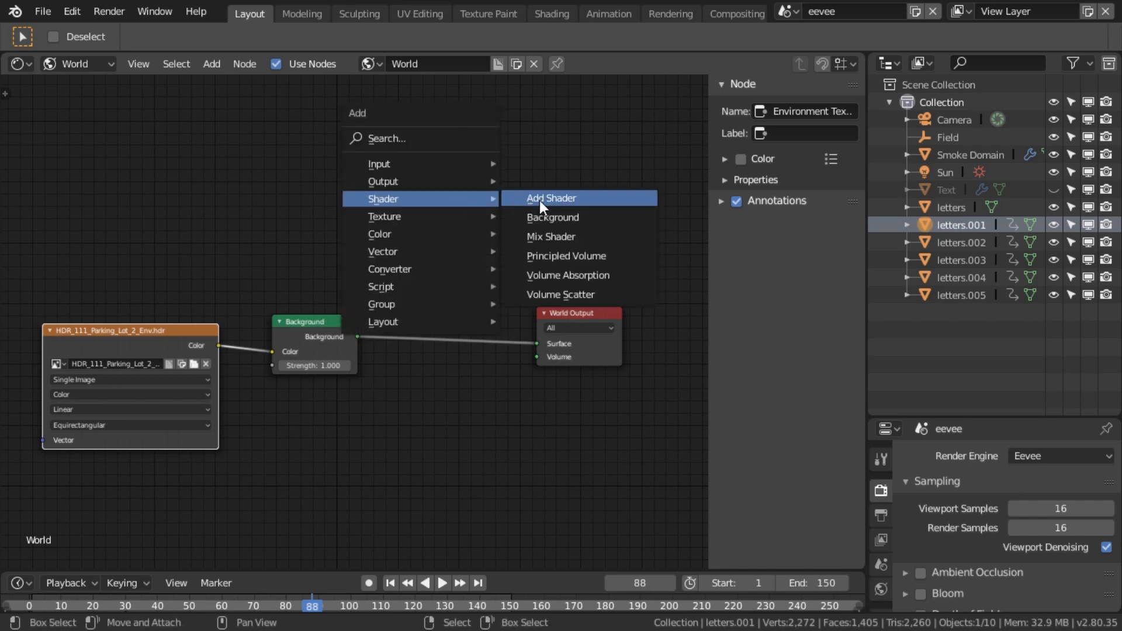
pyautogui.click(578, 236)
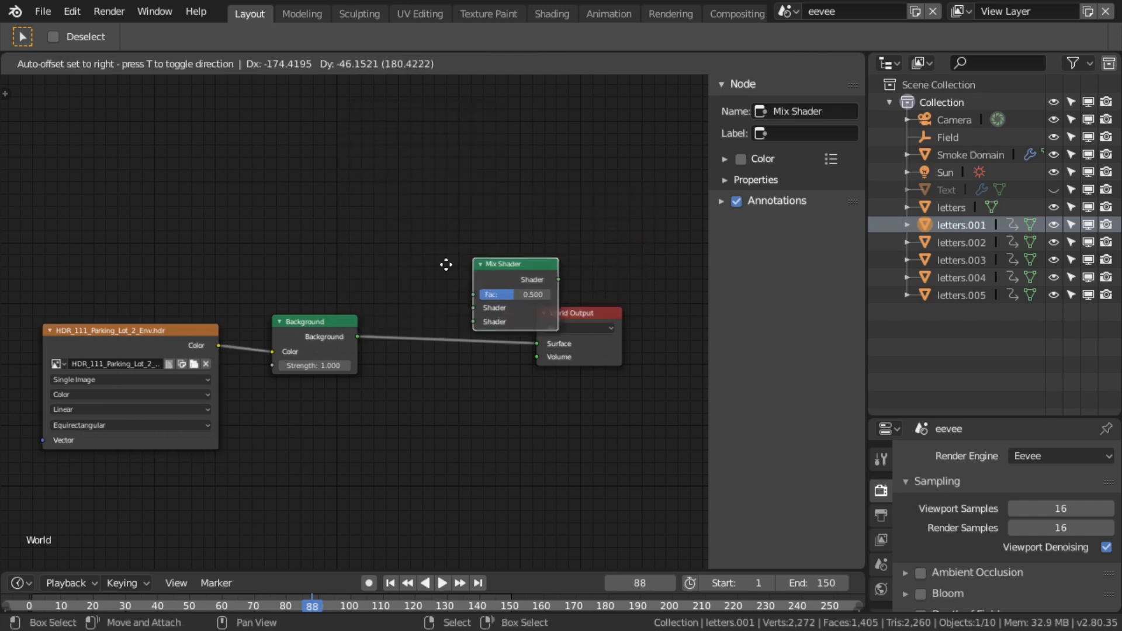
pyautogui.click(425, 293)
# Feed a duplicate of the Background node, with its color darkened to dark grey, into the Mix Shader's second Shader input
pyautogui.click(310, 322)
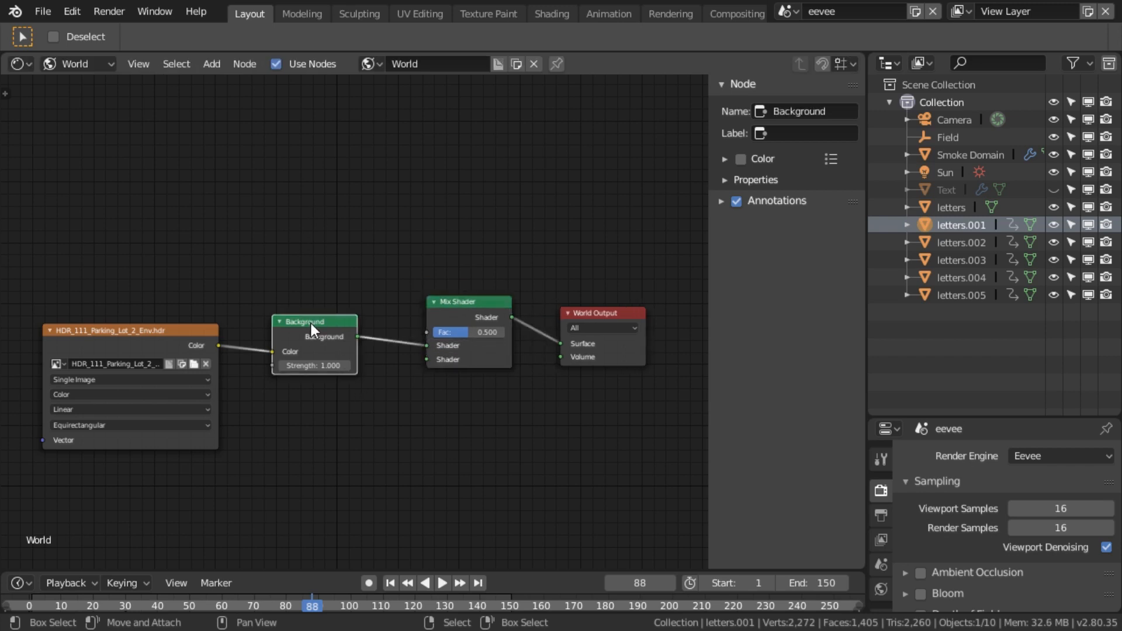
pyautogui.hotkey('shift', 'd')
pyautogui.click(344, 422)
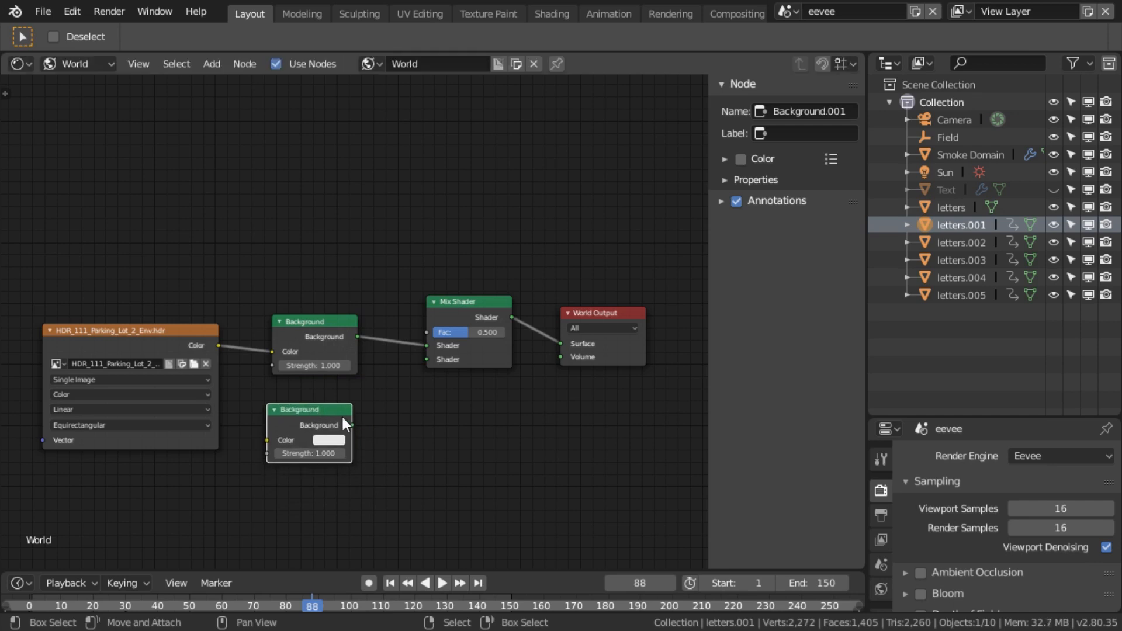
pyautogui.moveTo(351, 425); pyautogui.dragTo(427, 359)
pyautogui.click(332, 439)
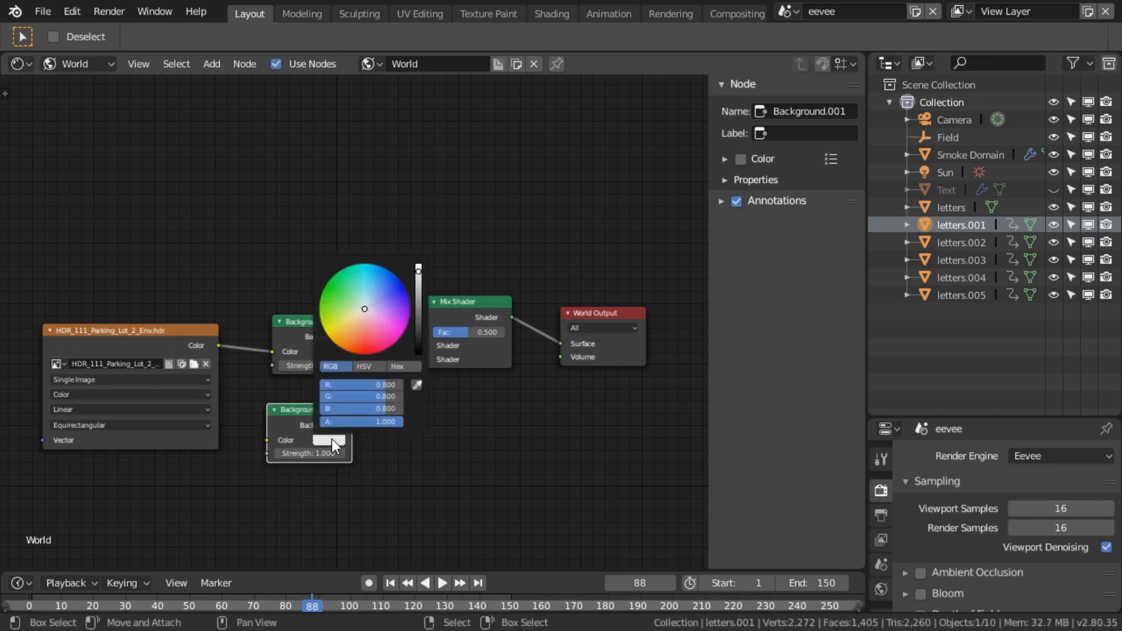
pyautogui.click(418, 339)
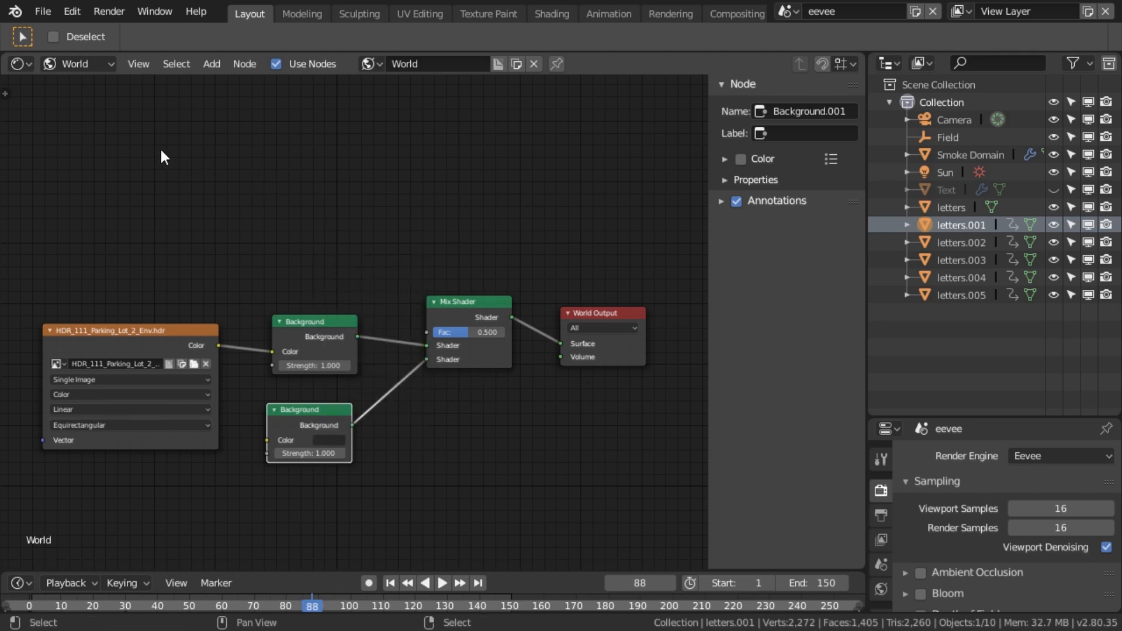
# Add a Light Path node and connect its Is Camera Ray output to the Mix Shader's Fac input
pyautogui.hotkey('shift', 'a')
pyautogui.moveTo(83, 121)
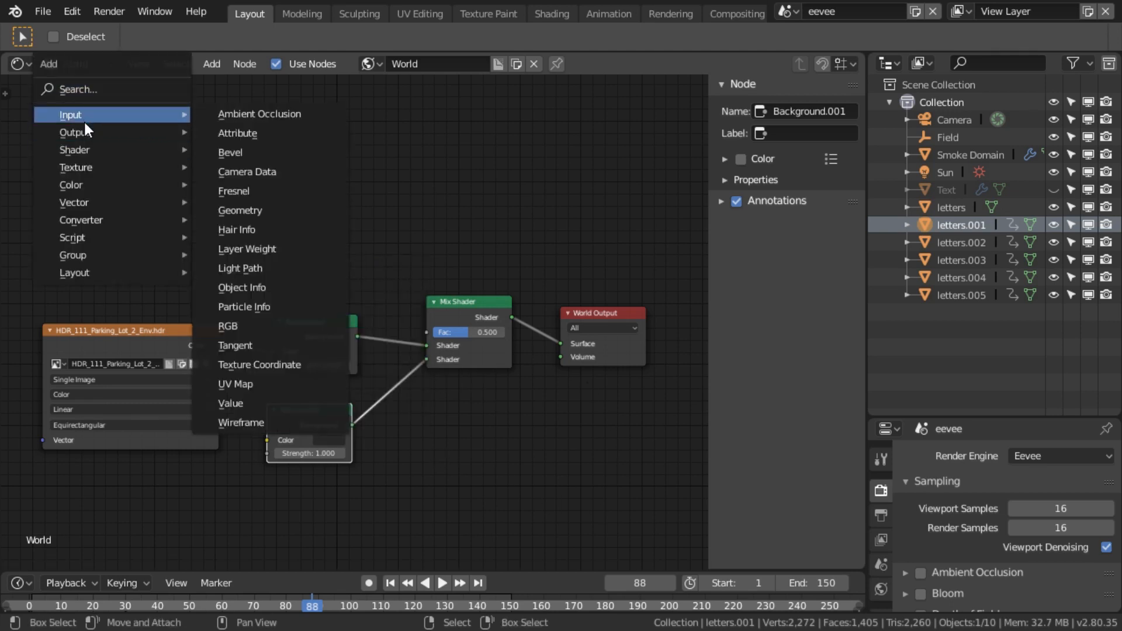
pyautogui.click(240, 268)
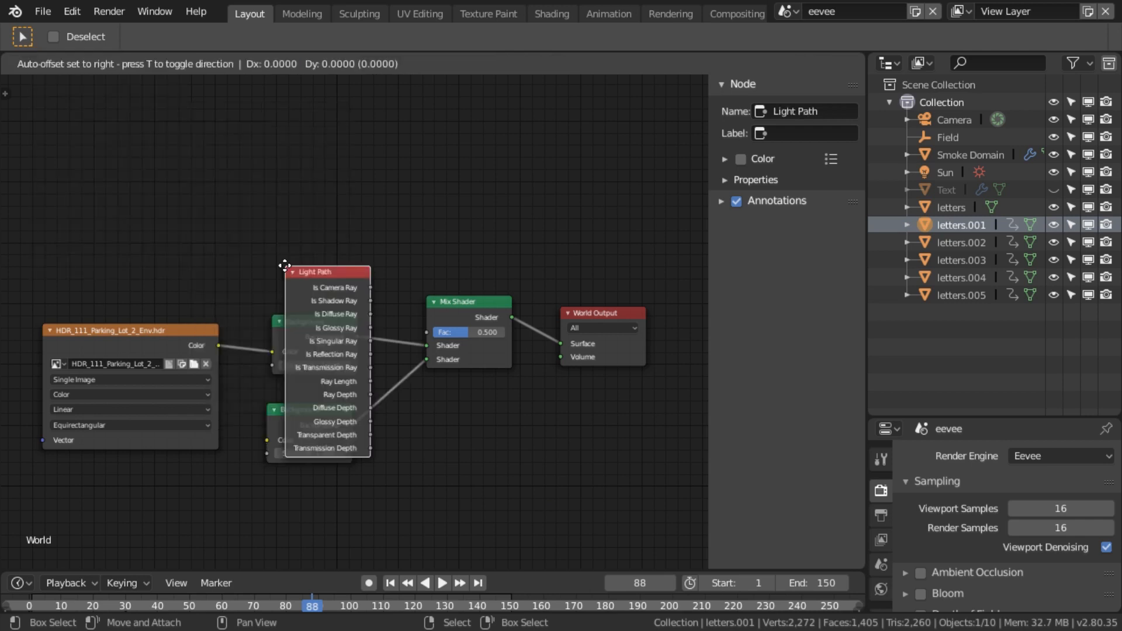
pyautogui.click(111, 103)
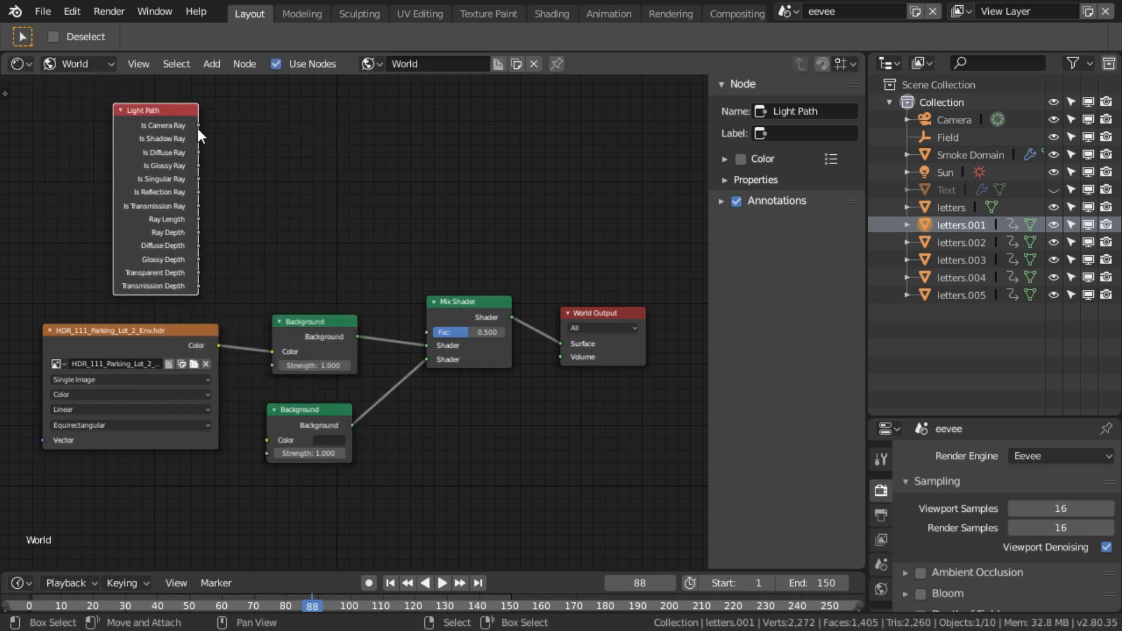
pyautogui.moveTo(197, 125); pyautogui.dragTo(432, 330)
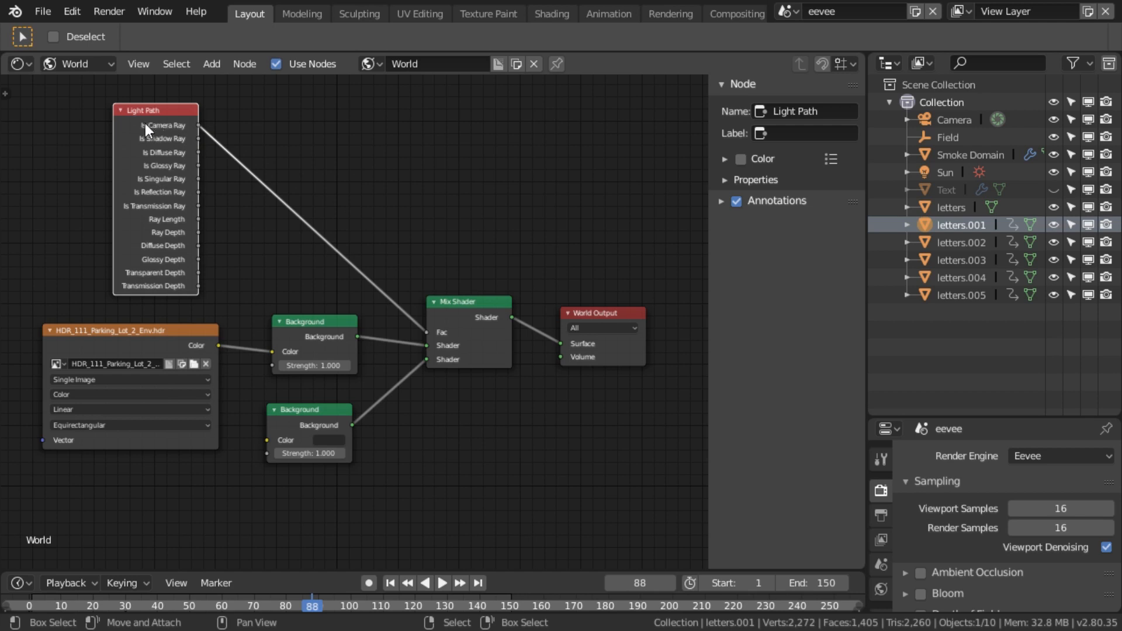
pyautogui.click(298, 409)
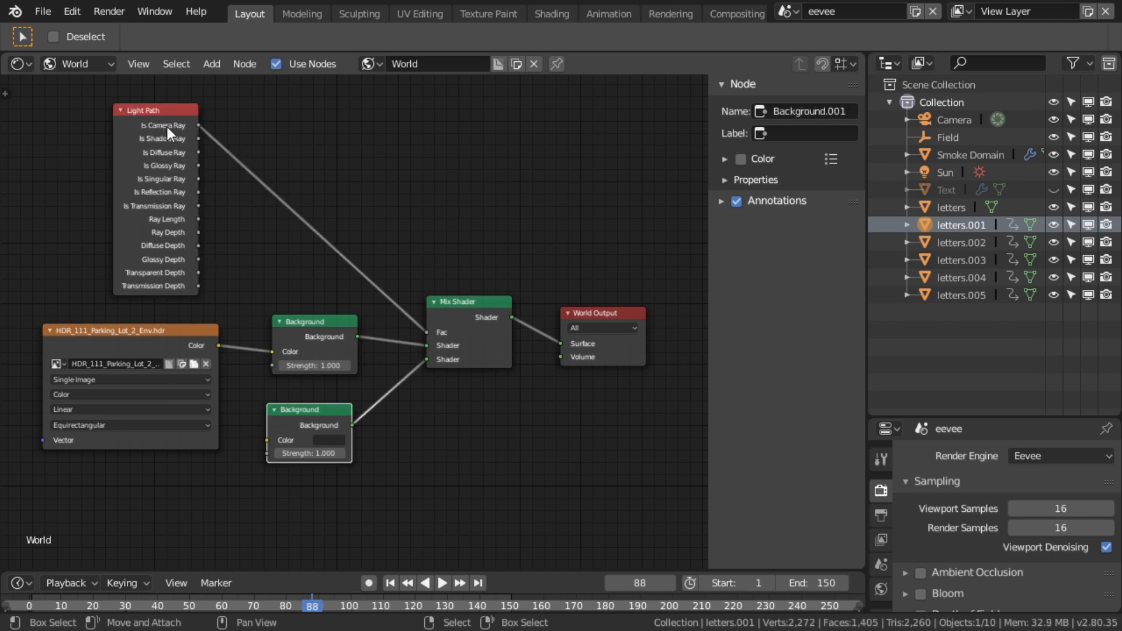
pyautogui.click(315, 324)
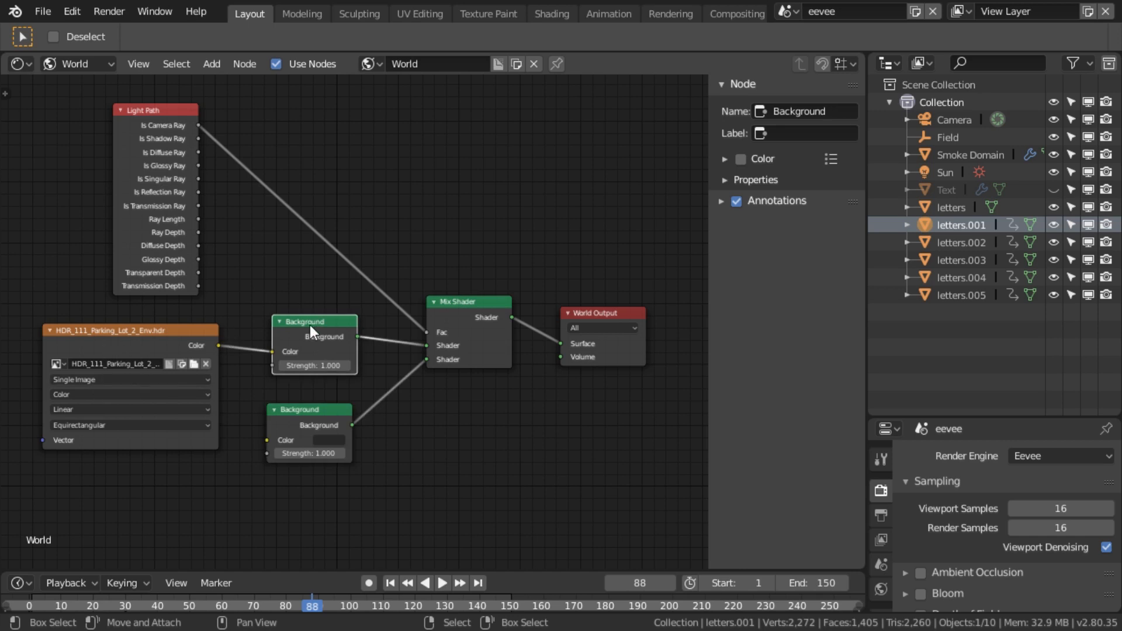
# Return the editor to the 3D Viewport and look at the scene through the camera
pyautogui.click(20, 68)
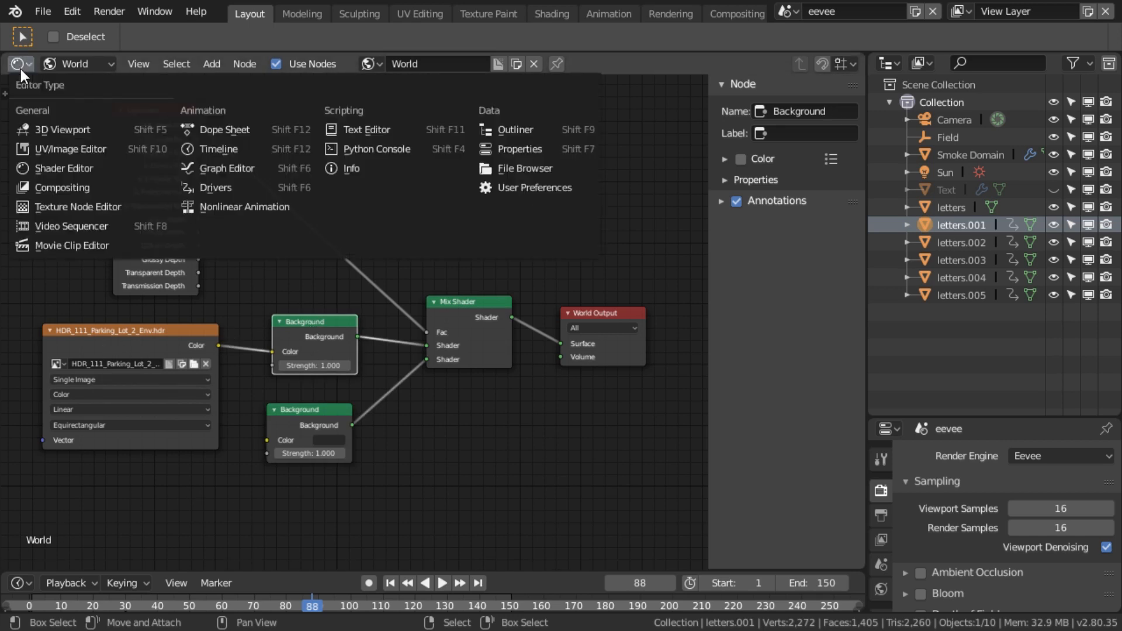
pyautogui.click(93, 126)
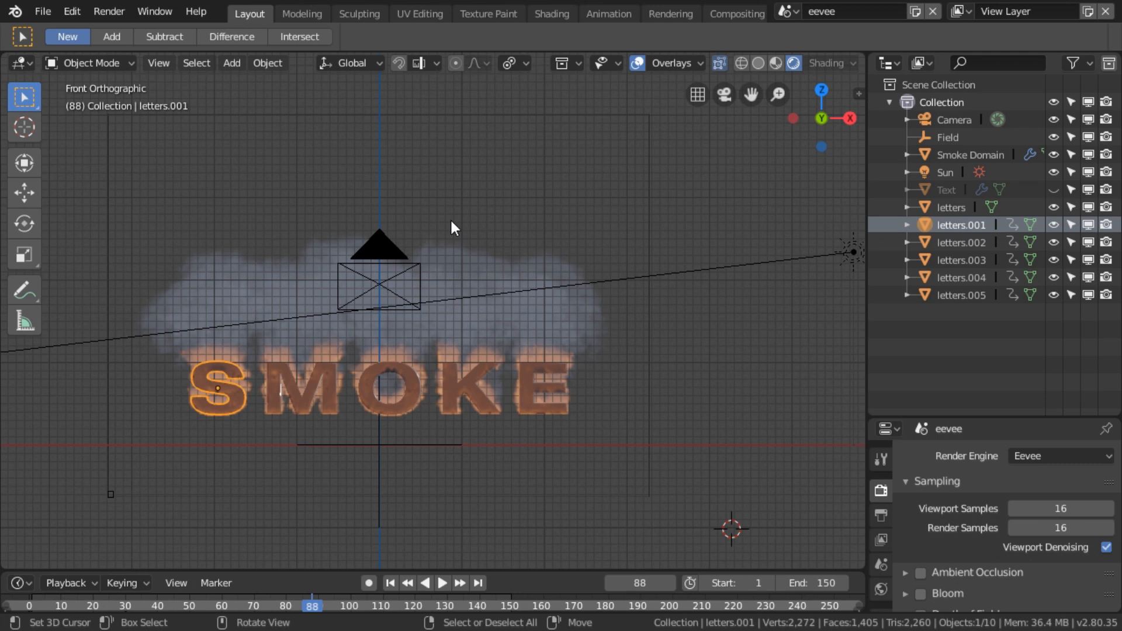
pyautogui.press('KP_0')
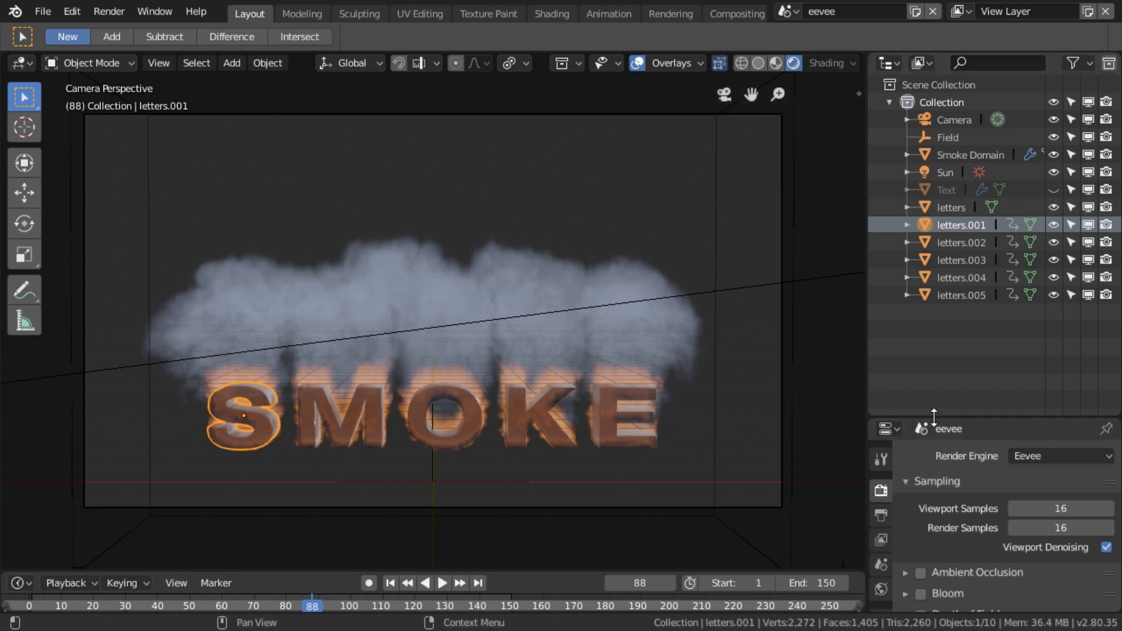
# Set the Alpha mode in the Film render settings to Transparent
pyautogui.moveTo(937, 419); pyautogui.dragTo(952, 226)
pyautogui.scroll(-7, 990, 529)
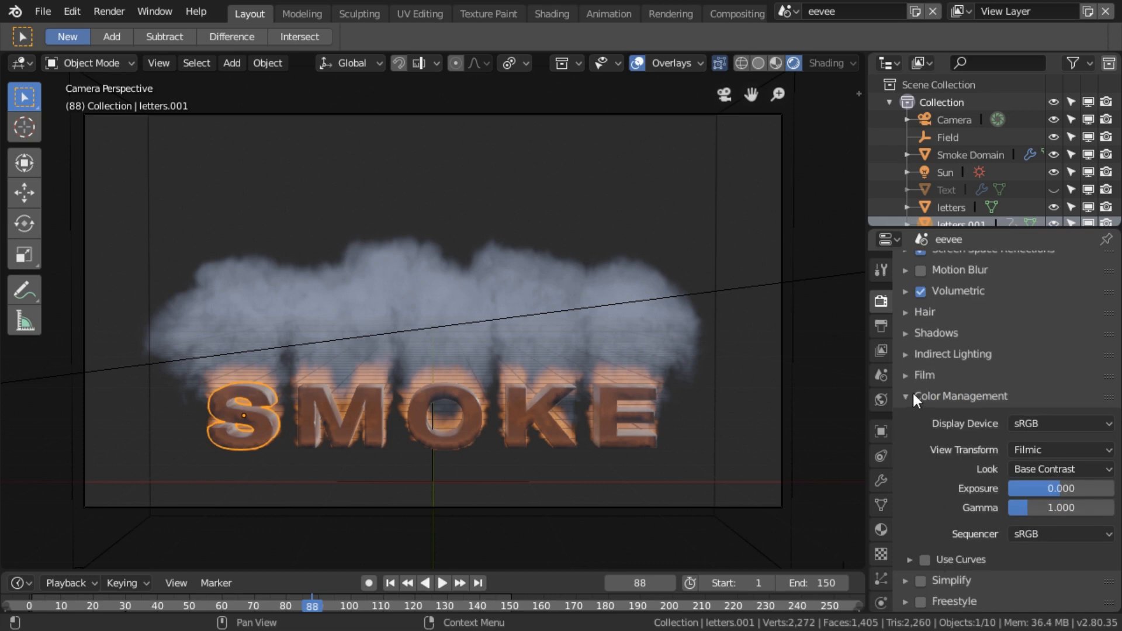
pyautogui.click(909, 374)
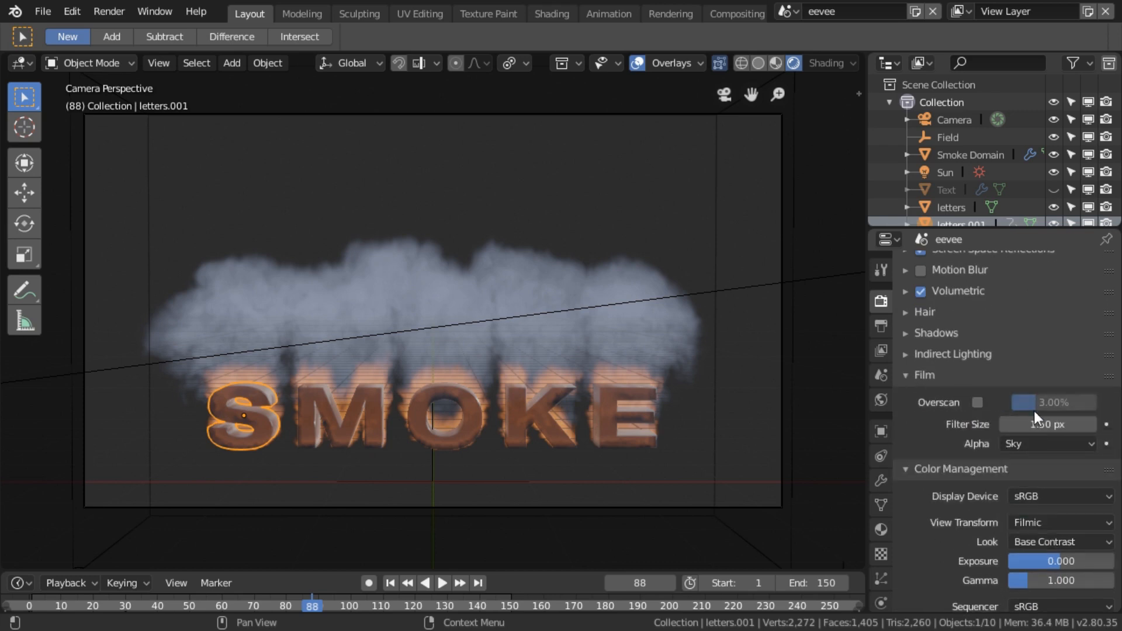
pyautogui.click(1057, 441)
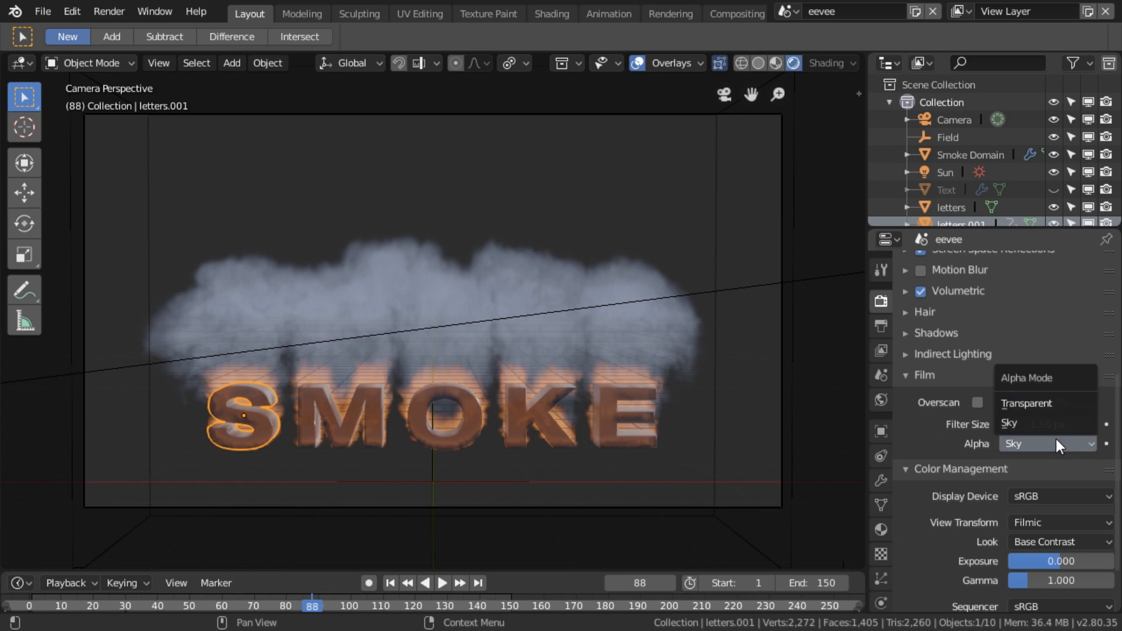
pyautogui.click(1039, 399)
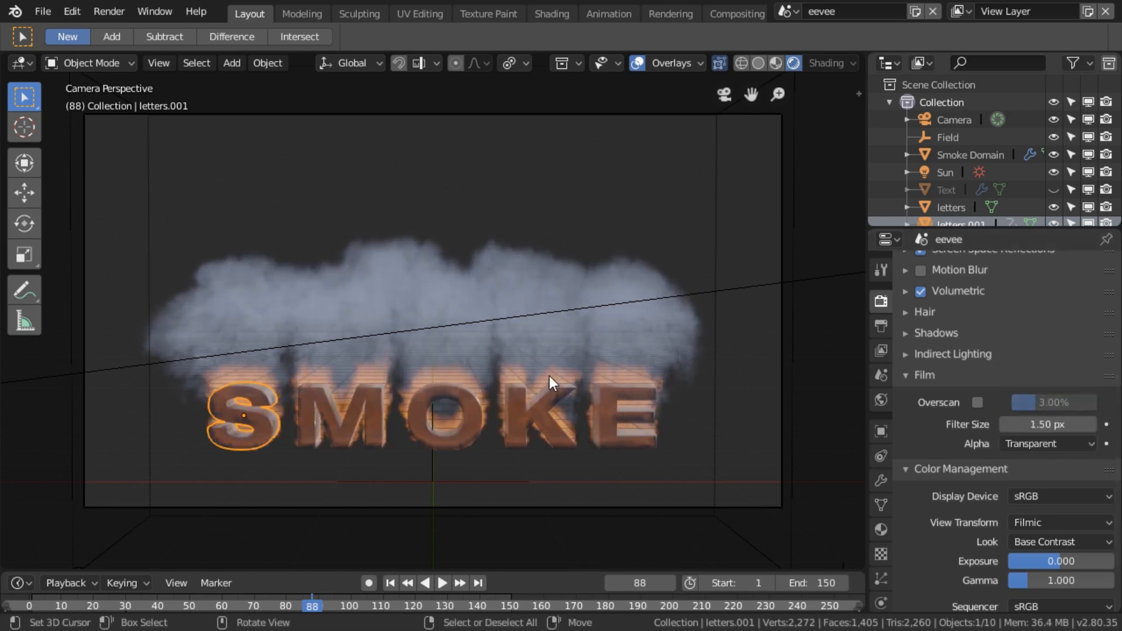
# Render frame 88, inspect the SMOKE lettering against the transparent background, and close the render window
pyautogui.press('F12')
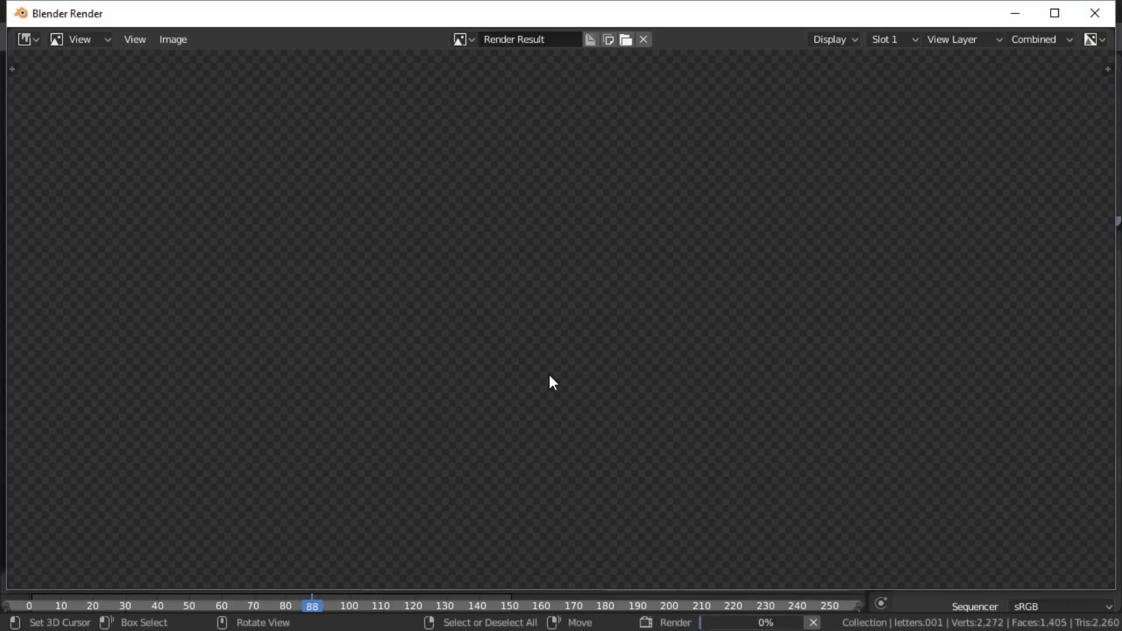
pyautogui.scroll(-4, 575, 467)
pyautogui.moveTo(578, 487); pyautogui.dragTo(572, 463, button='middle')
pyautogui.scroll(1, 573, 464)
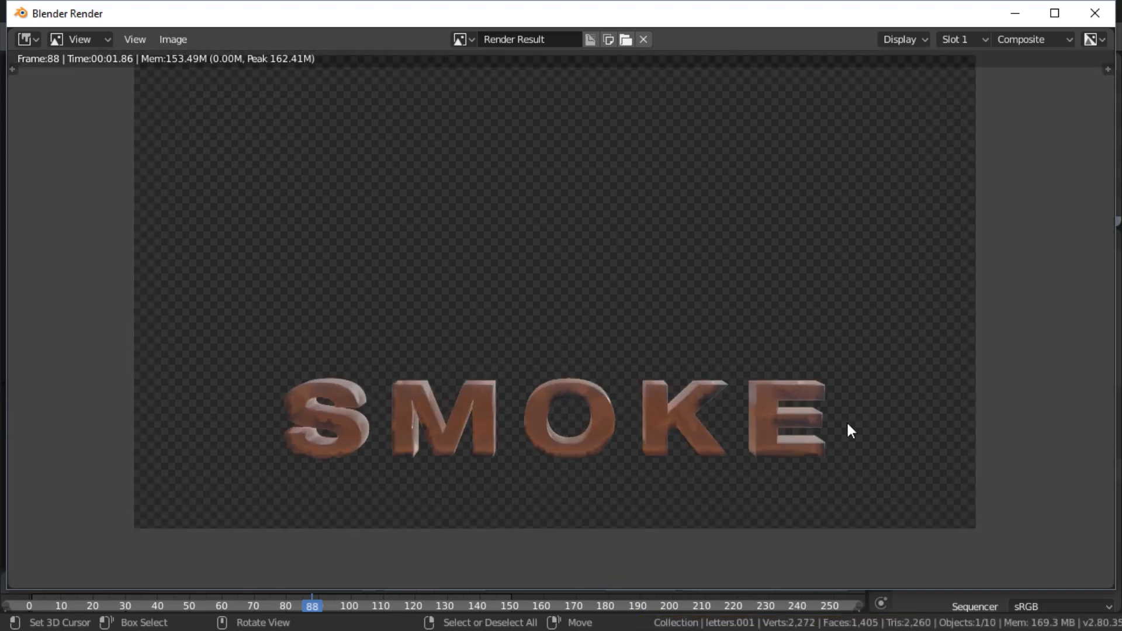
pyautogui.click(1094, 13)
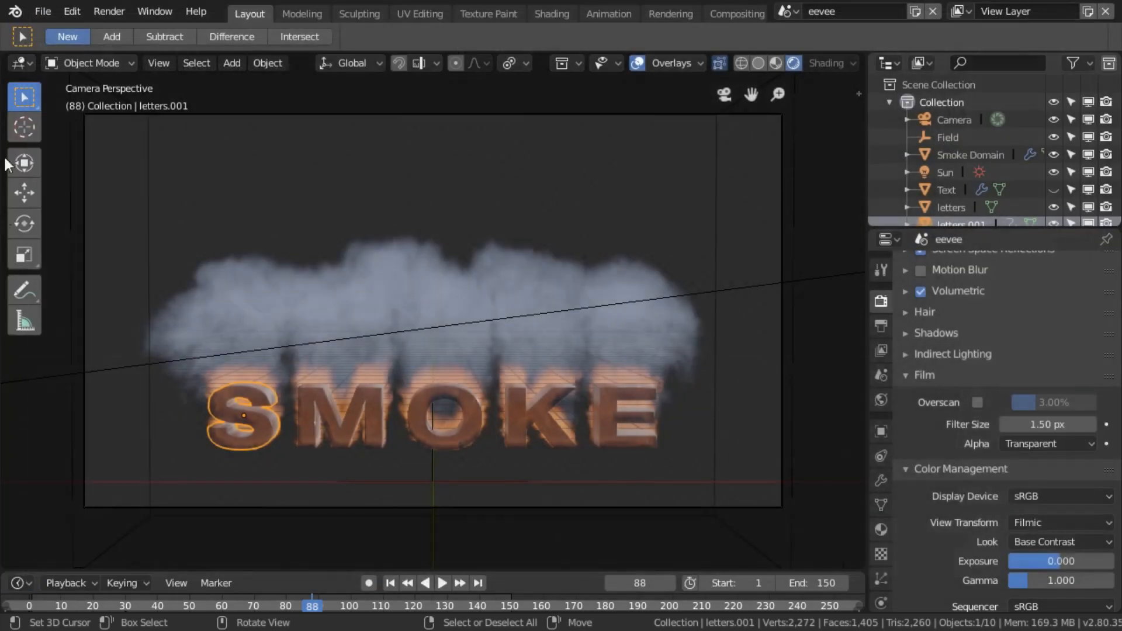
# Switch the main view to the Compositing editor and move the Render Layers node farther from the Composite and Viewer nodes
pyautogui.click(18, 62)
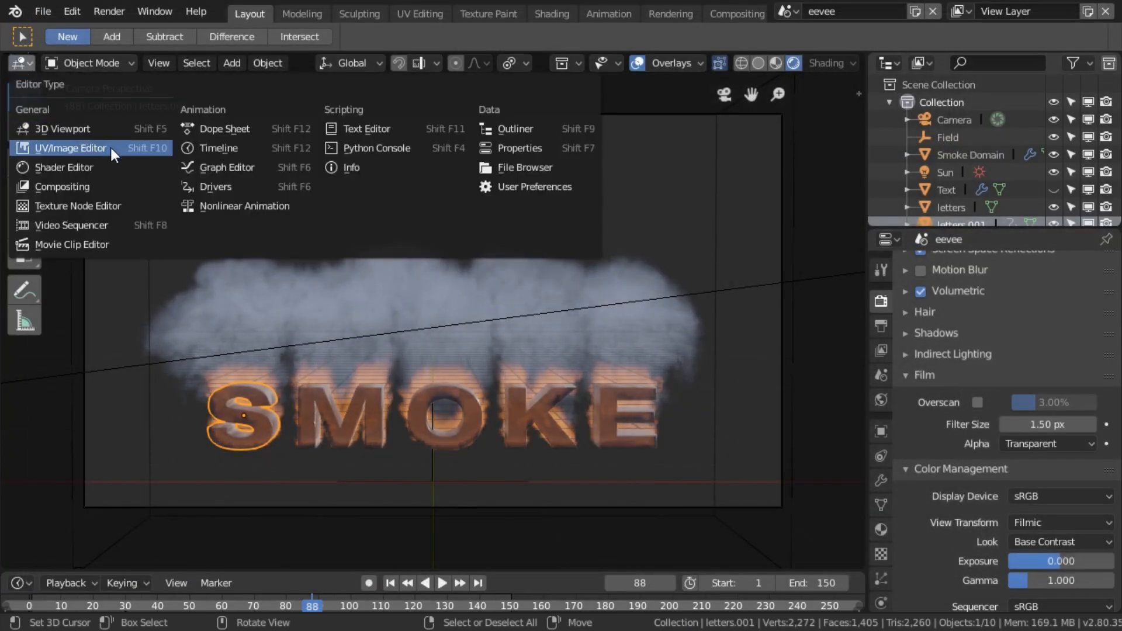
pyautogui.click(85, 184)
pyautogui.moveTo(477, 412); pyautogui.dragTo(519, 400, button='middle')
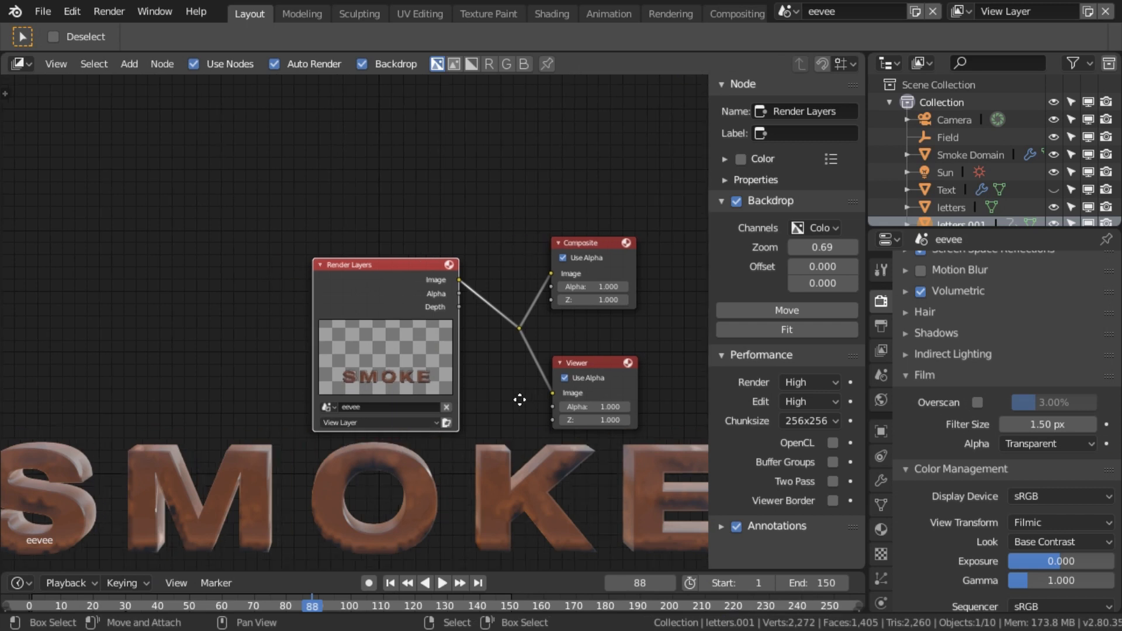
pyautogui.moveTo(395, 292); pyautogui.dragTo(264, 286)
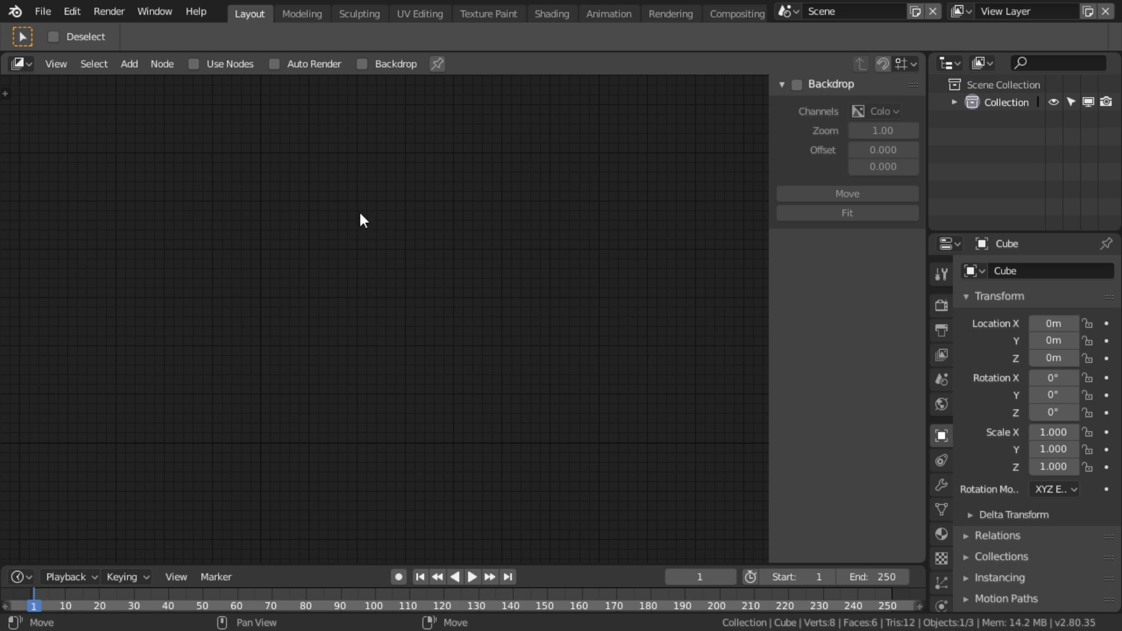
# Enable Use Nodes, Auto Render and Backdrop for the compositor, and space the Render Layers and Composite nodes farther apart
pyautogui.click(200, 62)
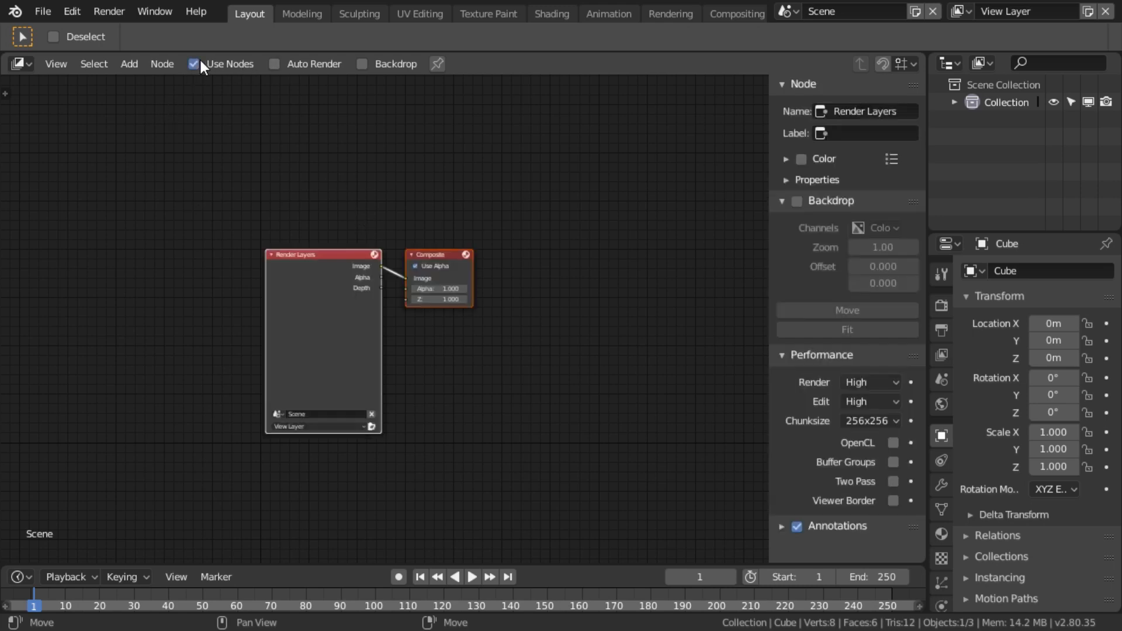
pyautogui.click(363, 63)
pyautogui.moveTo(296, 292); pyautogui.dragTo(207, 284)
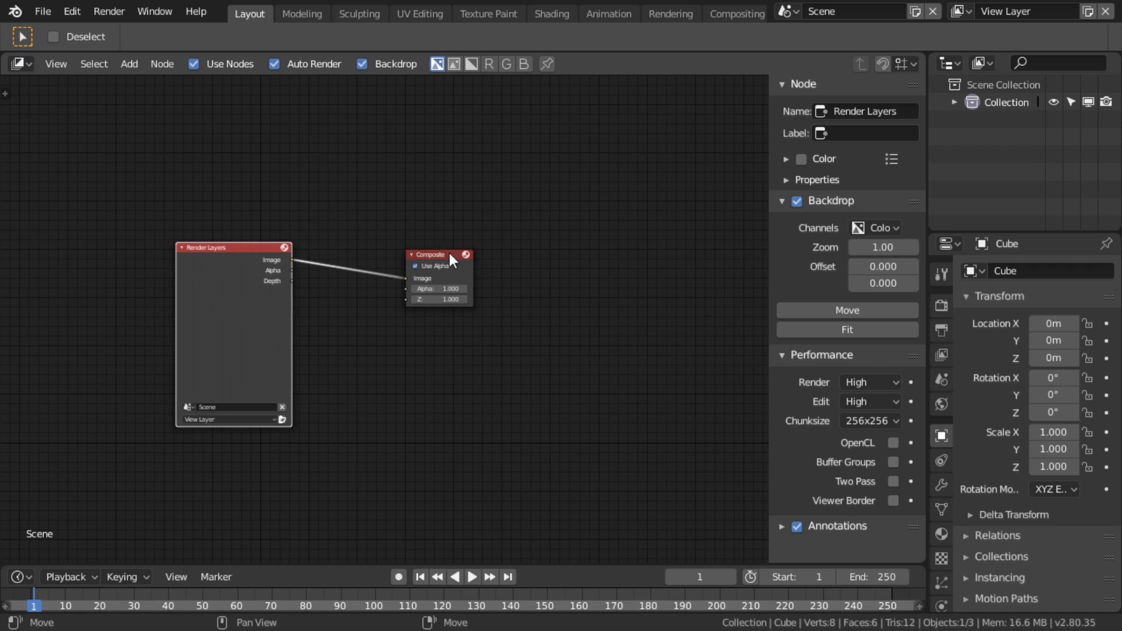
pyautogui.moveTo(440, 253); pyautogui.dragTo(466, 250)
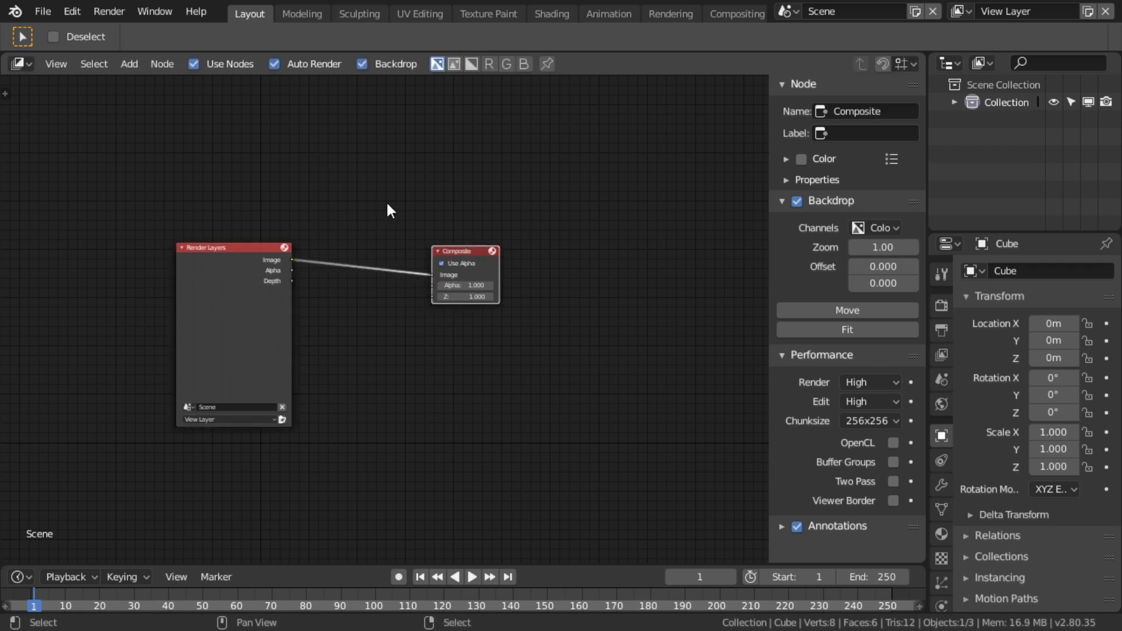
# Add a reroute point on the link from Render Layers to Composite and connect a new Viewer node to it
pyautogui.keyDown('shift'); pyautogui.moveTo(381, 199); pyautogui.dragTo(421, 501, button='right'); pyautogui.keyUp('shift')
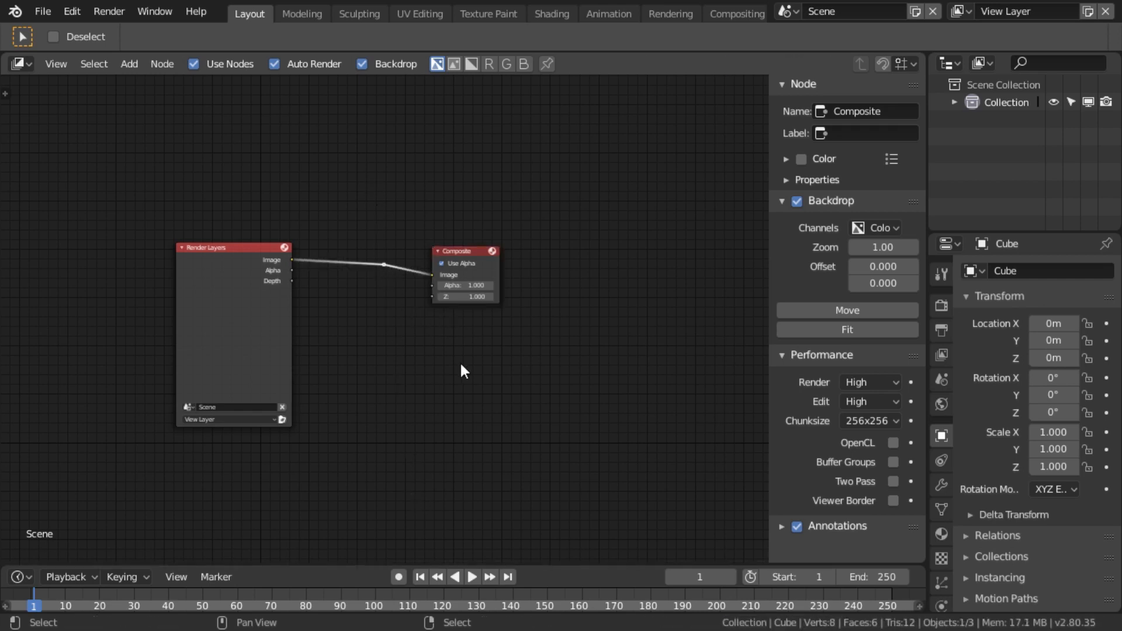
pyautogui.hotkey('shift', 'a')
pyautogui.moveTo(432, 407)
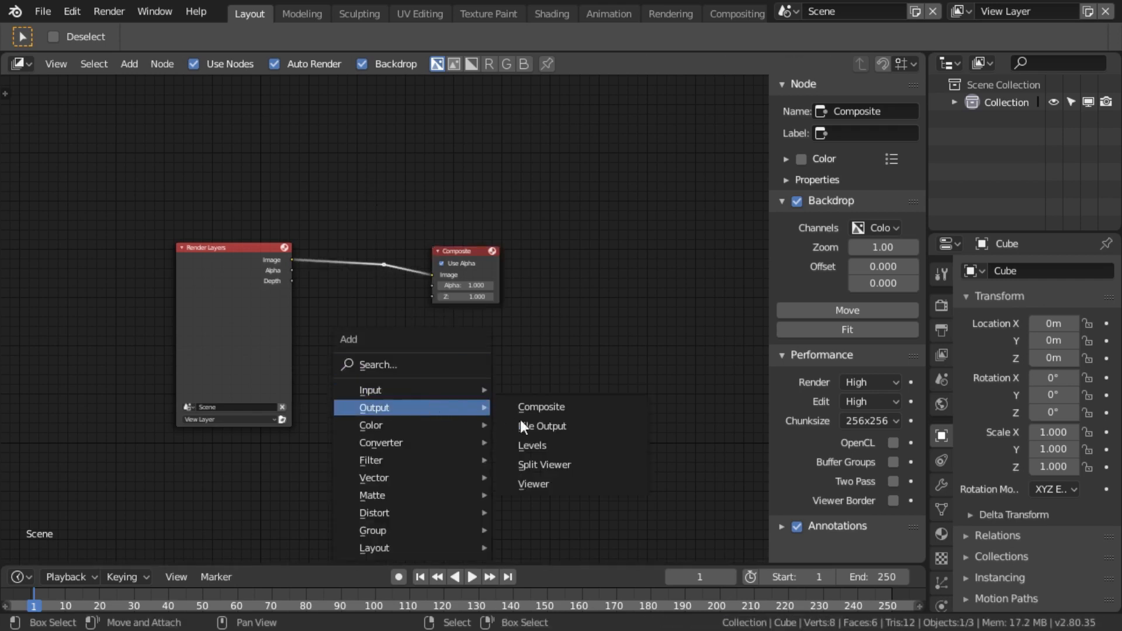
pyautogui.click(541, 483)
pyautogui.click(412, 291)
pyautogui.moveTo(383, 264); pyautogui.dragTo(434, 342)
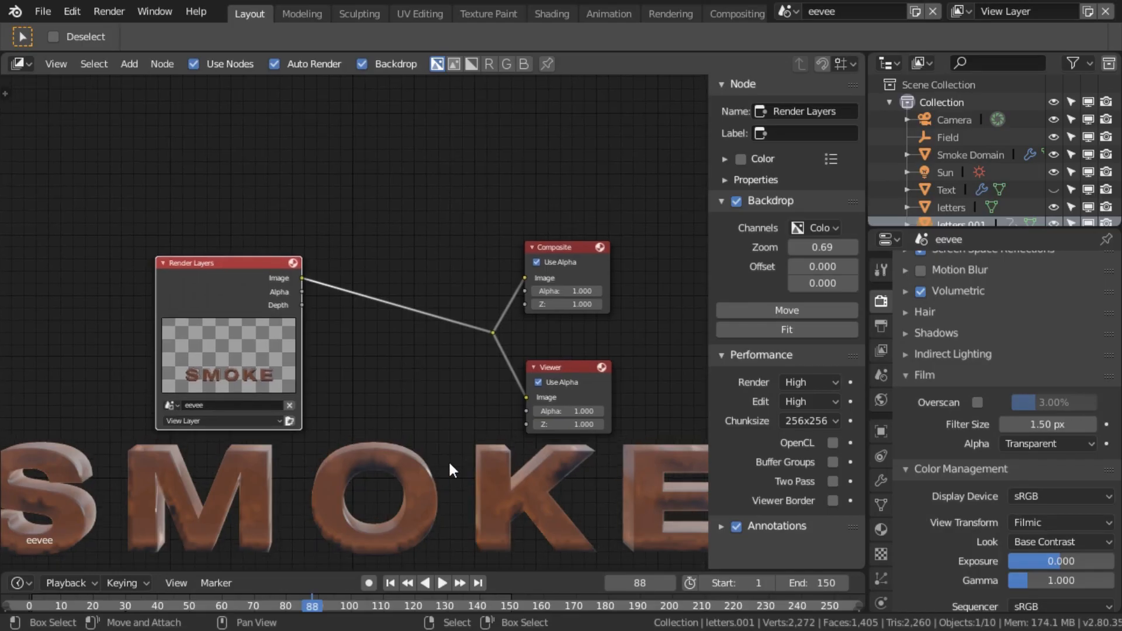
# Insert a Set Alpha node between Render Layers and the reroute point, and move Render Layers farther away from it
pyautogui.press('v')
pyautogui.press('v')
pyautogui.moveTo(372, 434); pyautogui.dragTo(357, 366, button='middle')
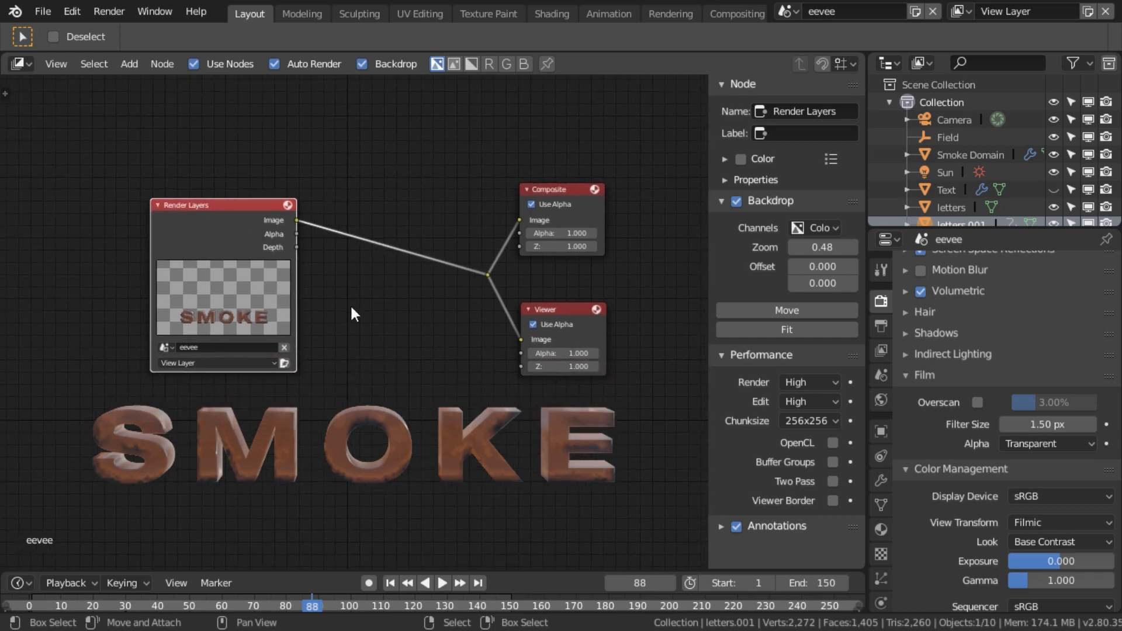
pyautogui.hotkey('shift', 'a')
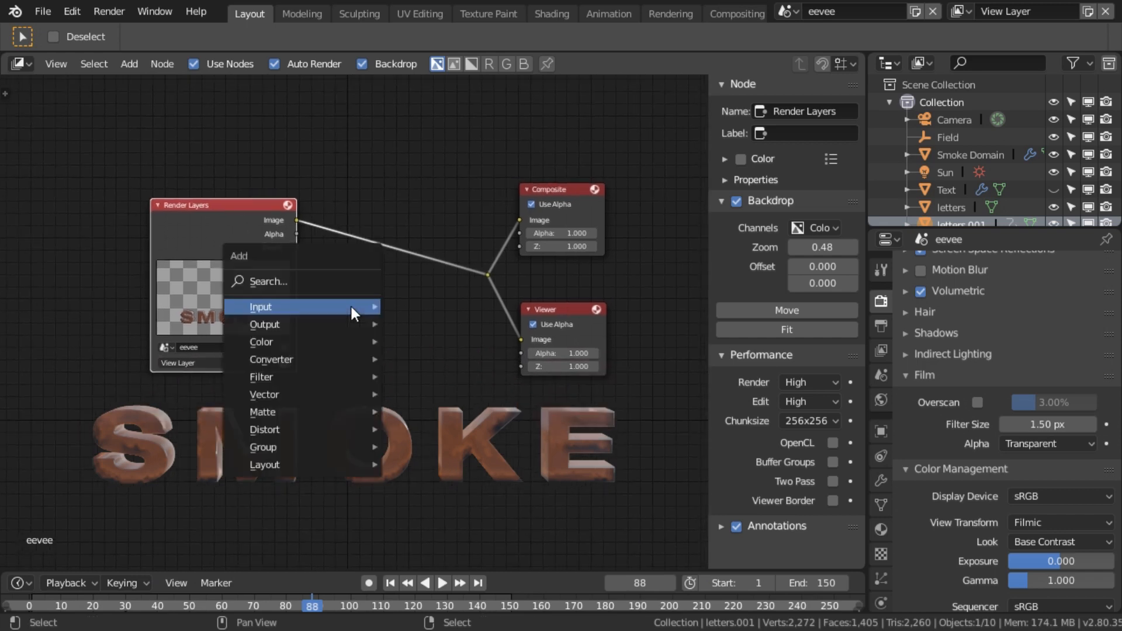
pyautogui.click(306, 283)
pyautogui.write('set')
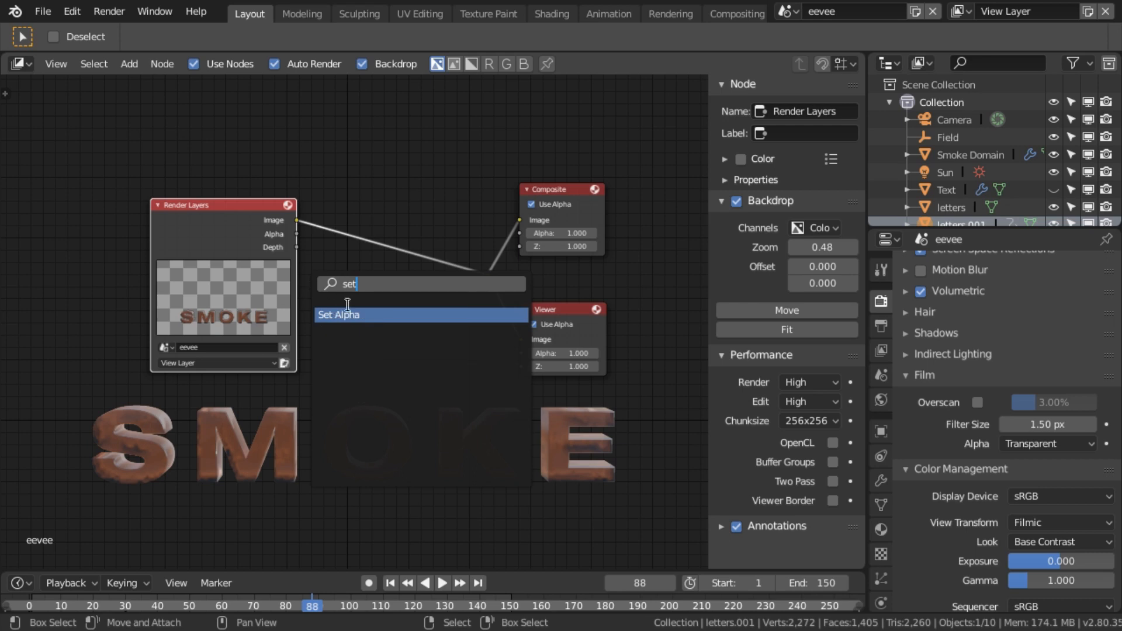
pyautogui.press('Return')
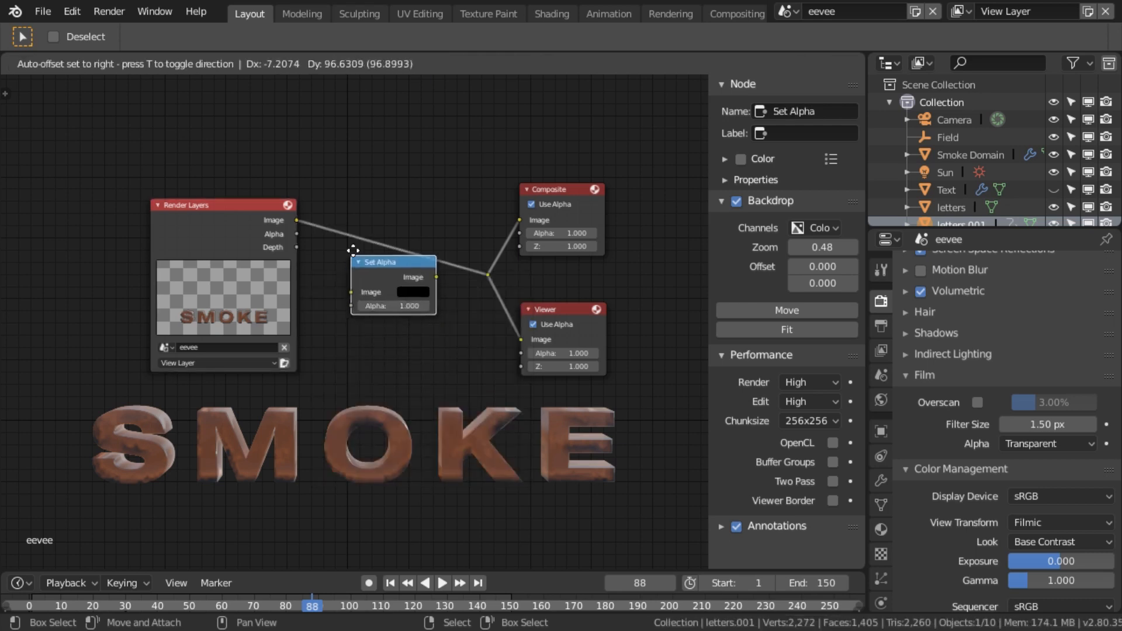
pyautogui.click(353, 234)
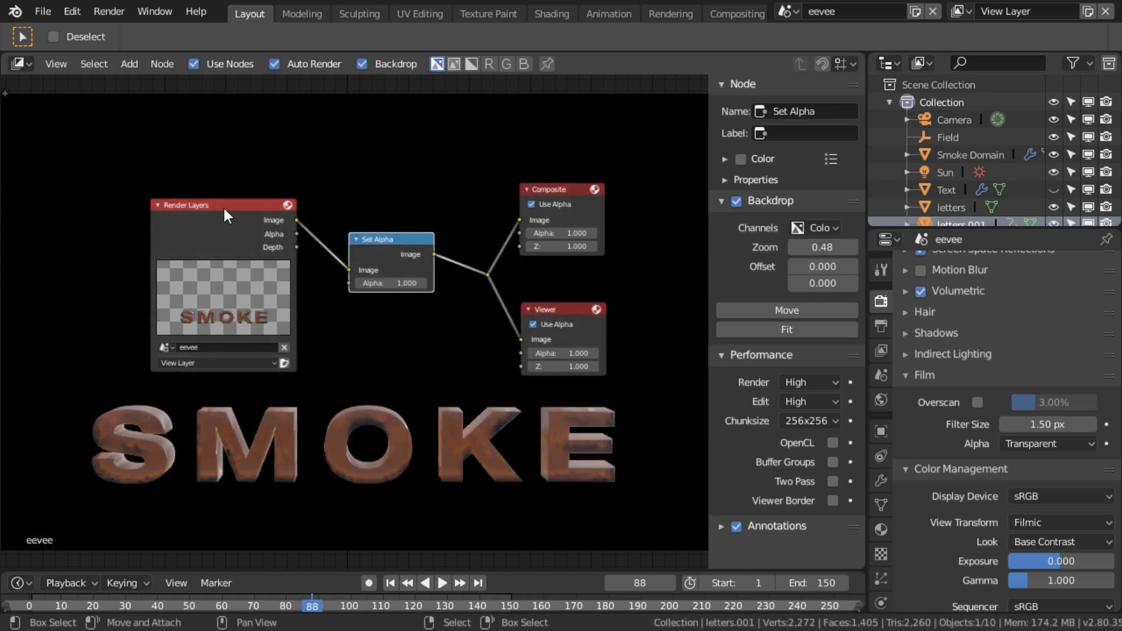
pyautogui.moveTo(224, 208); pyautogui.dragTo(176, 236)
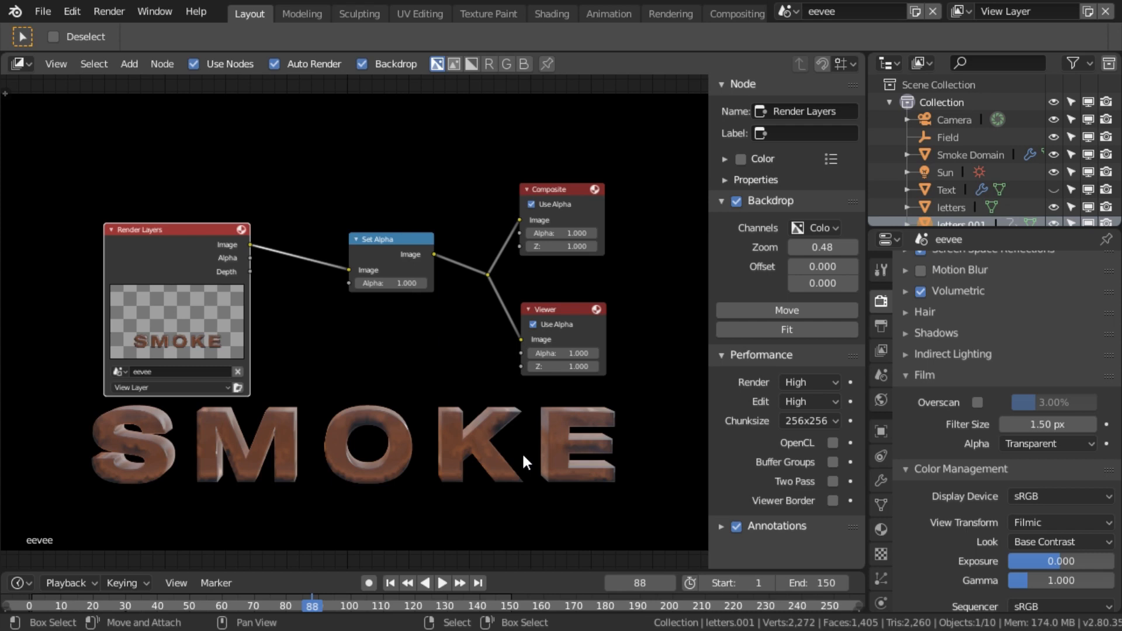
# Link the Render Layers image directly to the reroute point and delete the Set Alpha node
pyautogui.moveTo(250, 244); pyautogui.dragTo(489, 275)
pyautogui.click(380, 237)
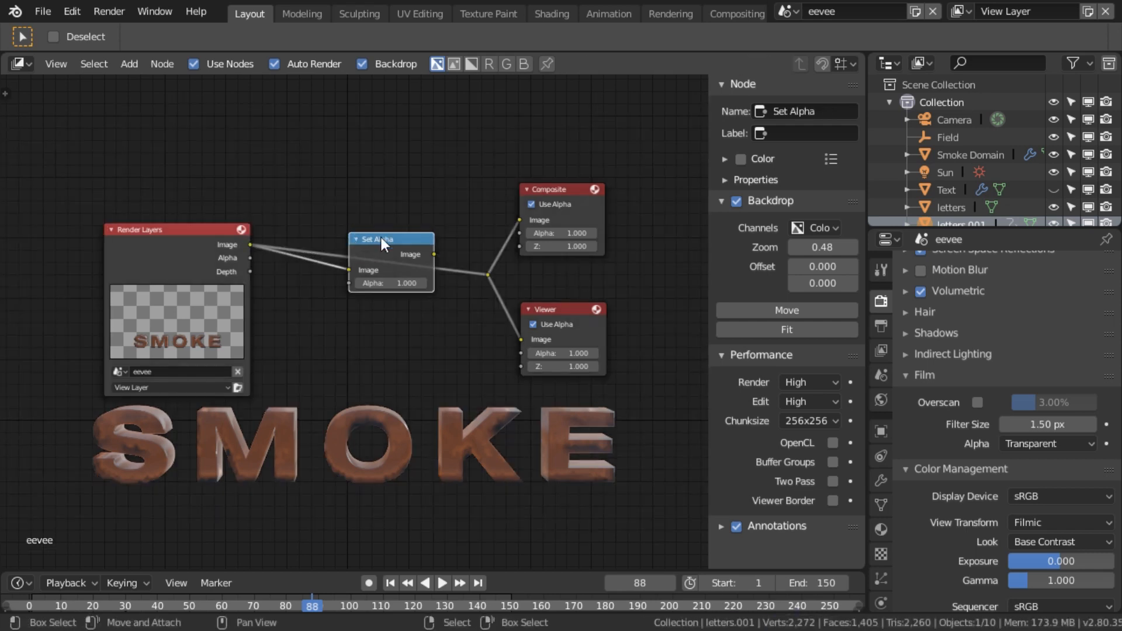
pyautogui.press('x')
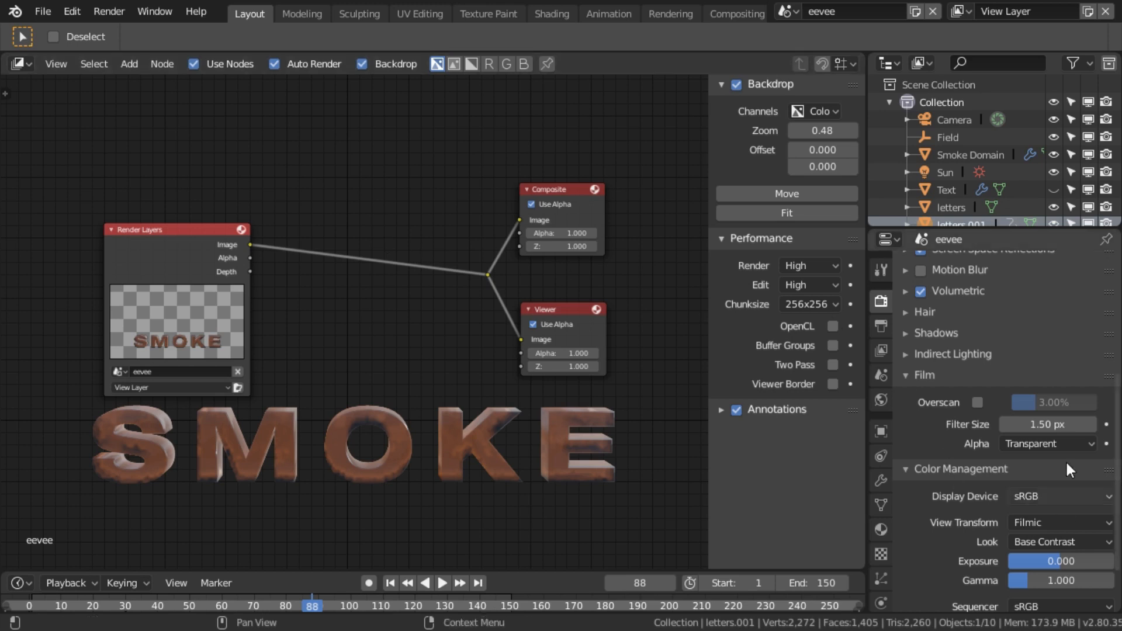
# Set the Film Alpha mode to Sky, then render frame 88 and inspect the smoke and lettering before closing the render
pyautogui.click(1047, 444)
pyautogui.click(1043, 422)
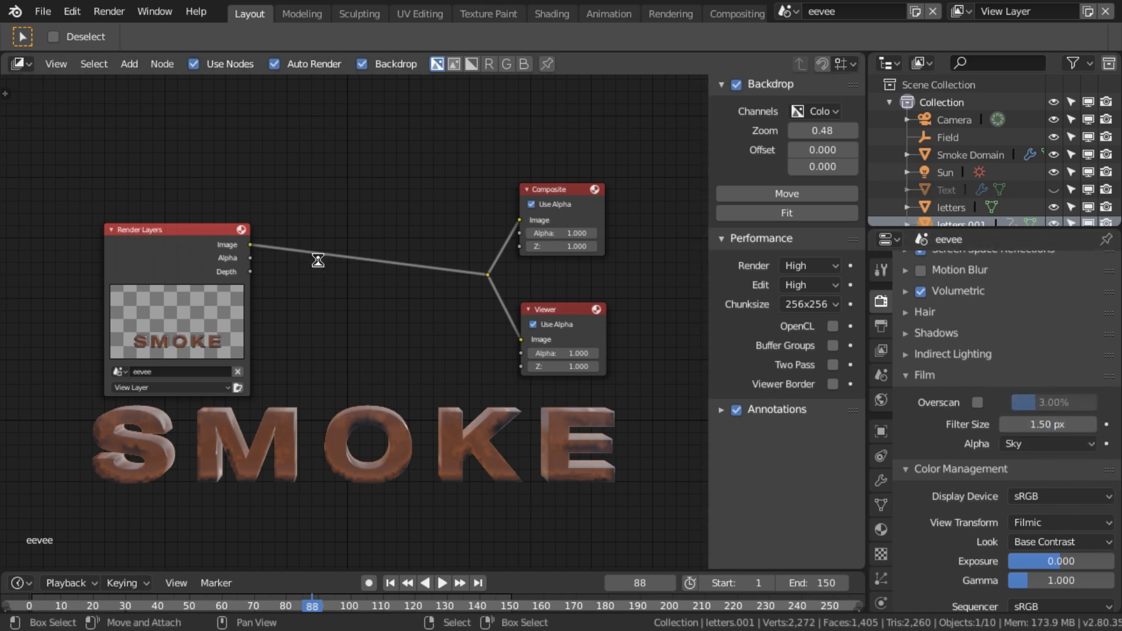
pyautogui.press('F12')
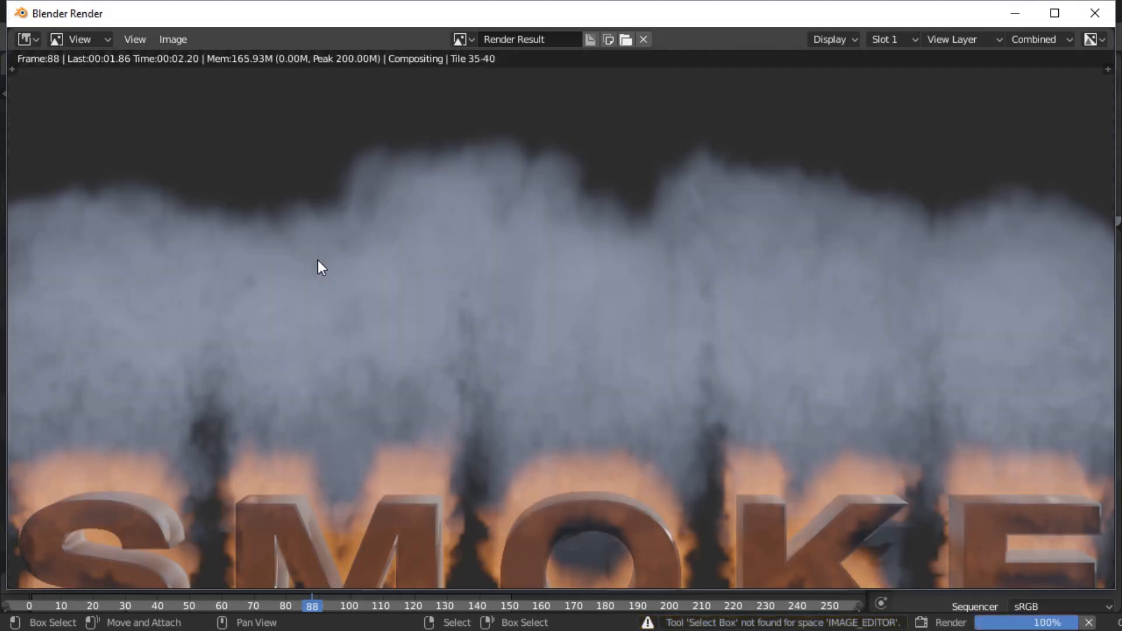
pyautogui.scroll(-4, 689, 401)
pyautogui.moveTo(610, 427); pyautogui.dragTo(559, 405, button='middle')
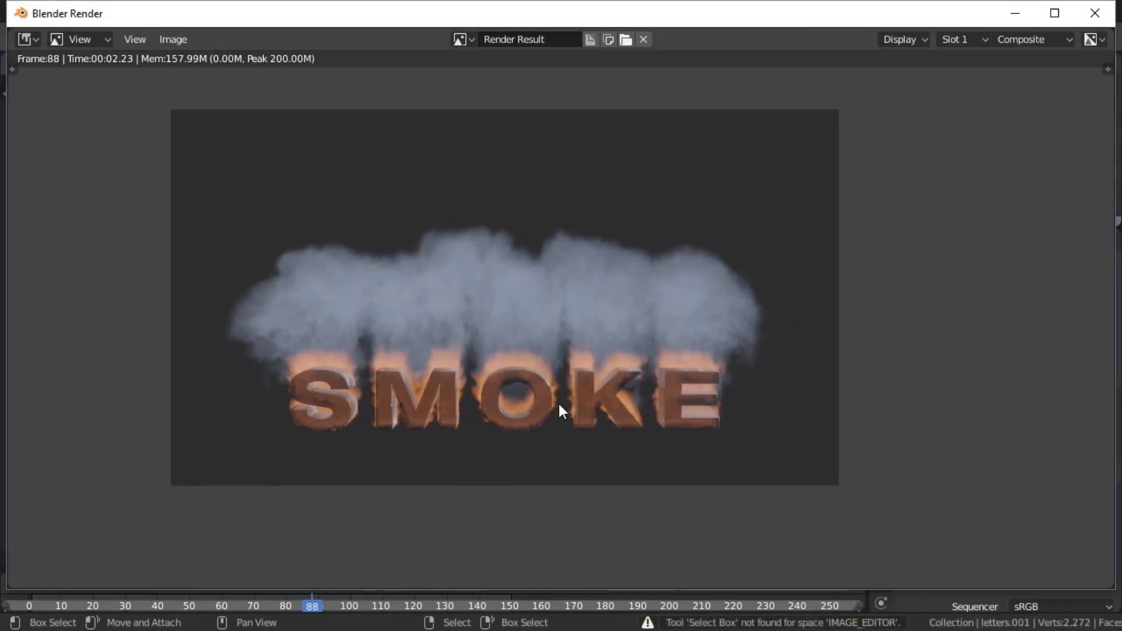
pyautogui.click(1094, 13)
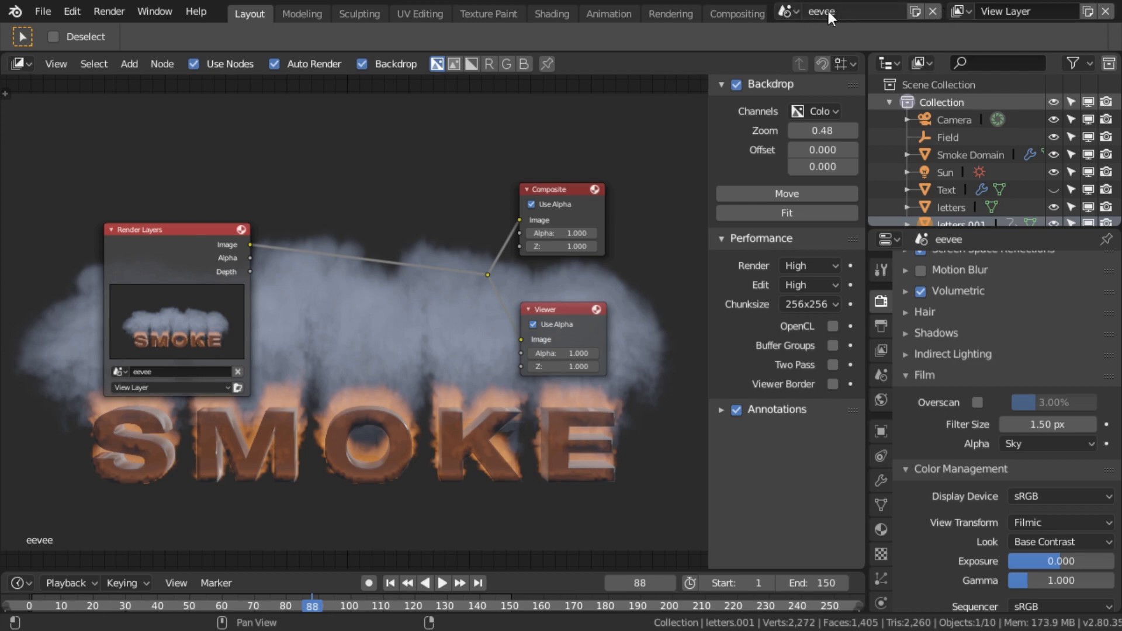
# Create a new scene from eevee with the Link Objects option and rename it workbench
pyautogui.click(916, 12)
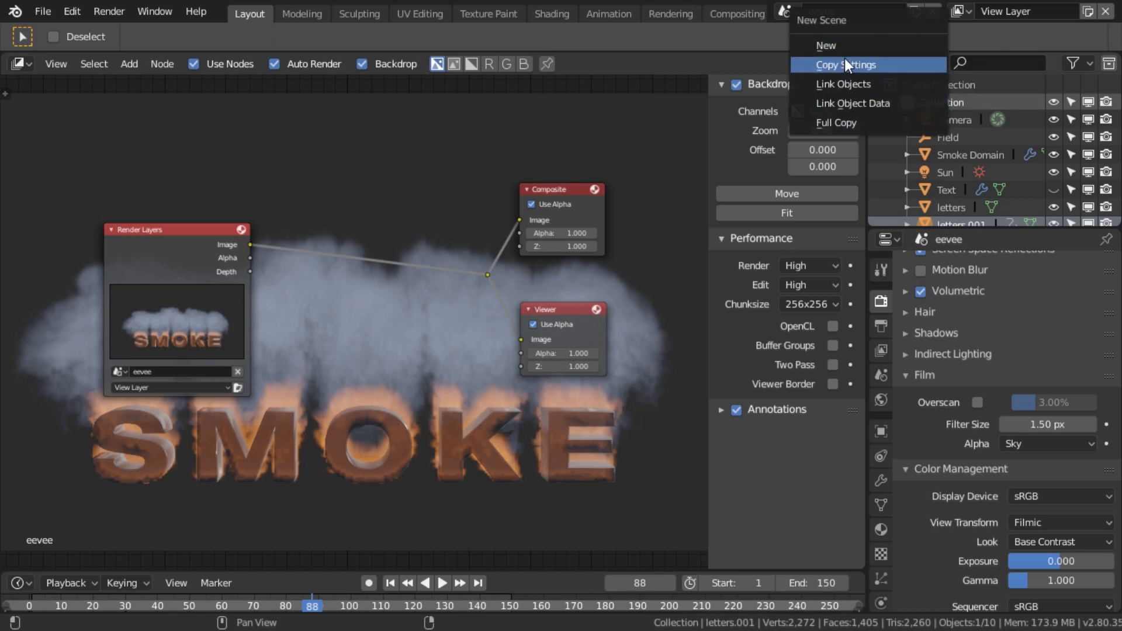
pyautogui.click(840, 84)
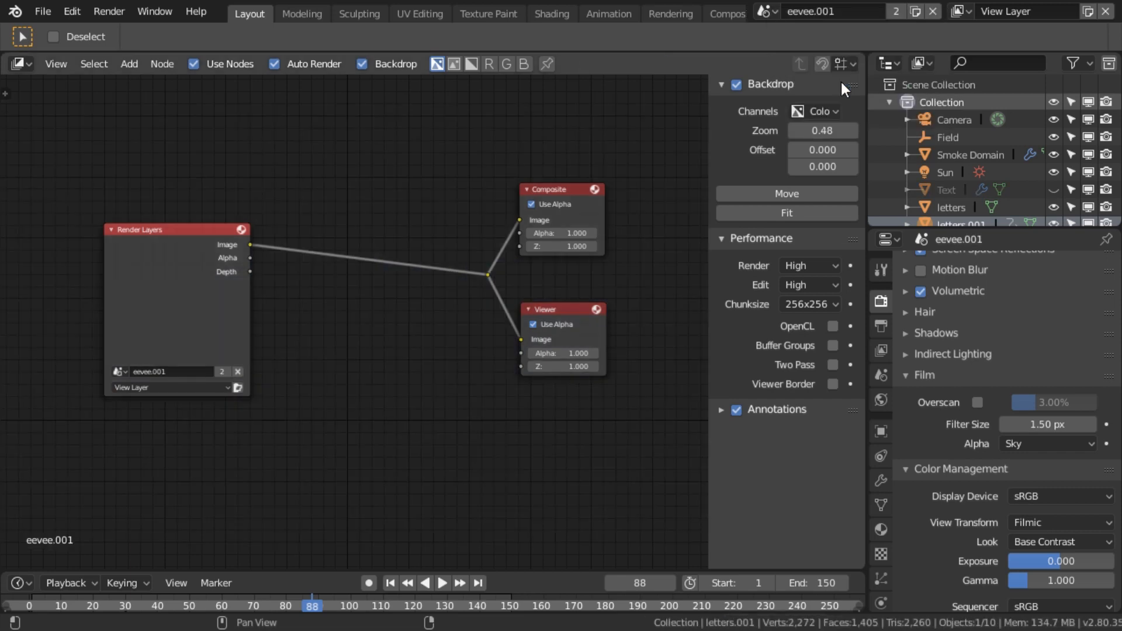
pyautogui.doubleClick(851, 8)
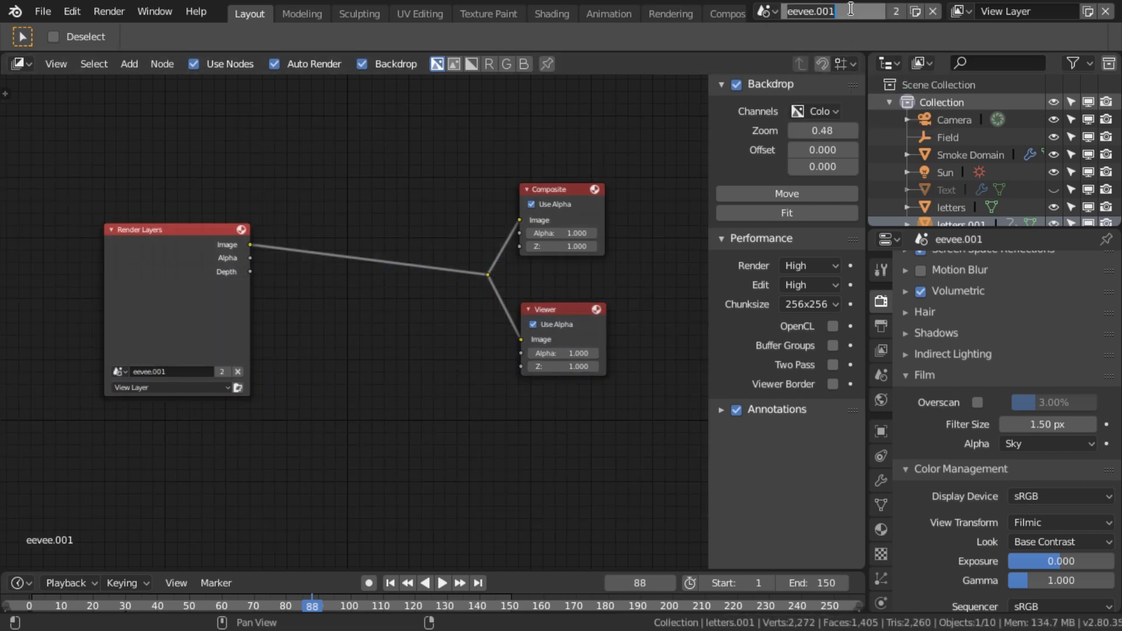
pyautogui.write('workbench')
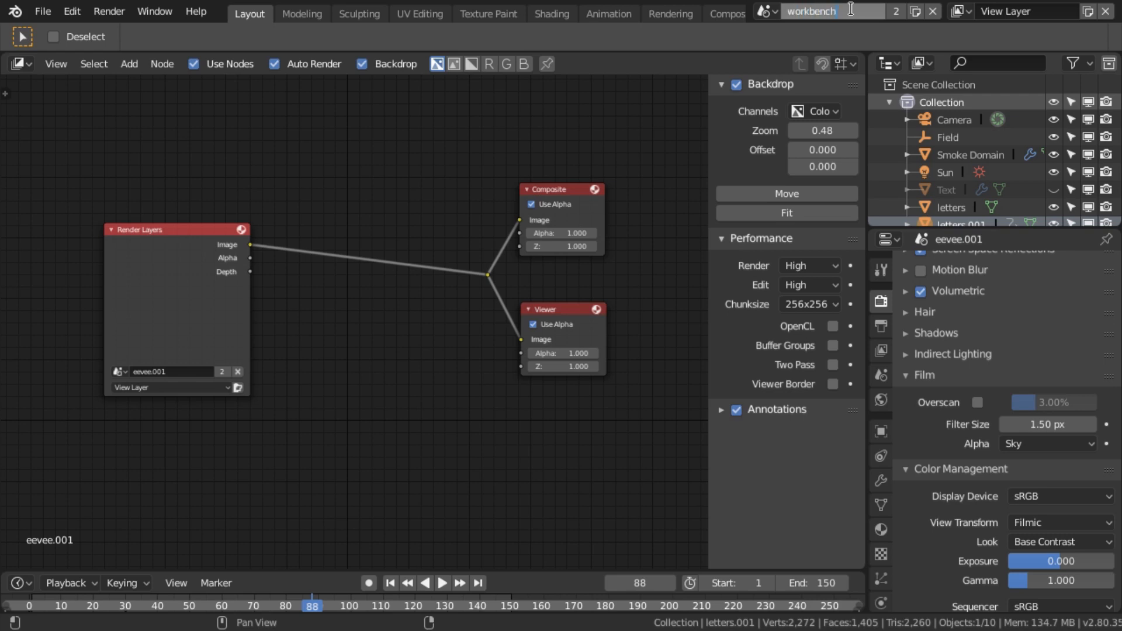
pyautogui.press('Return')
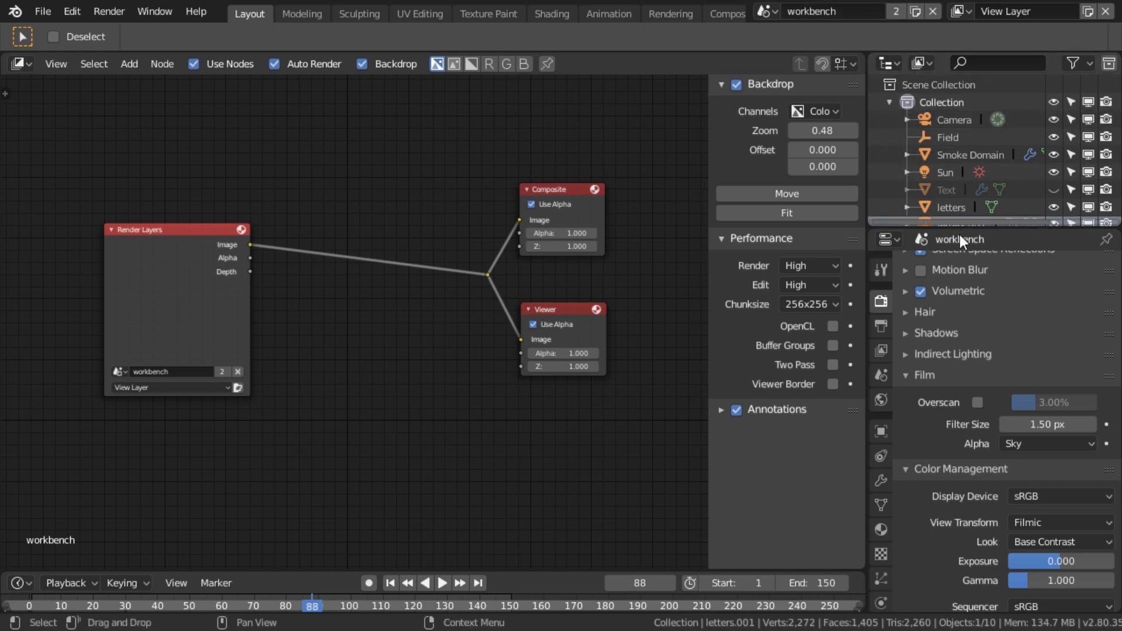
pyautogui.moveTo(966, 227); pyautogui.dragTo(965, 351)
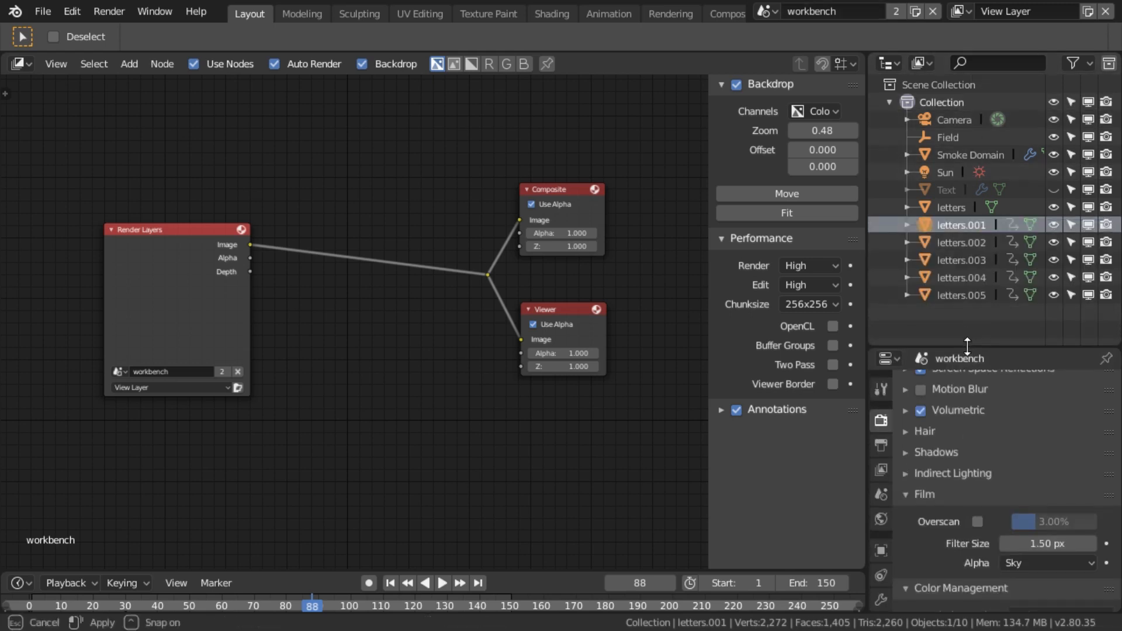
pyautogui.click(890, 103)
pyautogui.click(890, 103)
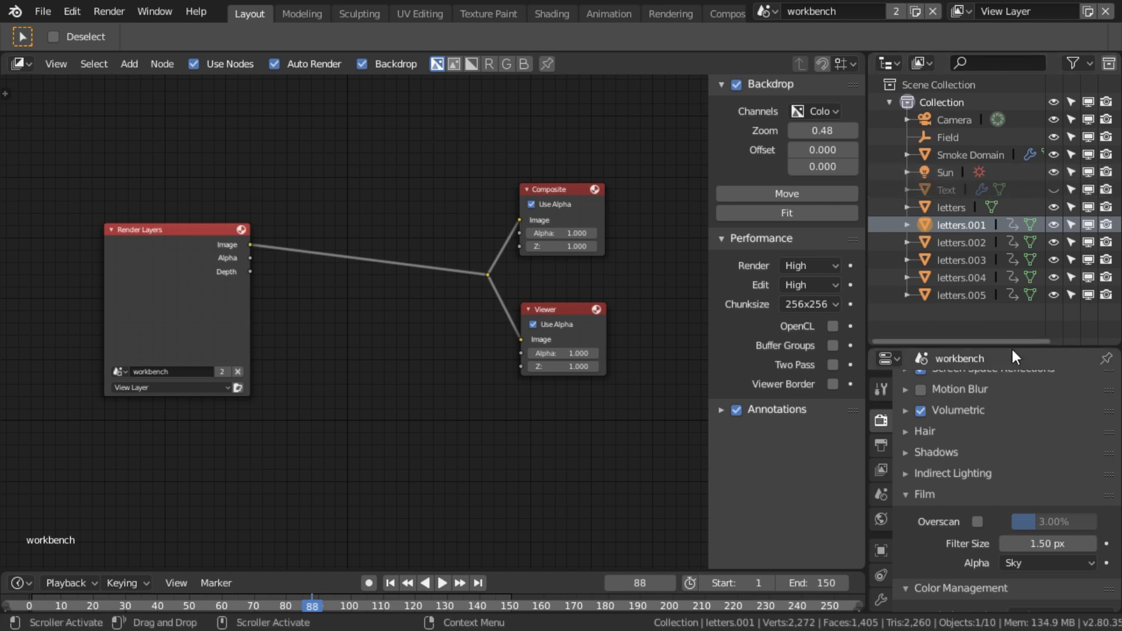
pyautogui.moveTo(1011, 349); pyautogui.dragTo(1010, 200)
# Switch the workbench scene's render engine to Workbench with Flat lighting and Single color
pyautogui.scroll(5, 1025, 285)
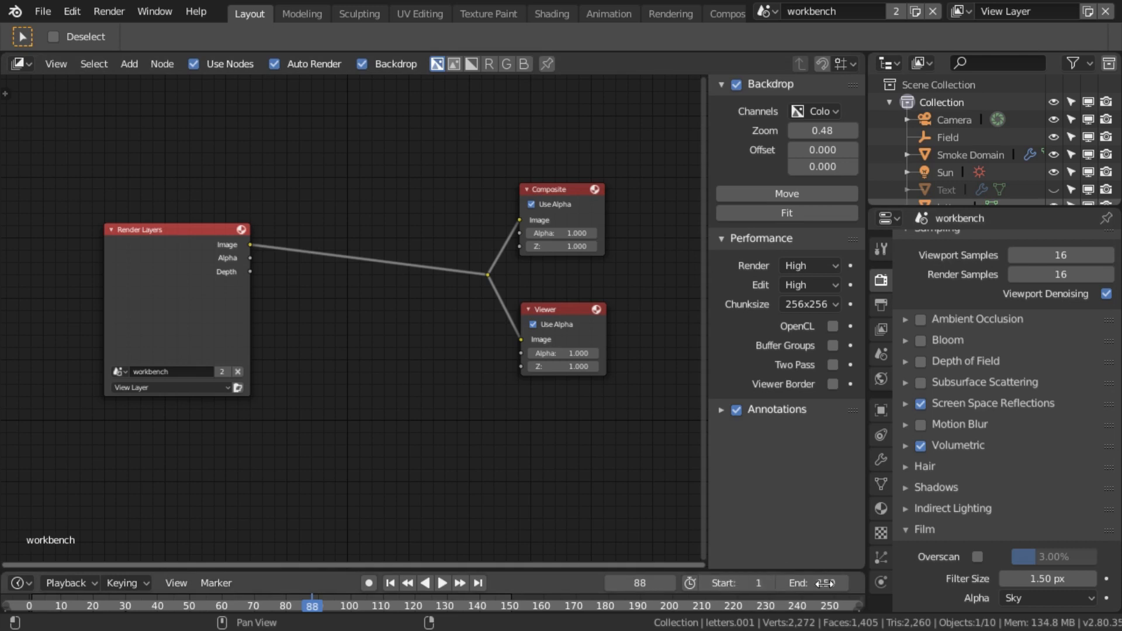
pyautogui.scroll(2, 1016, 353)
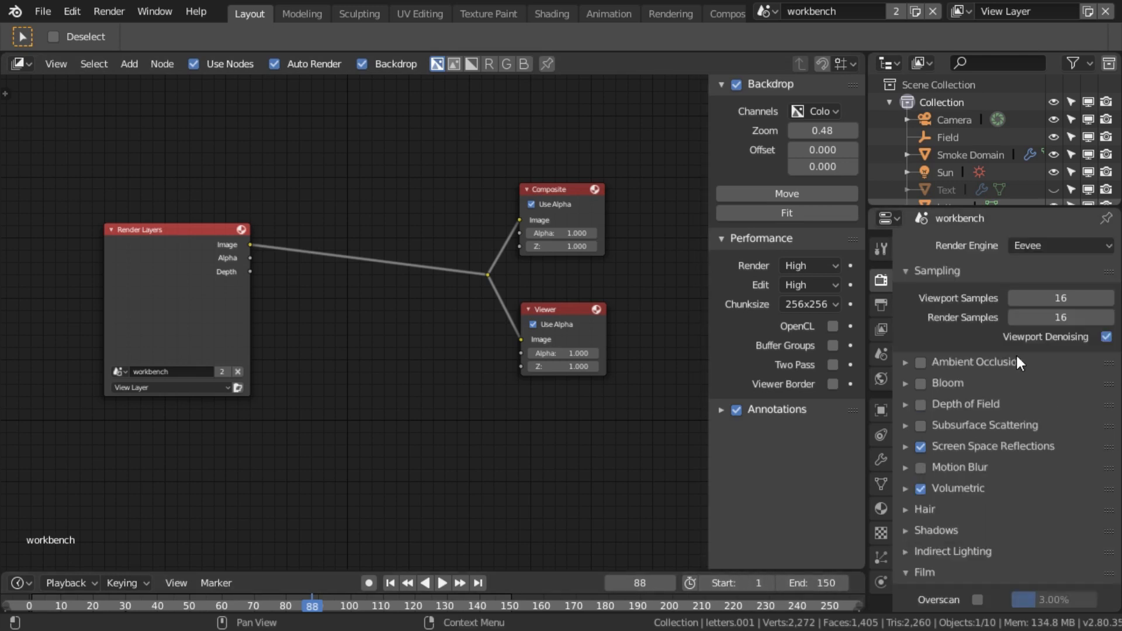
pyautogui.click(1035, 245)
pyautogui.click(1056, 200)
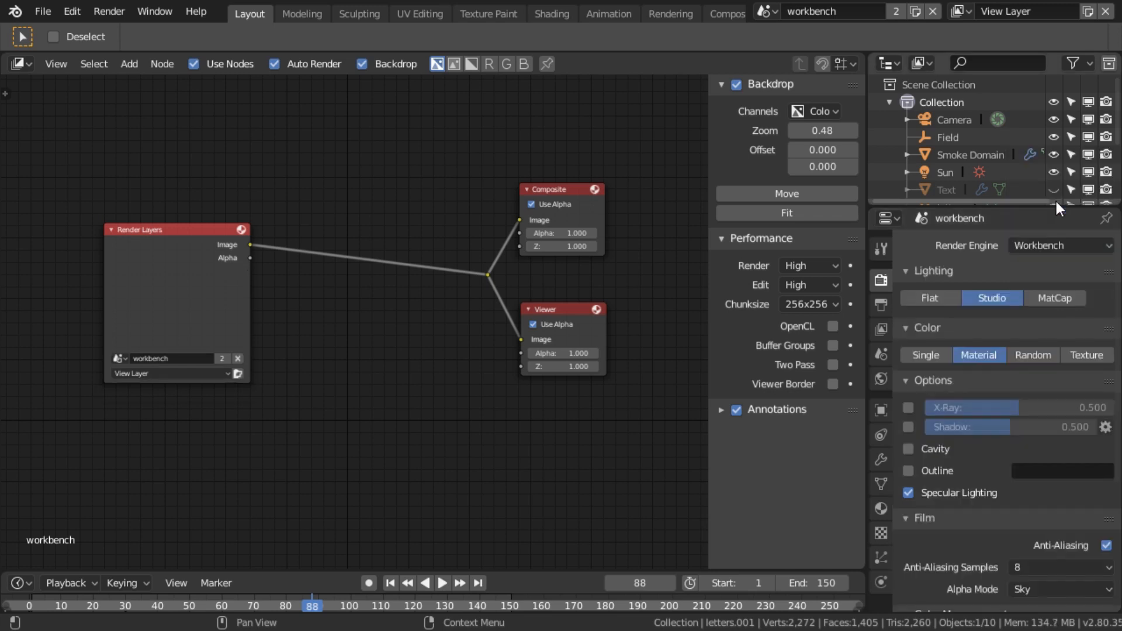
pyautogui.click(930, 298)
pyautogui.click(926, 355)
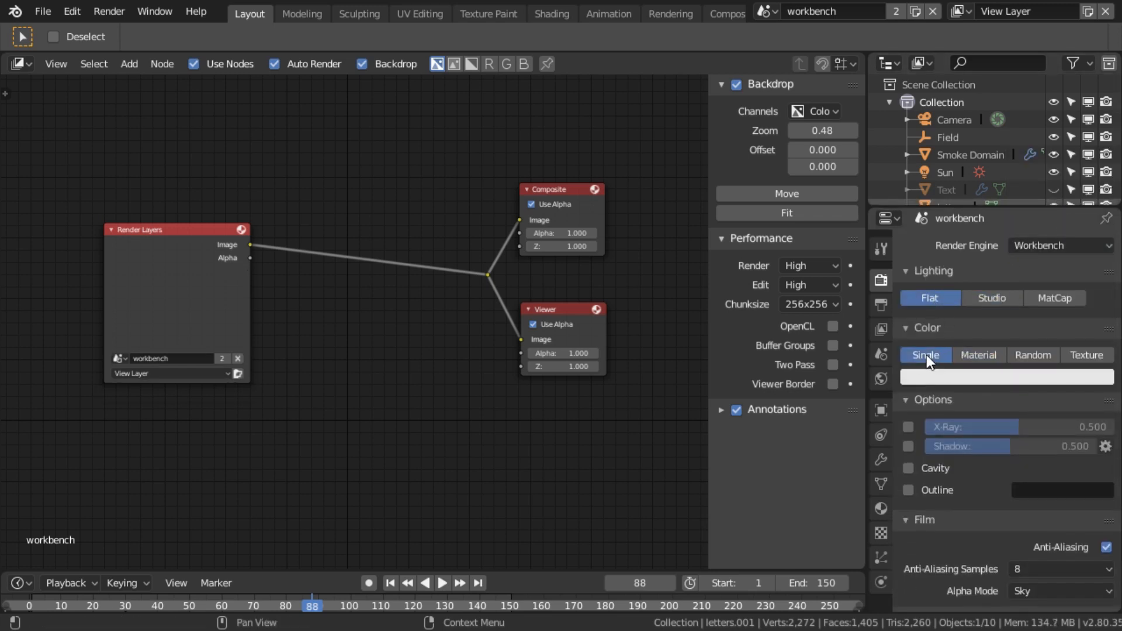
# Render frame 88 of the workbench scene, inspect the flat white lettering with its smoke and fire, and close the render
pyautogui.moveTo(300, 380); pyautogui.dragTo(315, 401, button='middle')
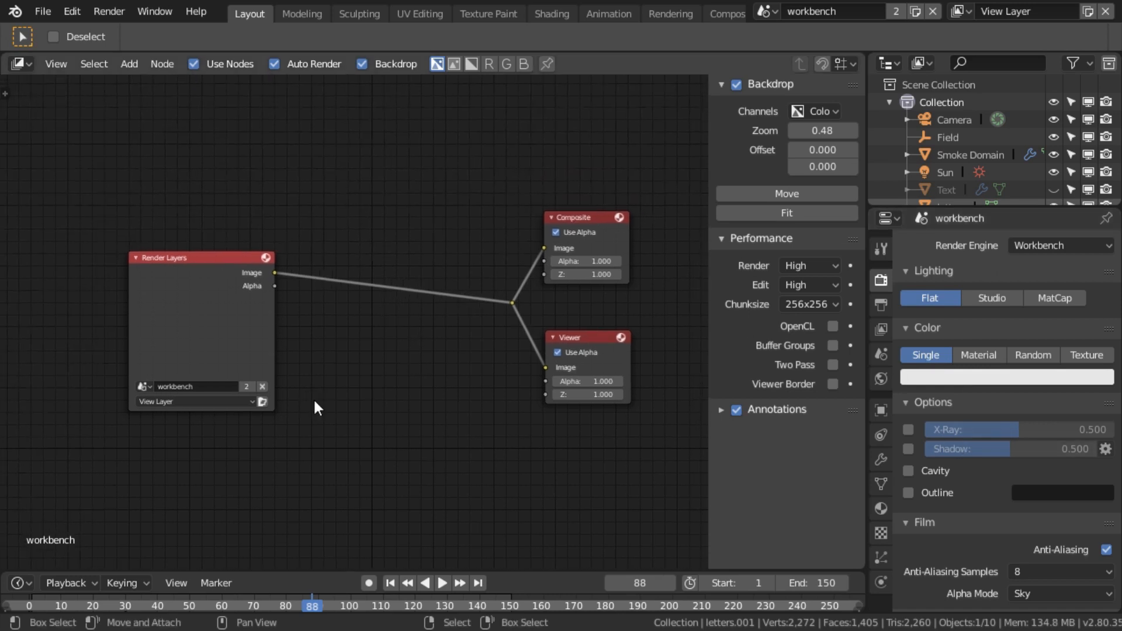
pyautogui.press('F12')
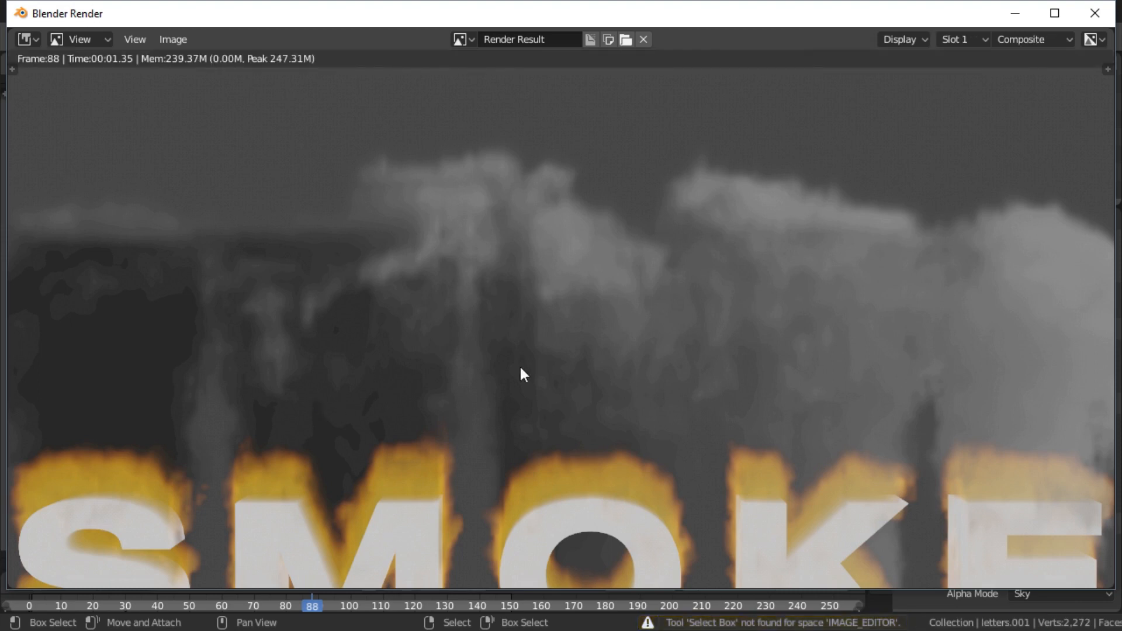
pyautogui.scroll(-3, 520, 364)
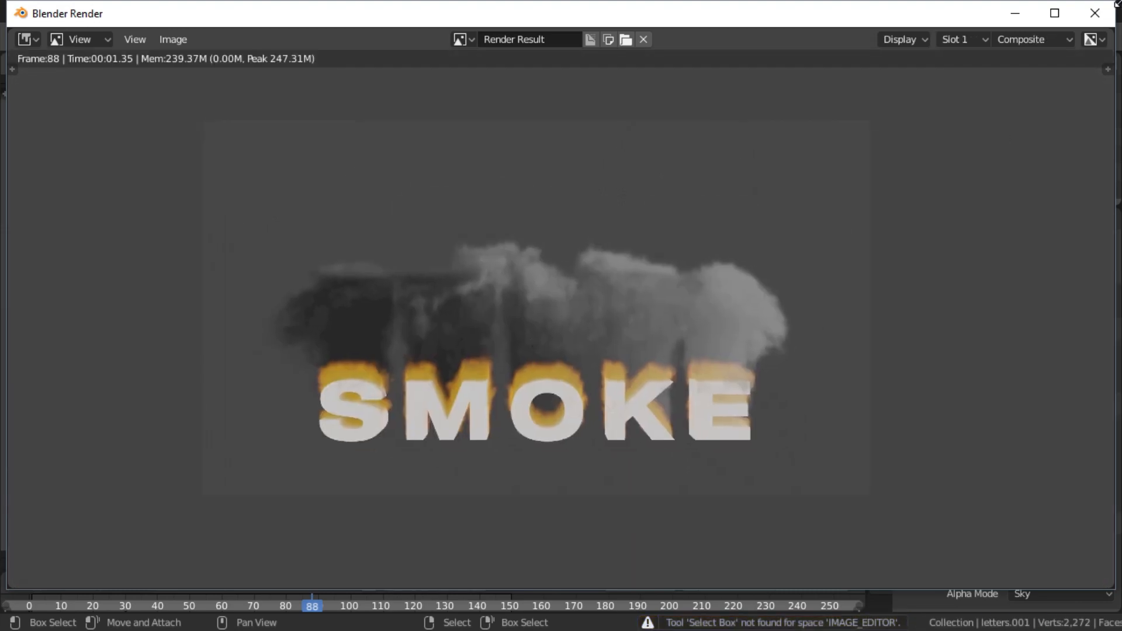
pyautogui.click(1095, 13)
# Set the workbench scene's Film Alpha Mode to Transparent
pyautogui.scroll(-3, 1008, 403)
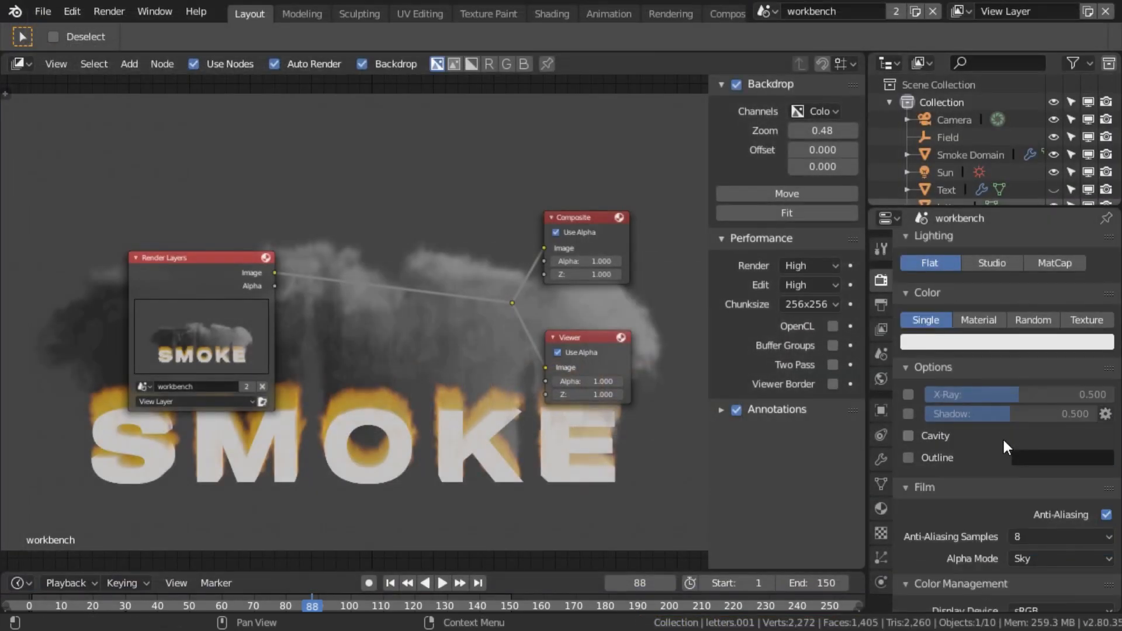
pyautogui.click(1057, 522)
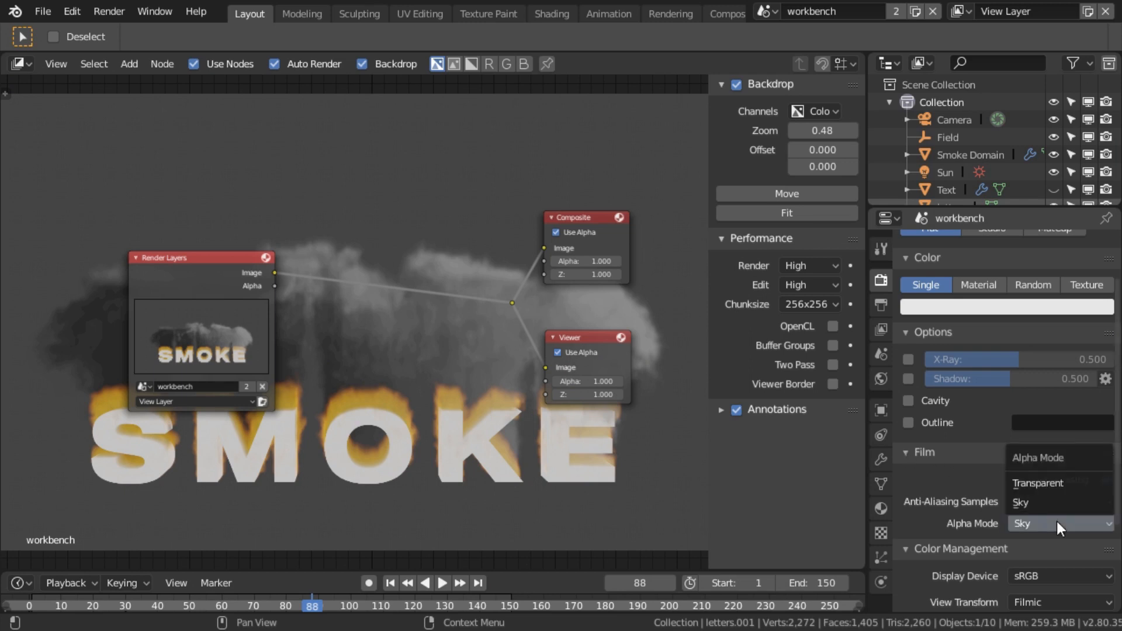
pyautogui.click(1051, 484)
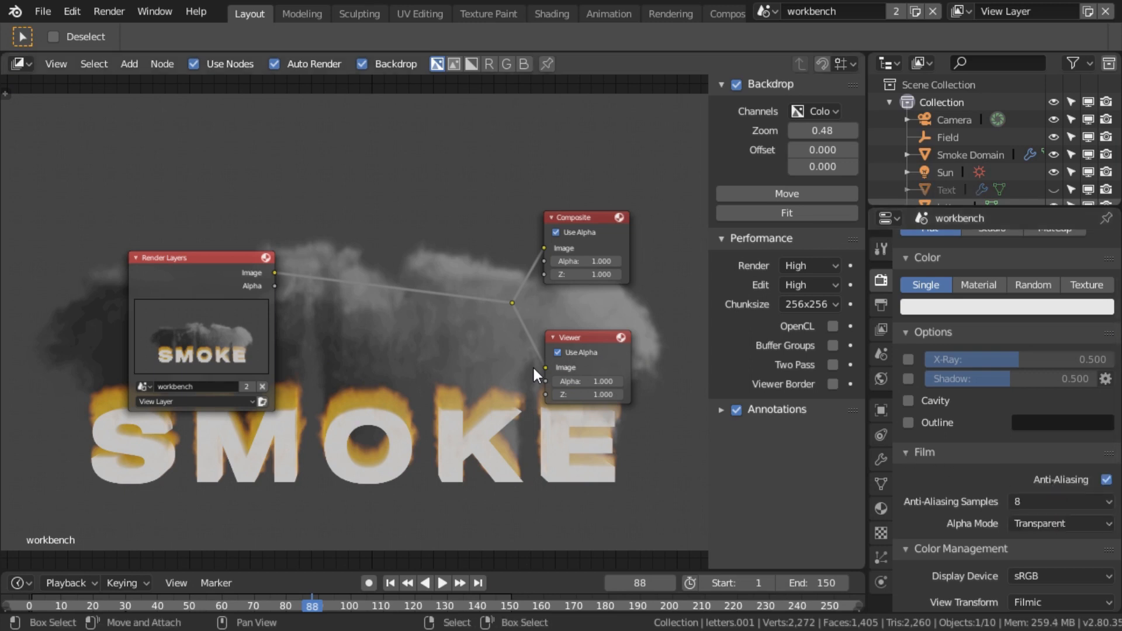
# Render frame 88 of the workbench scene, inspect the smoke text against its transparent background, and close the render
pyautogui.press('F12')
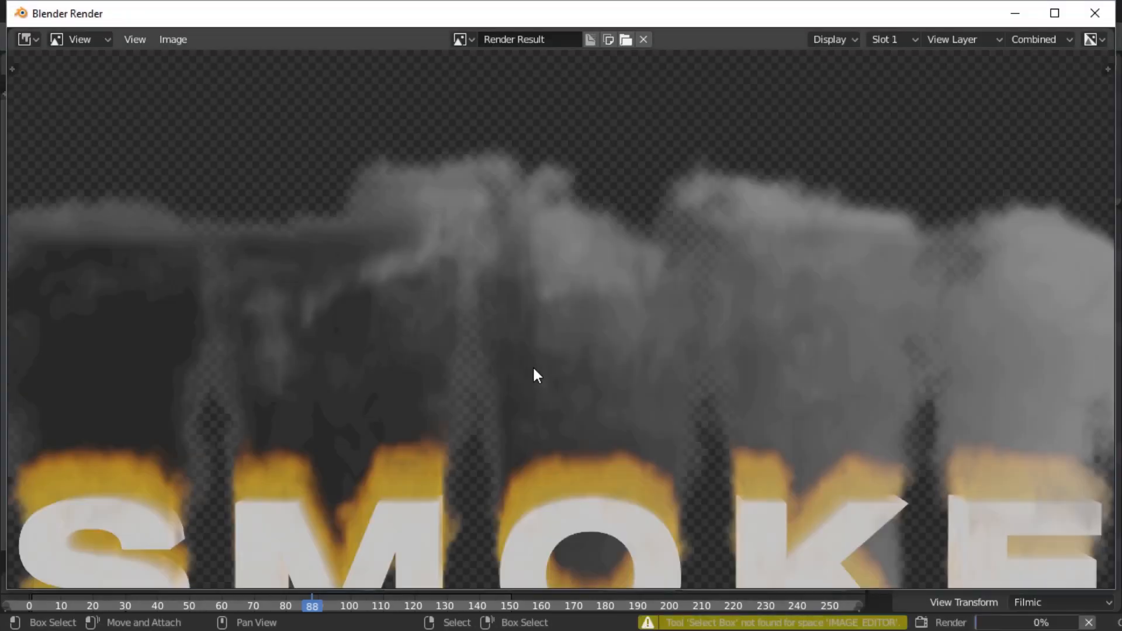
pyautogui.press('Home')
pyautogui.moveTo(581, 362); pyautogui.dragTo(565, 343, button='middle')
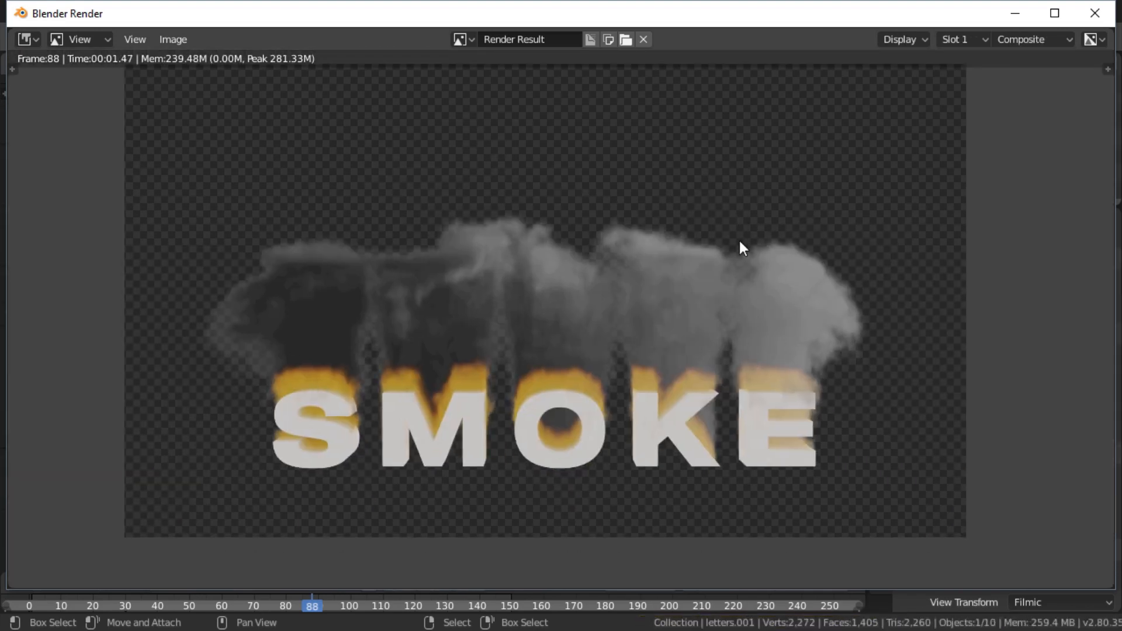
pyautogui.click(1095, 13)
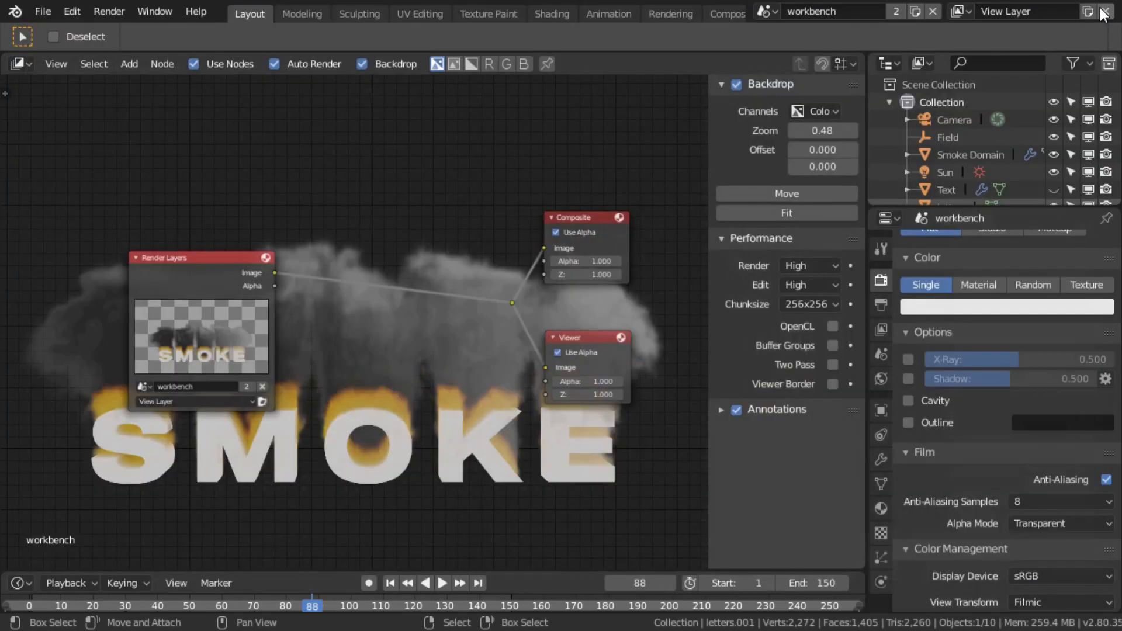
# Try a duplicate Render Layers node below the original with its scene set to eevee, and delete the duplicate
pyautogui.moveTo(447, 346); pyautogui.dragTo(431, 376, button='middle')
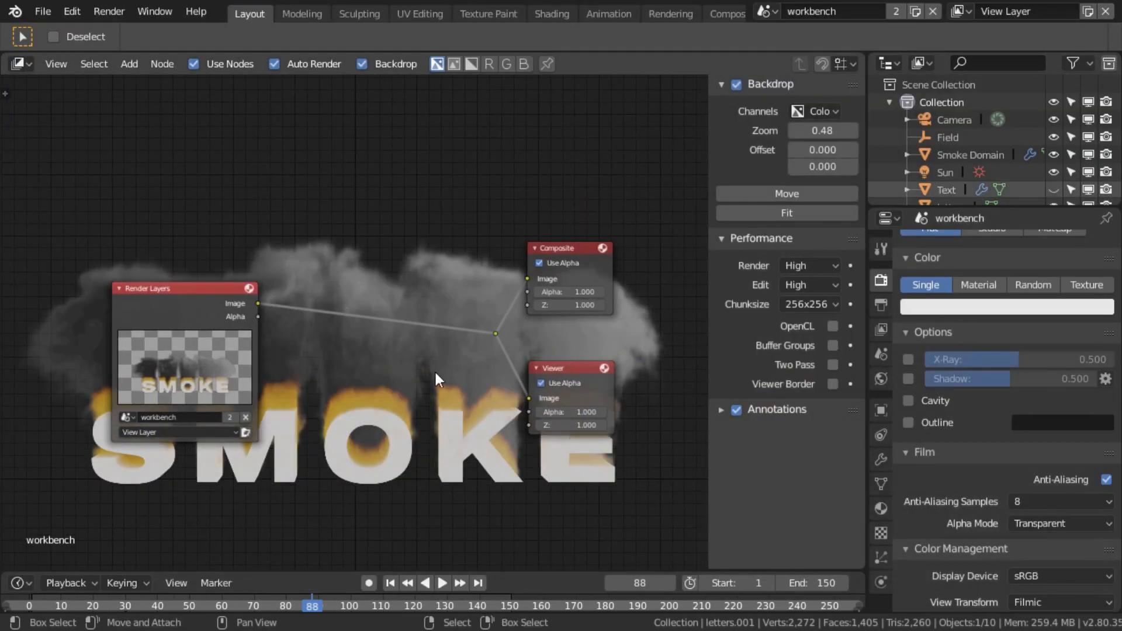
pyautogui.moveTo(173, 304); pyautogui.dragTo(225, 303)
pyautogui.moveTo(357, 402); pyautogui.dragTo(400, 293, button='middle')
pyautogui.scroll(2, 404, 294)
pyautogui.scroll(-2, 355, 246)
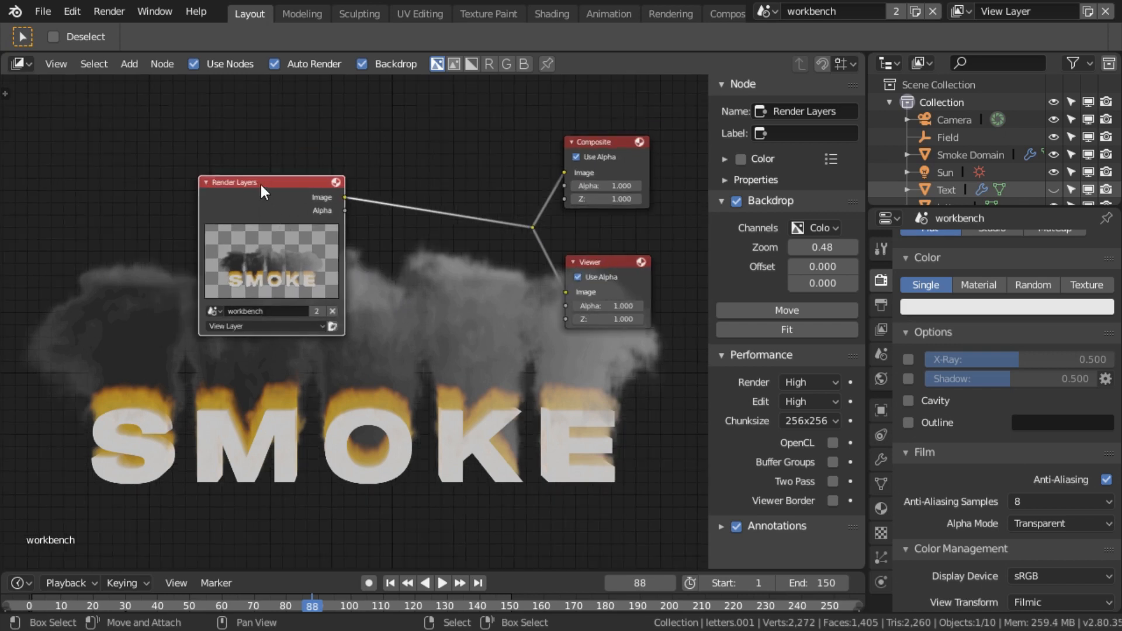
pyautogui.hotkey('shift', 'd')
pyautogui.click(254, 371)
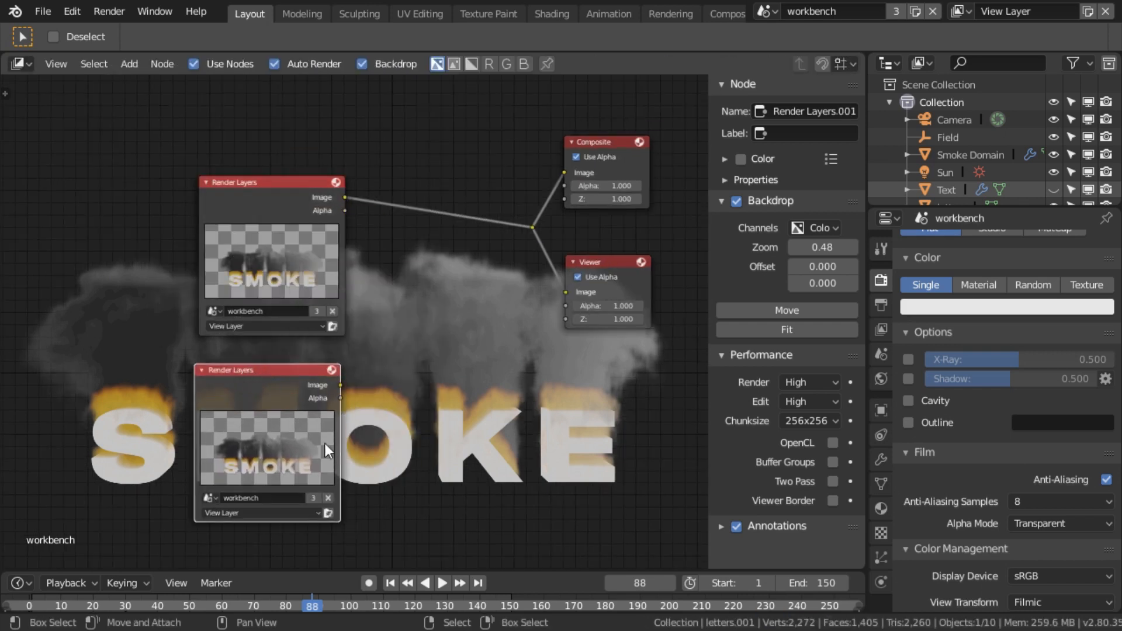
pyautogui.click(205, 496)
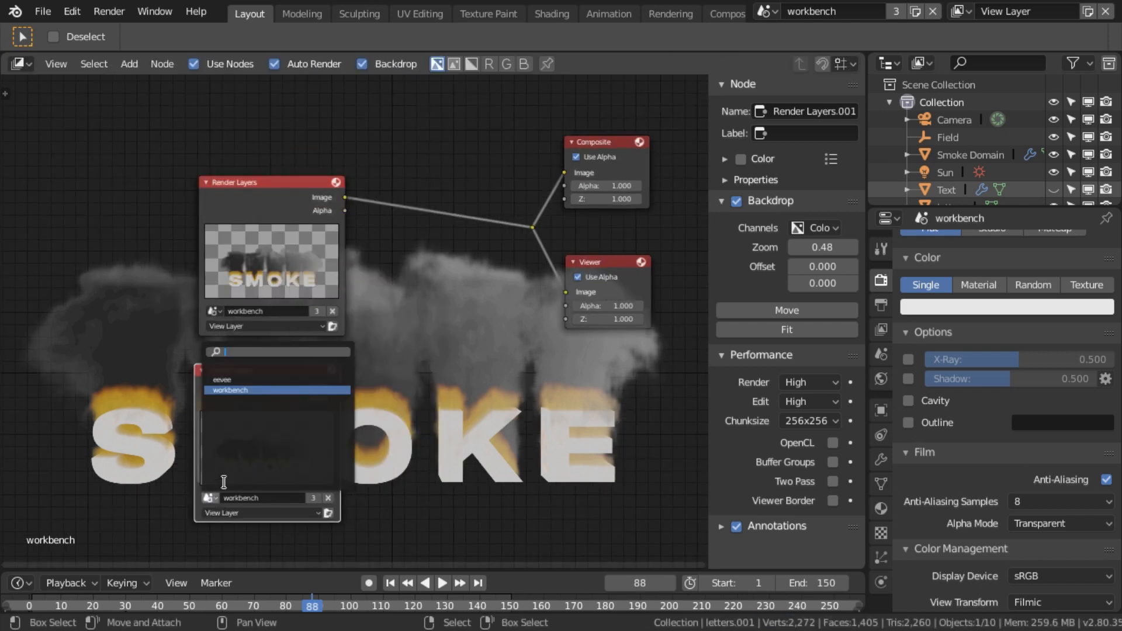
pyautogui.click(248, 375)
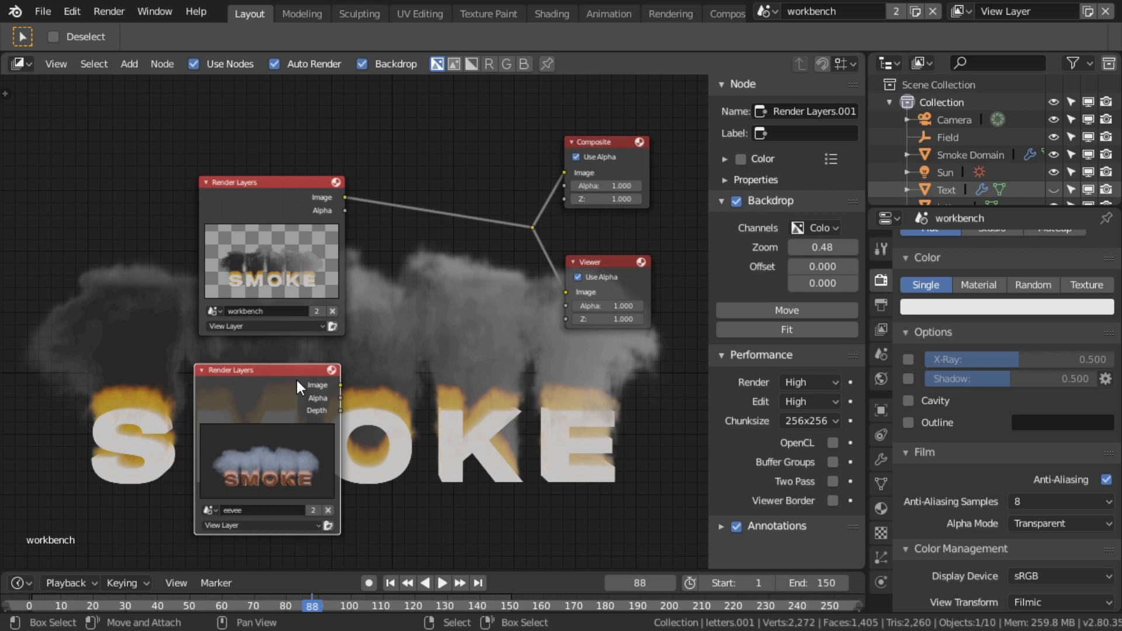
pyautogui.press('Delete')
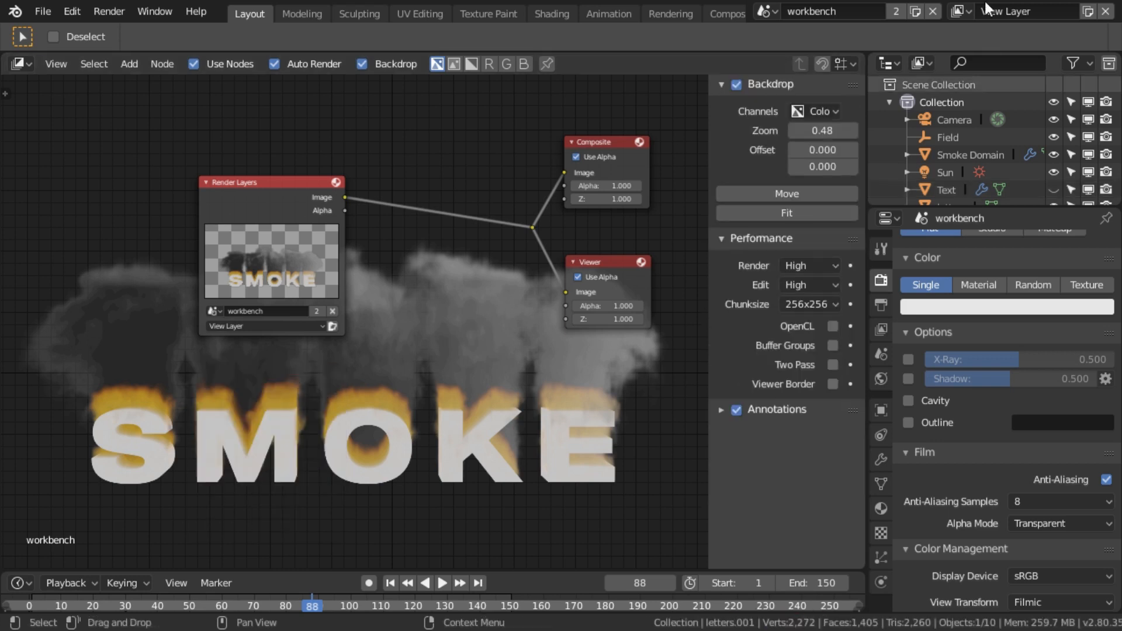
# Create a new empty scene and rename it Edit
pyautogui.click(915, 12)
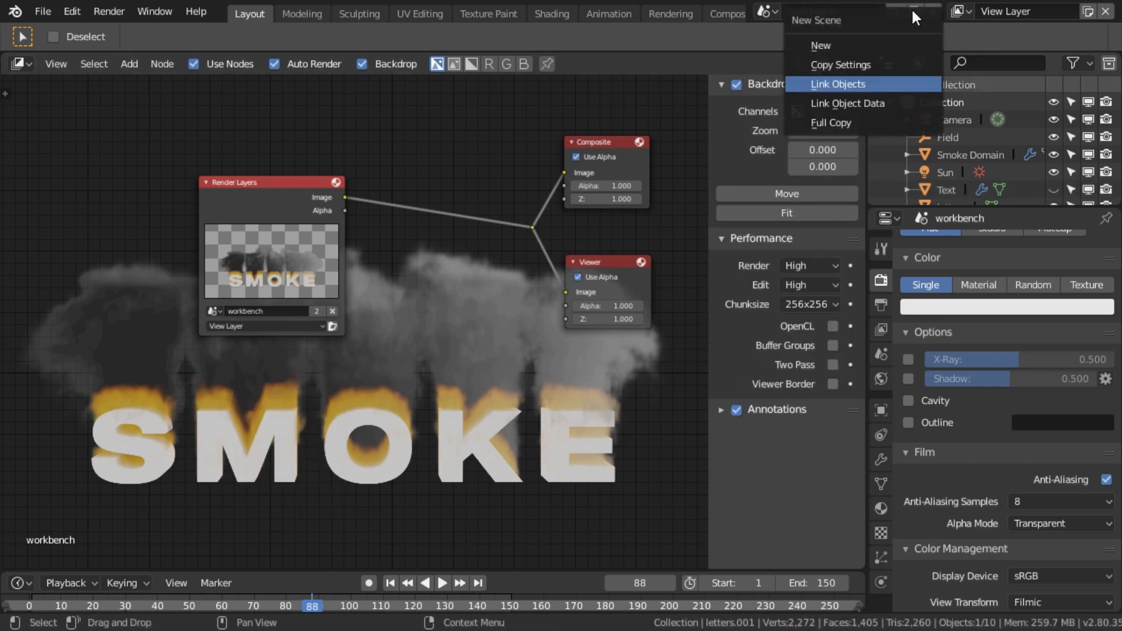
pyautogui.click(837, 45)
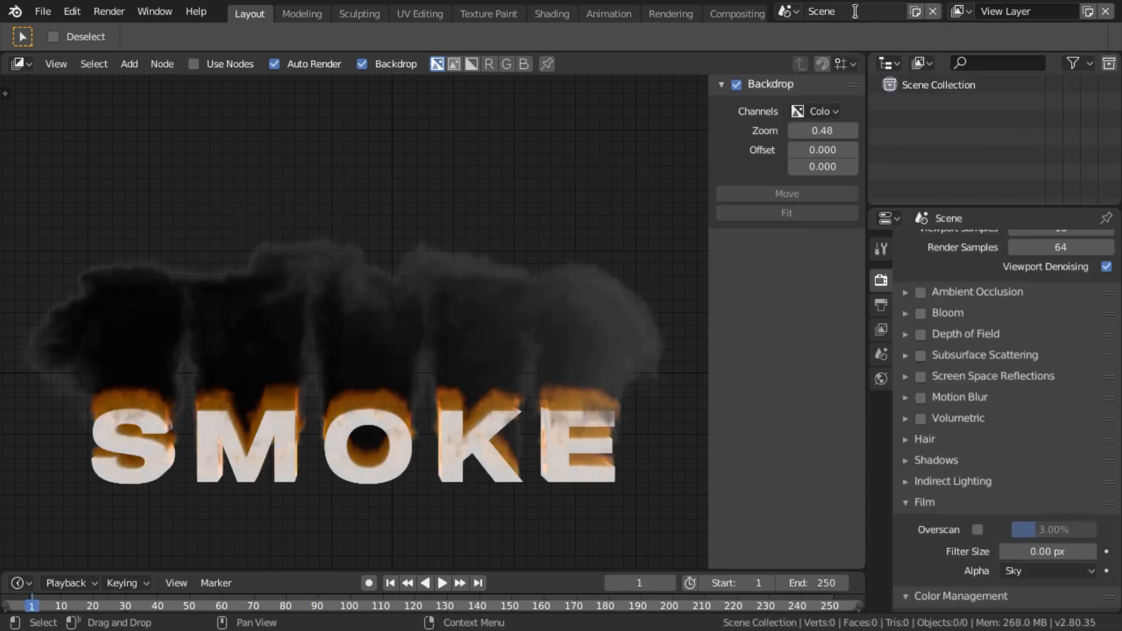
pyautogui.click(855, 12)
pyautogui.write('Edit')
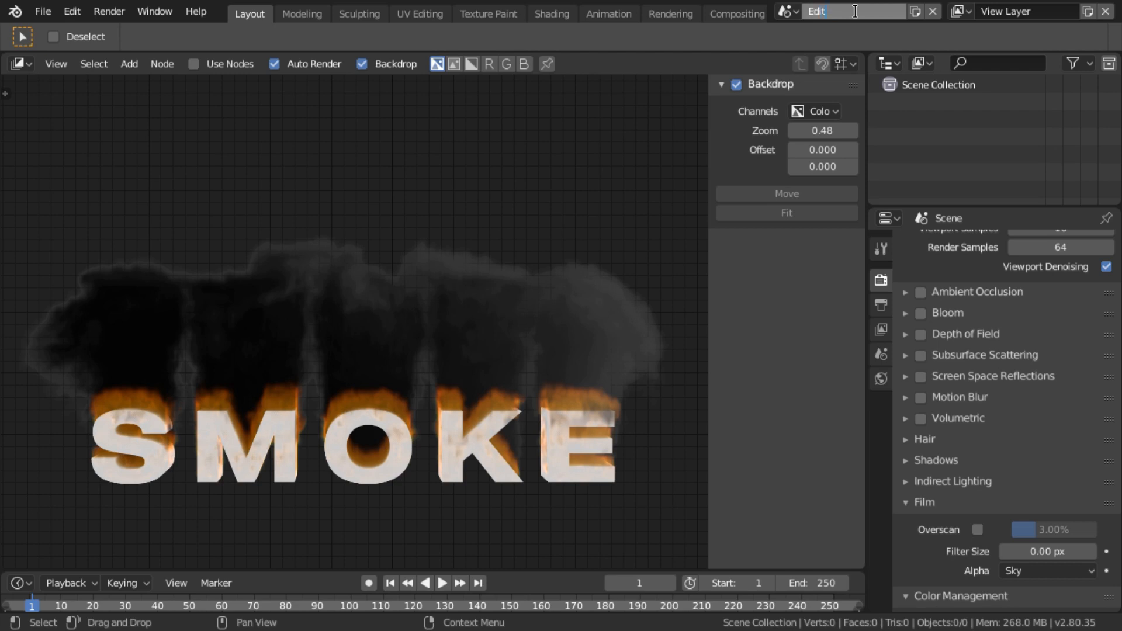
pyautogui.press('Return')
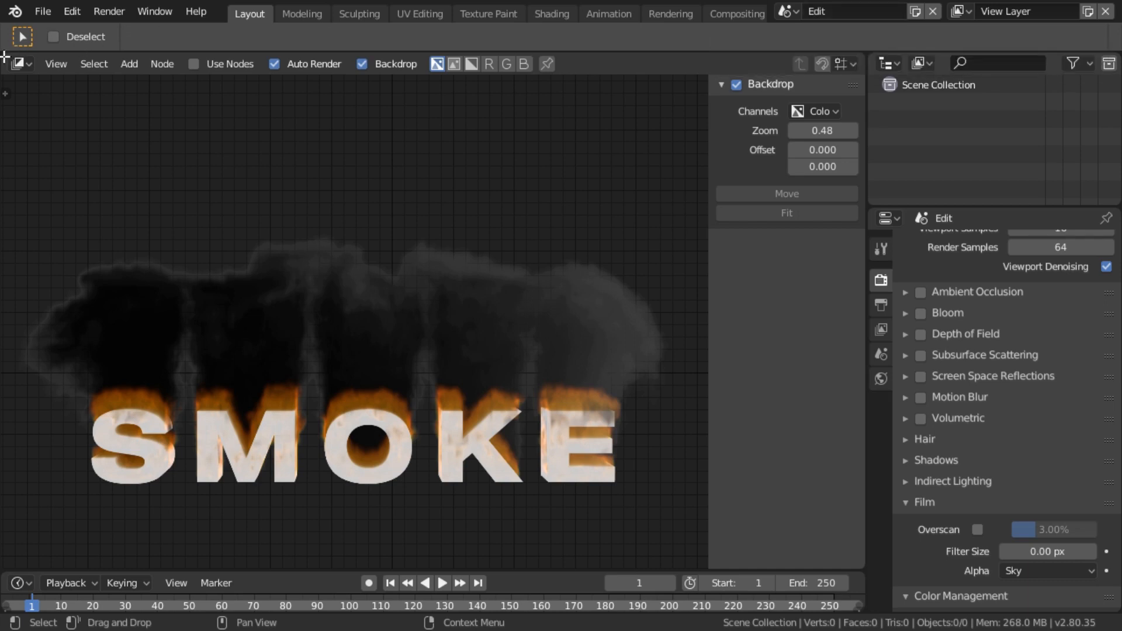
# Switch the compositing node area to the Video Sequencer and narrow its sidebar to widen the strip area
pyautogui.click(23, 65)
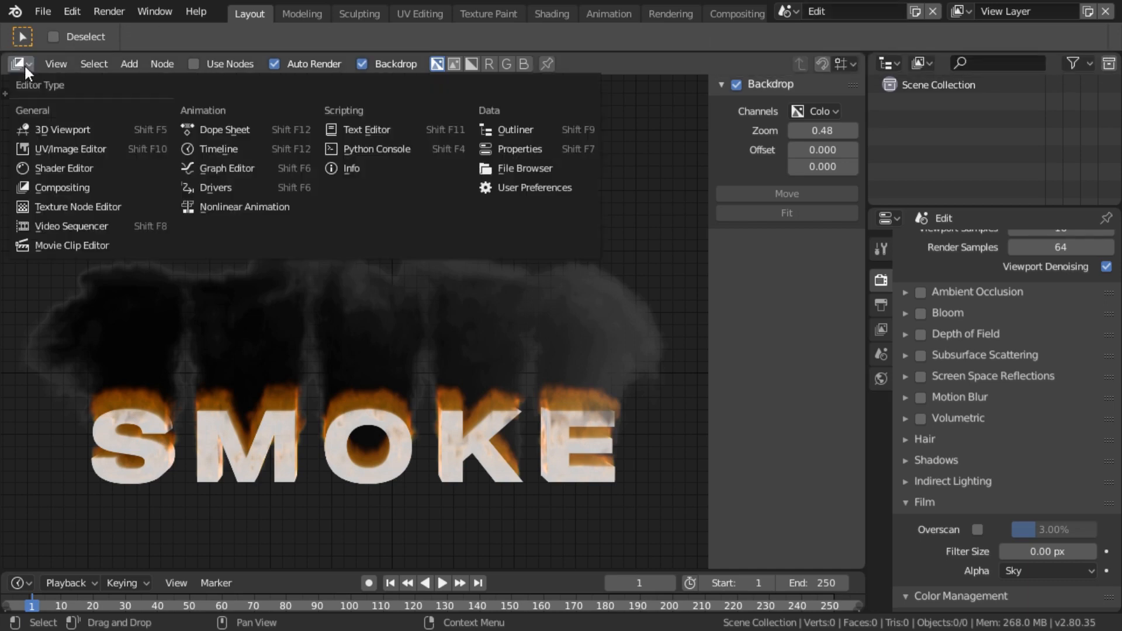
pyautogui.click(92, 229)
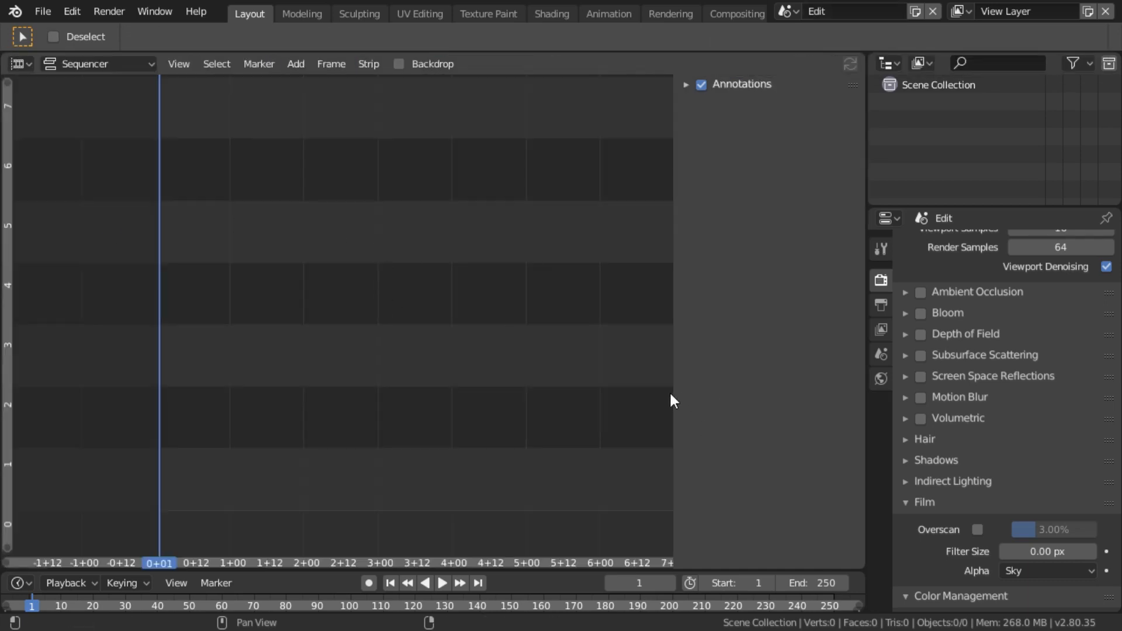
pyautogui.moveTo(672, 391); pyautogui.dragTo(714, 392)
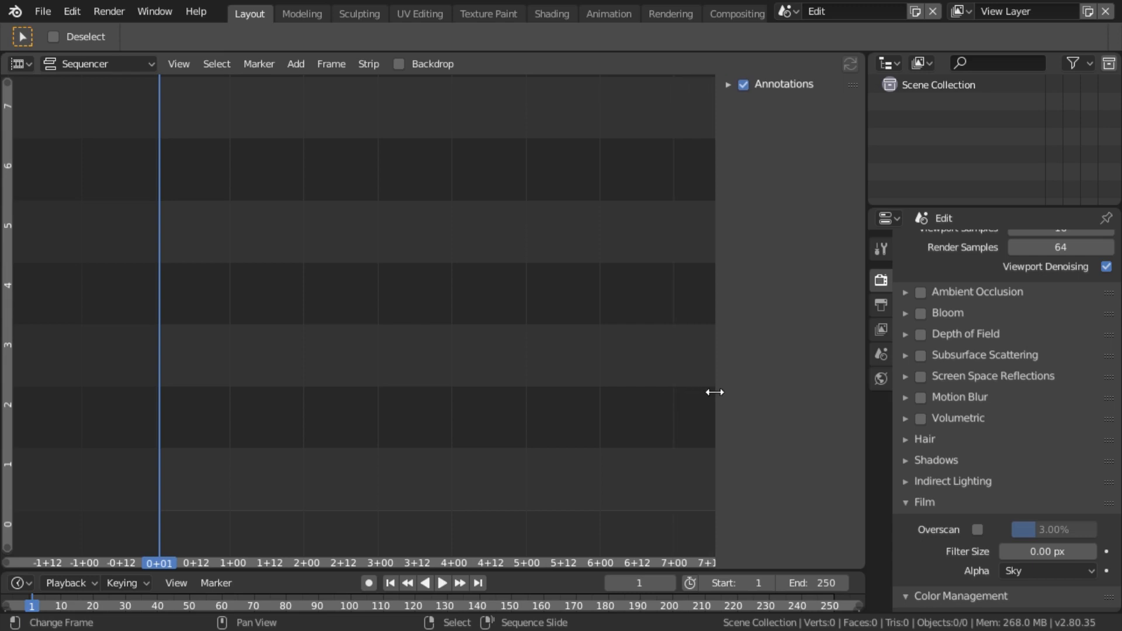
# Set the Edit scene's end frame to 150
pyautogui.click(819, 584)
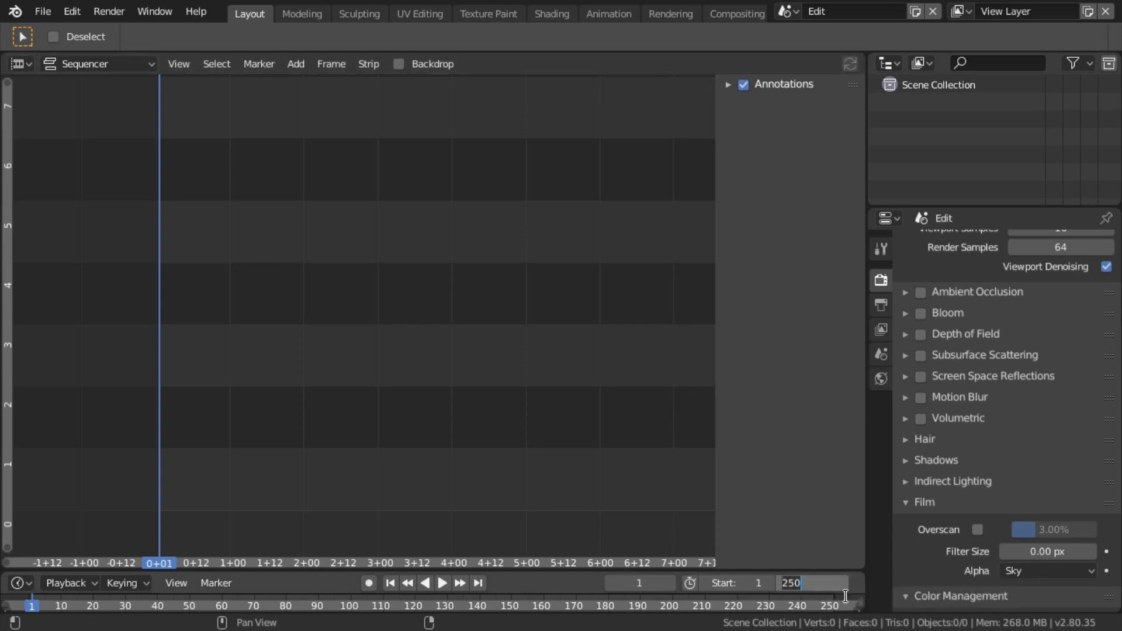
pyautogui.press('BackSpace')
pyautogui.press('BackSpace')
pyautogui.press('BackSpace')
pyautogui.write('150')
pyautogui.press('Return')
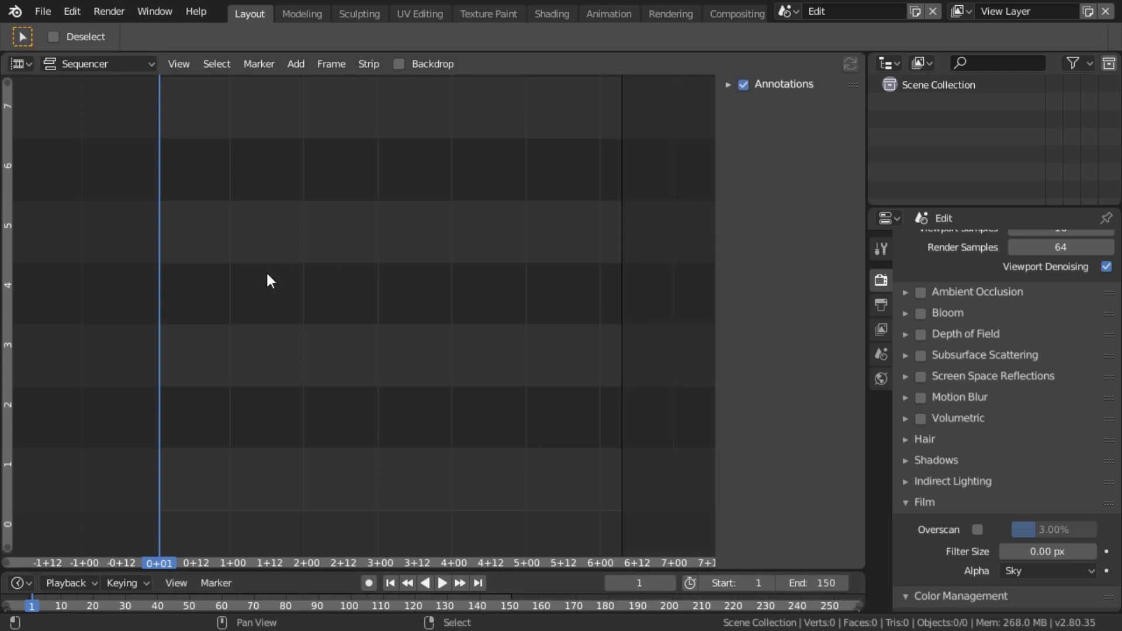
# Add the eevee scene as a strip starting at frame 1 and move it up to channel 4
pyautogui.hotkey('shift', 'a')
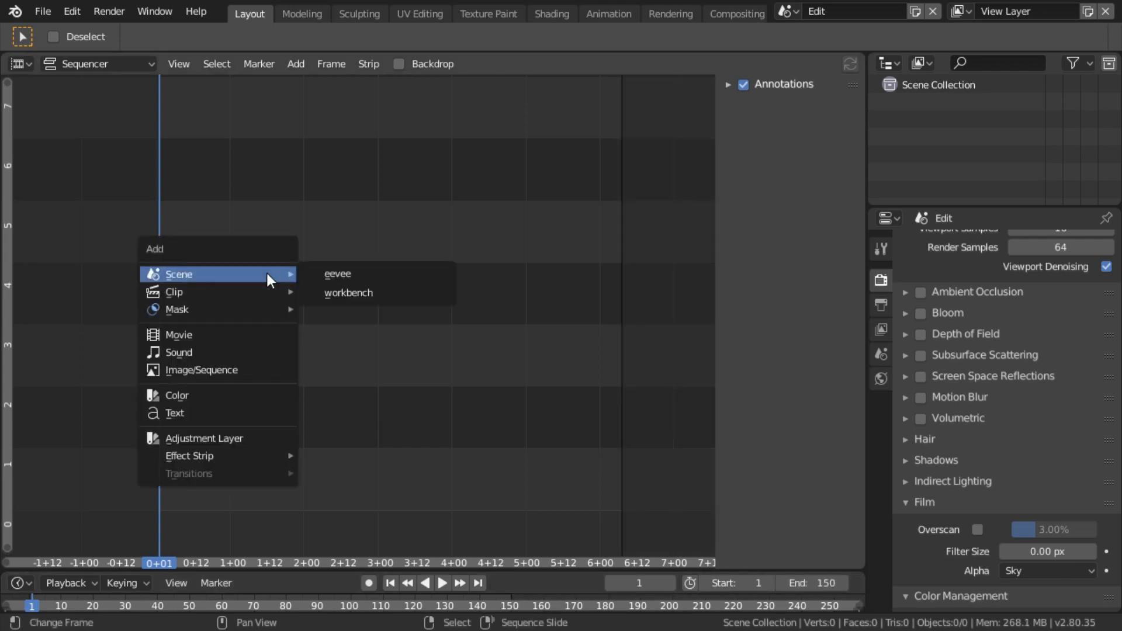
pyautogui.click(341, 273)
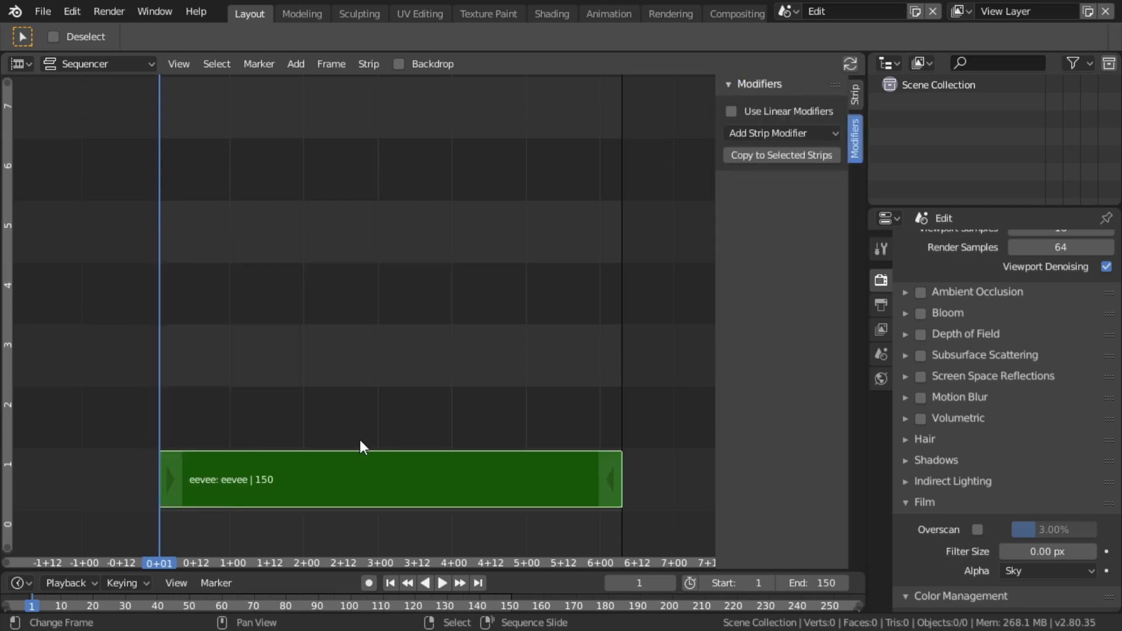
pyautogui.press('g')
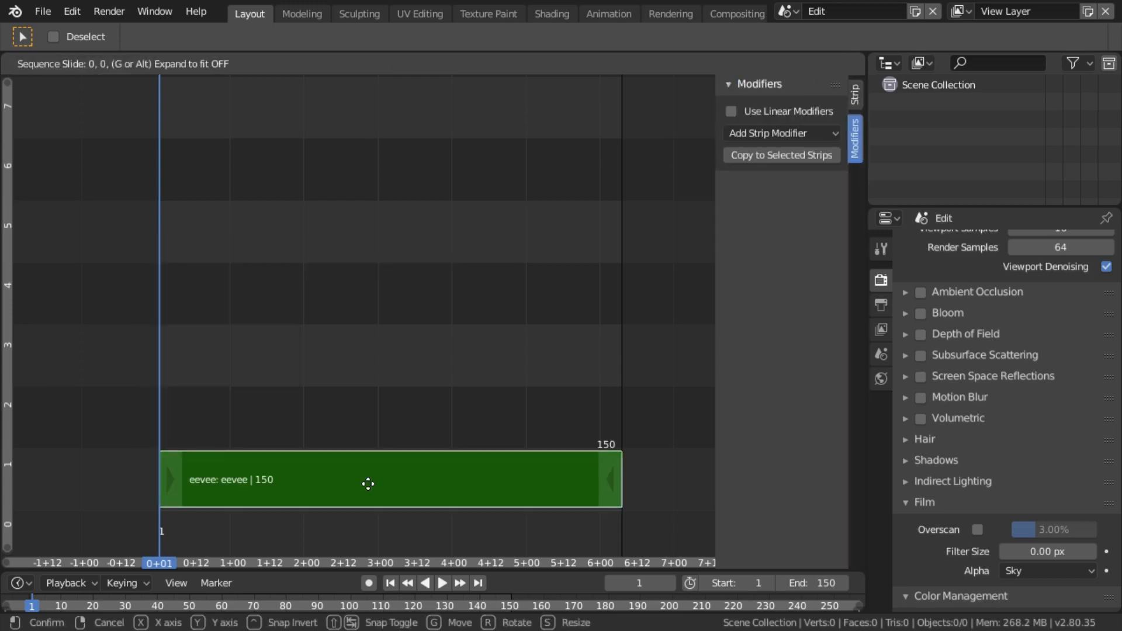
pyautogui.click(358, 309)
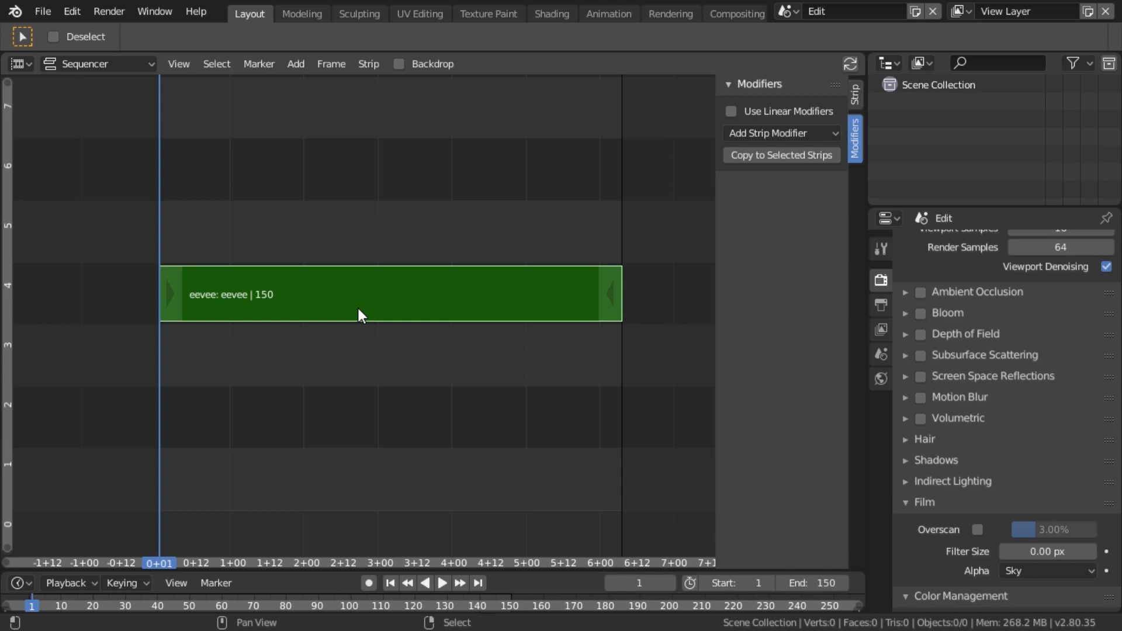
# Add the workbench scene as a strip in channel 1 starting at frame 1 and mute it
pyautogui.hotkey('shift', 'a')
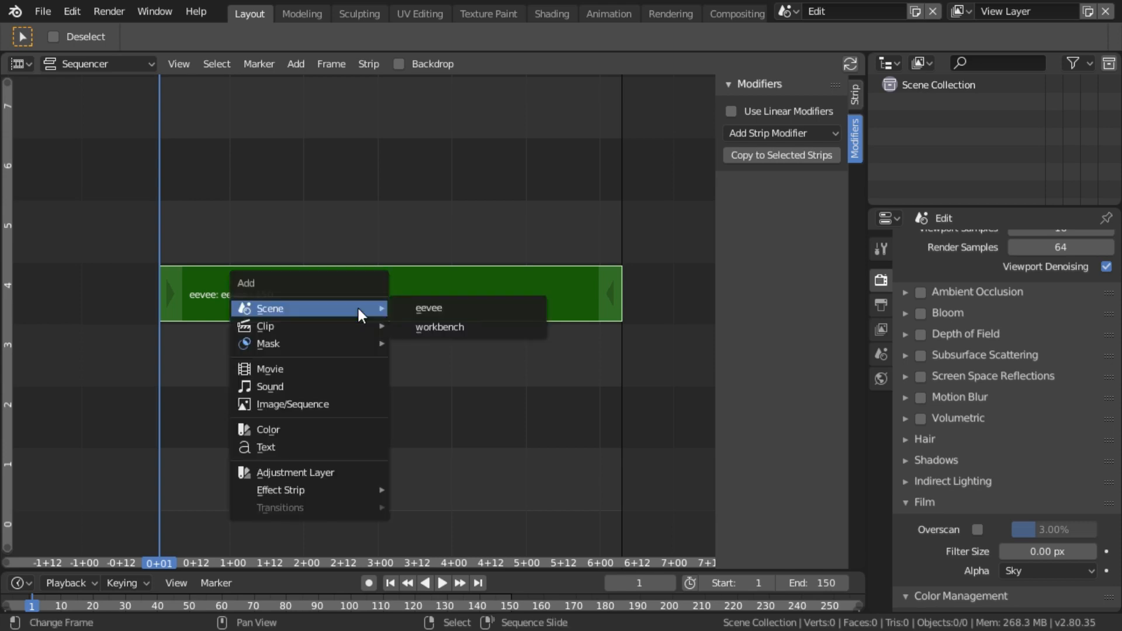
pyautogui.click(450, 326)
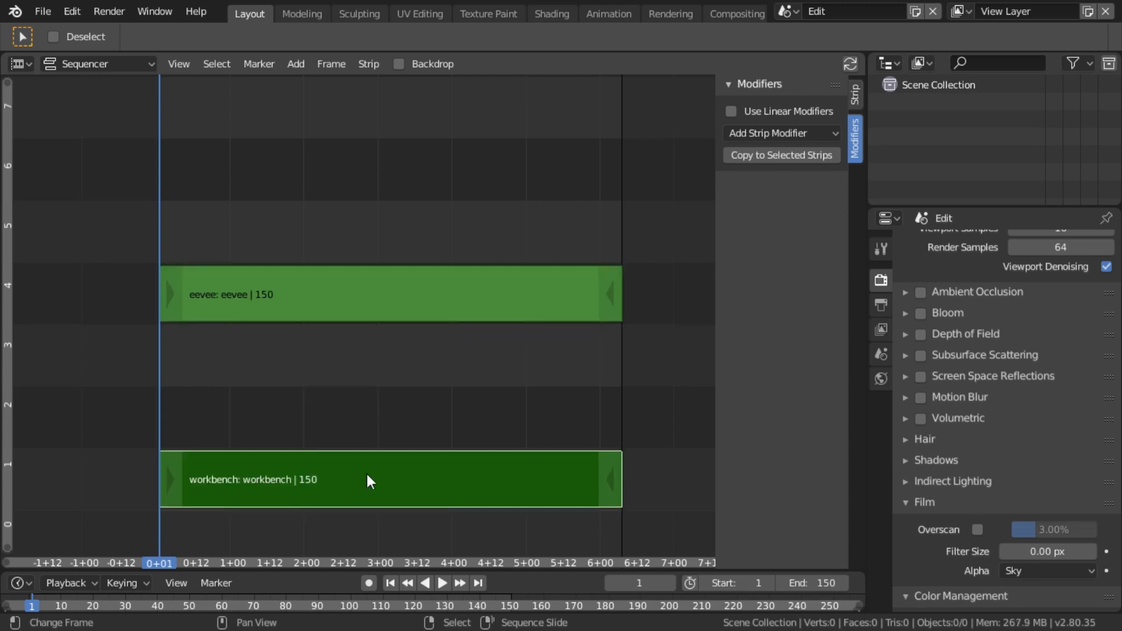
pyautogui.hotkey('alt', 'a')
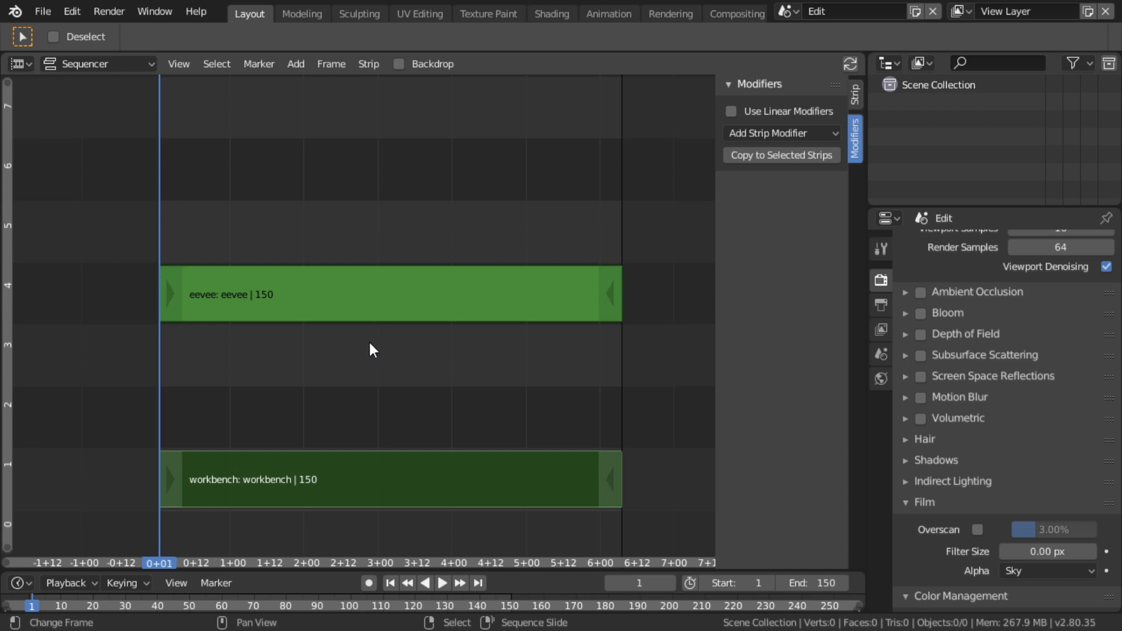
# Add a Mask modifier to the eevee strip, with the workbench strip as its mask source
pyautogui.click(343, 292)
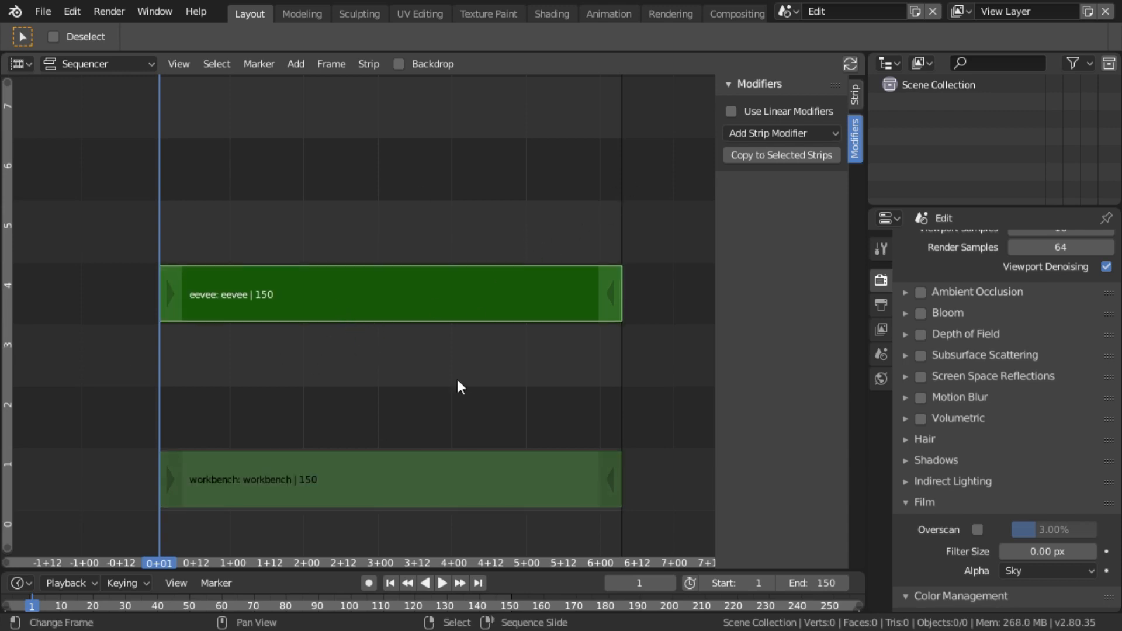
pyautogui.click(854, 95)
pyautogui.click(855, 140)
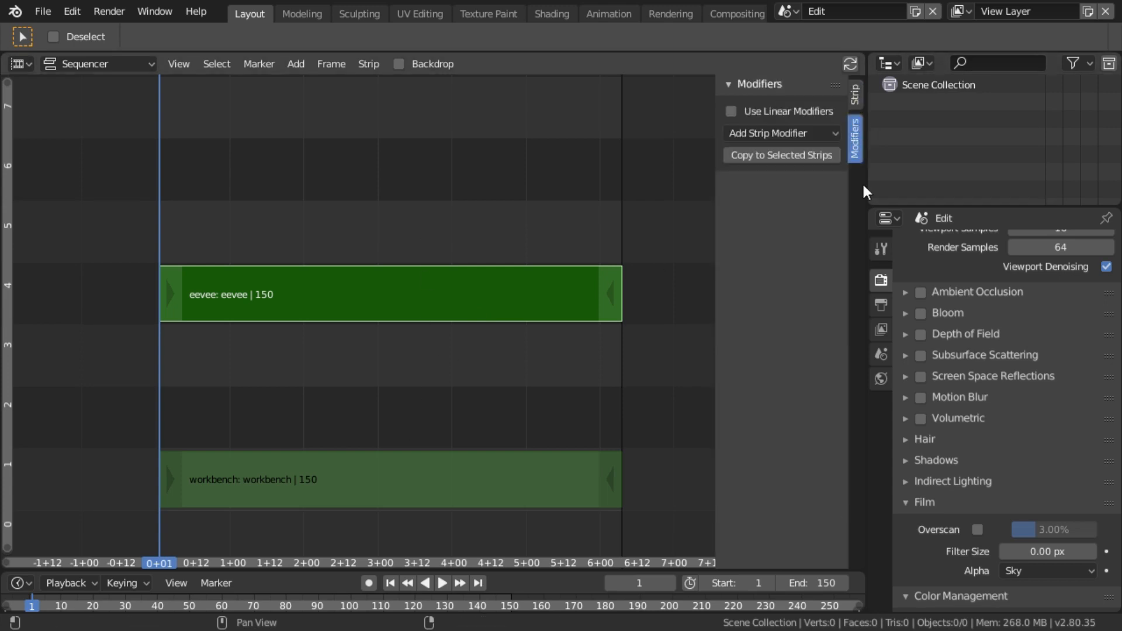
pyautogui.click(790, 134)
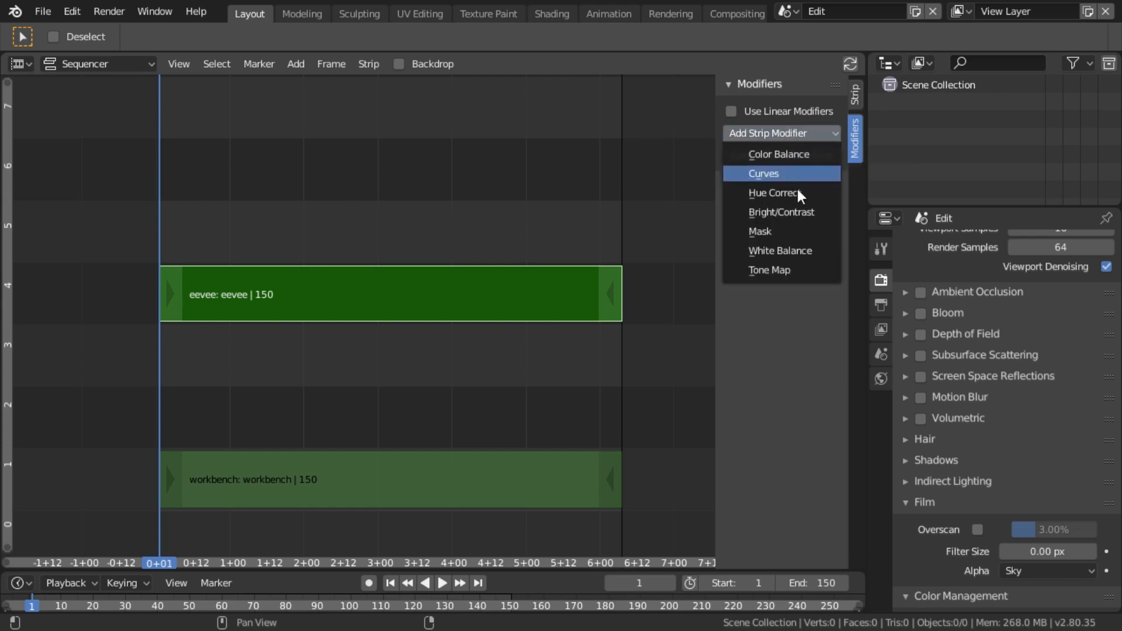
pyautogui.click(769, 232)
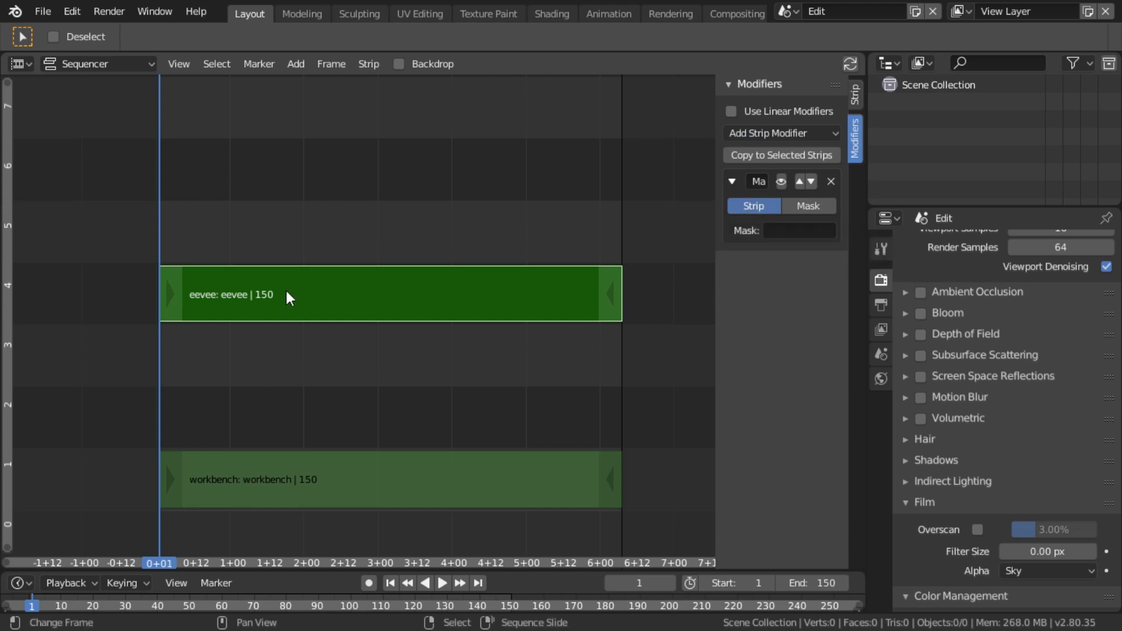
pyautogui.click(269, 318)
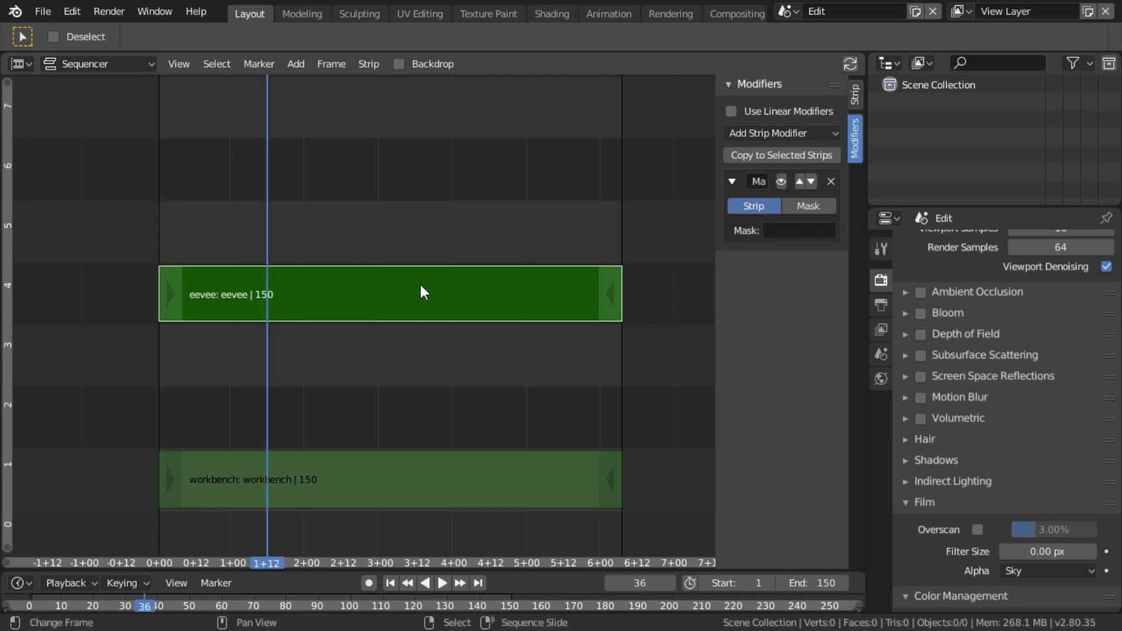
pyautogui.click(797, 229)
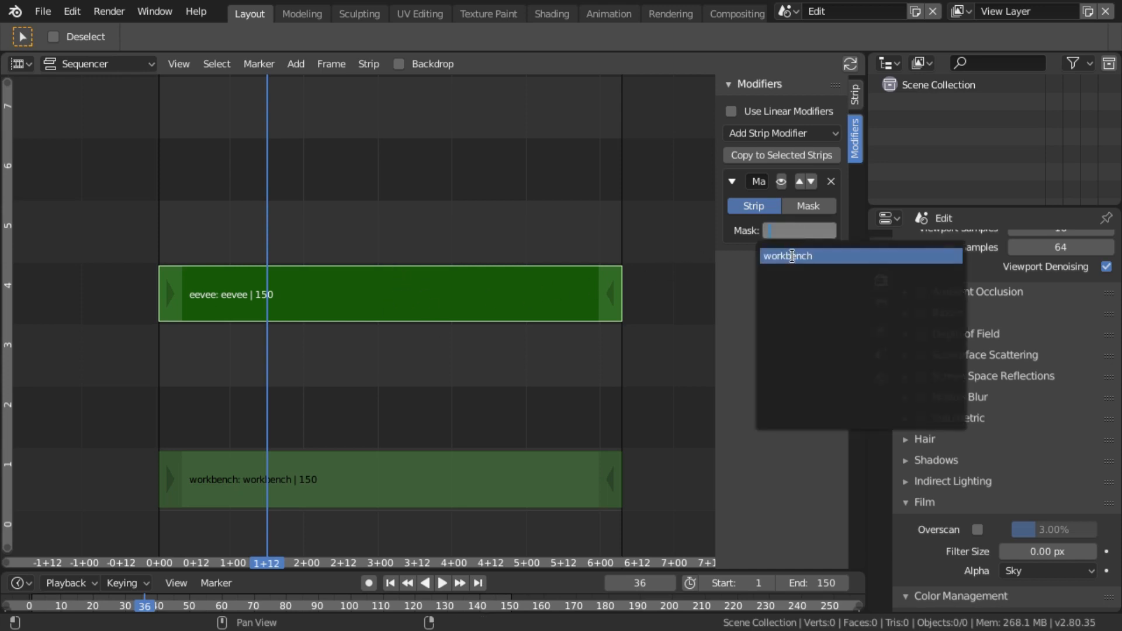
pyautogui.click(792, 255)
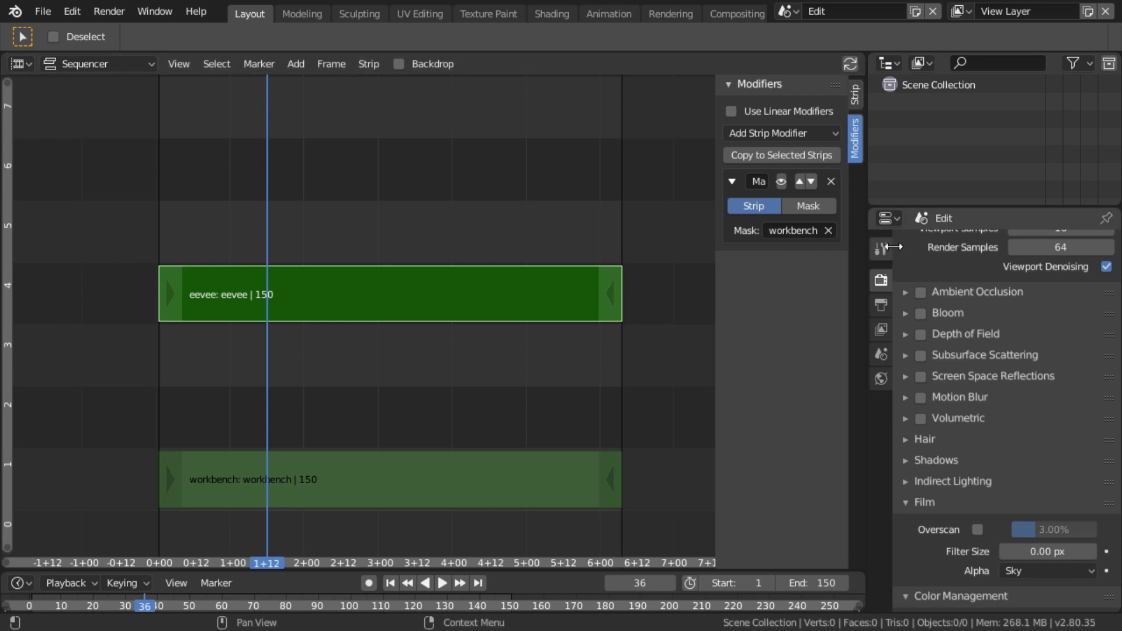
# Render the masked sequence at frame 72 and inspect the transparency around the smoke and lettering
pyautogui.click(378, 222)
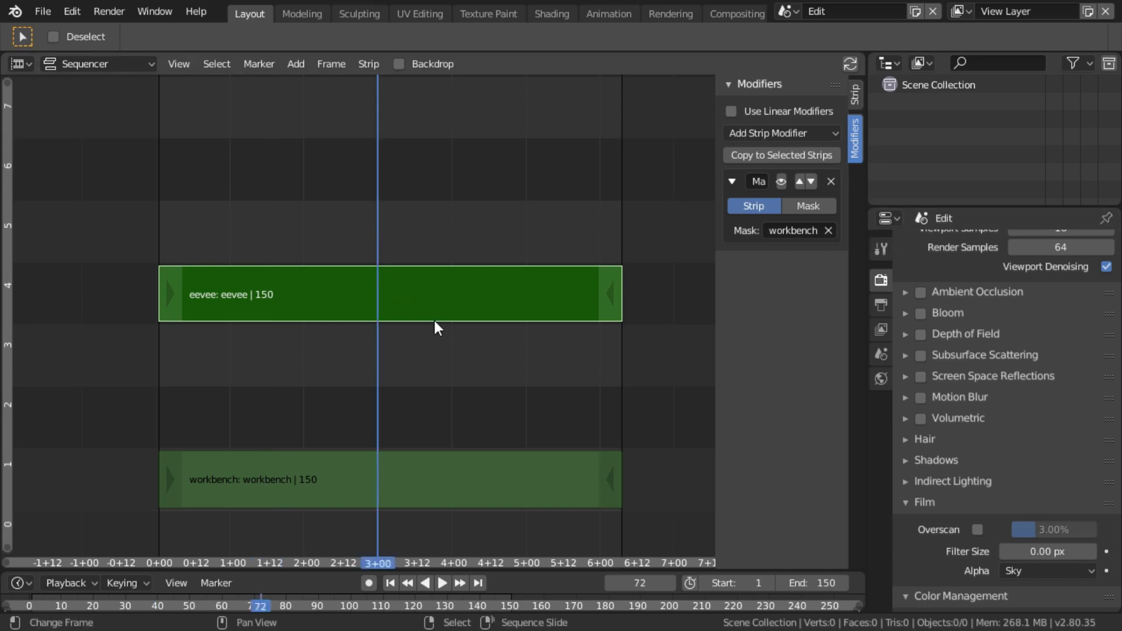
pyautogui.press('F12')
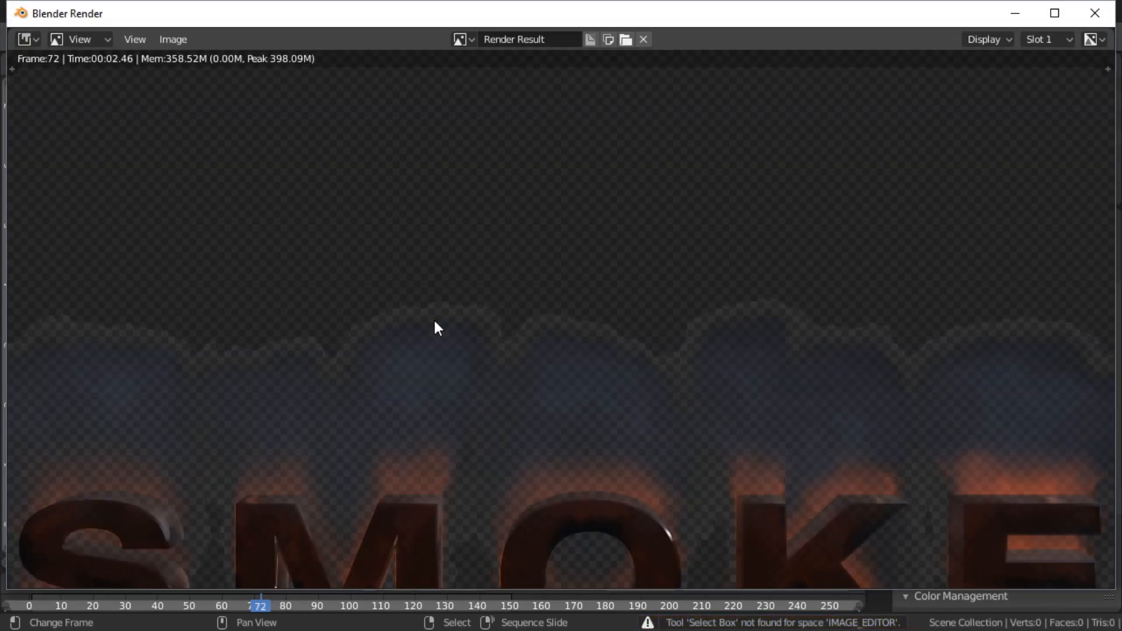
pyautogui.moveTo(552, 403); pyautogui.dragTo(528, 246, button='middle')
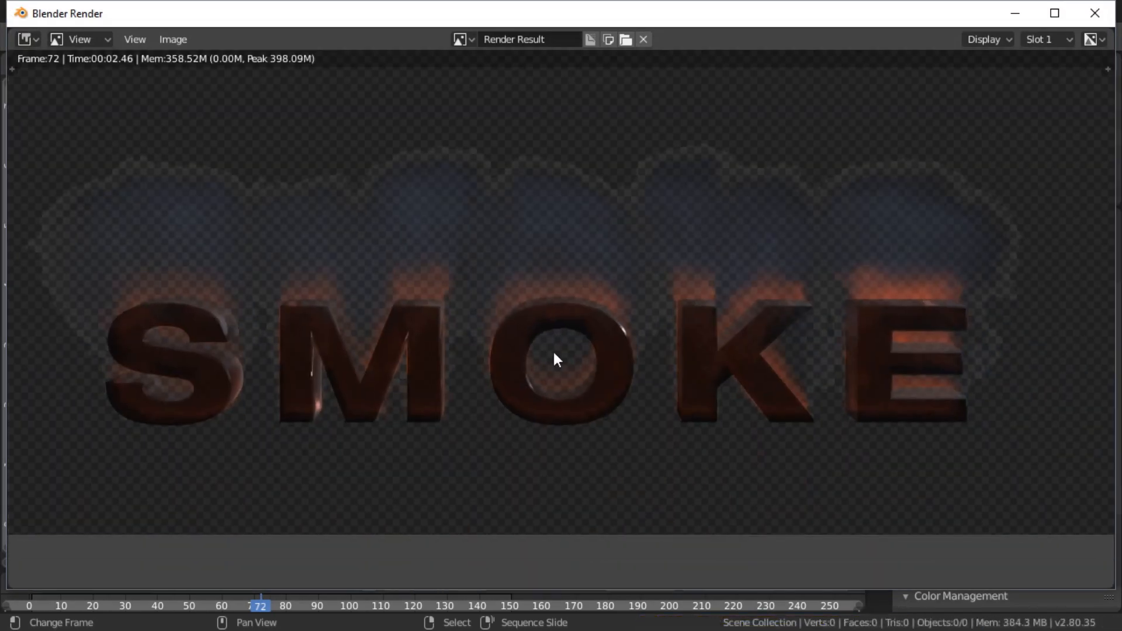
# Fit the whole frame 72 render in view, check its transparency, and close the render window
pyautogui.press('Home')
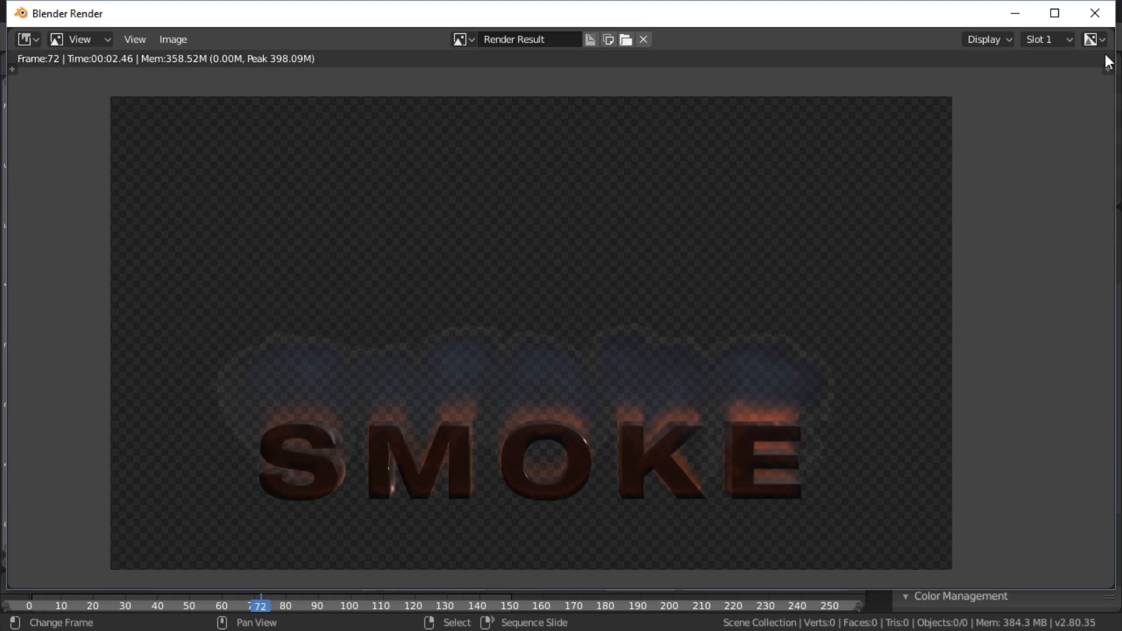
pyautogui.click(1094, 13)
pyautogui.click(366, 473)
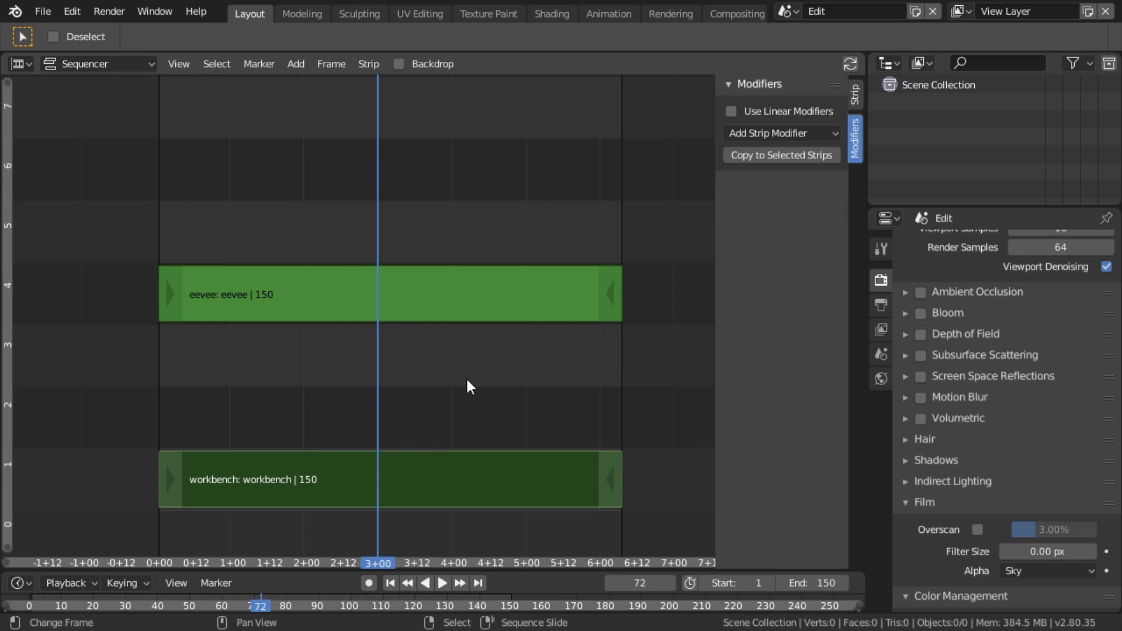
# In the workbench scene's compositor, connect the Render Layers Alpha output to the reroute point feeding the Composite and Viewer nodes
pyautogui.click(786, 11)
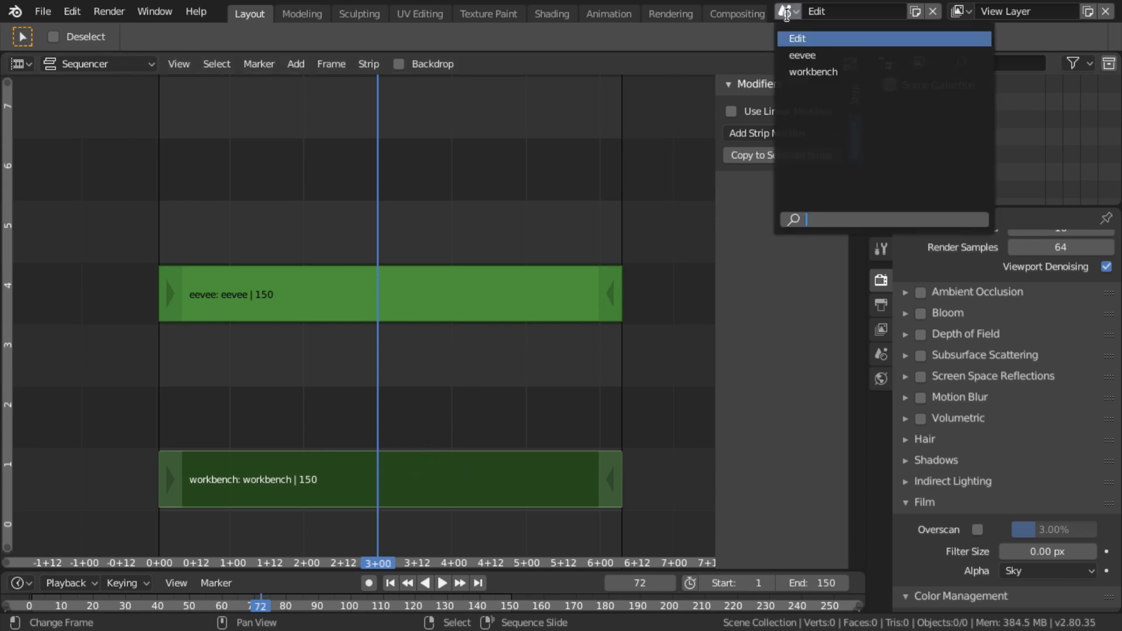
pyautogui.click(832, 72)
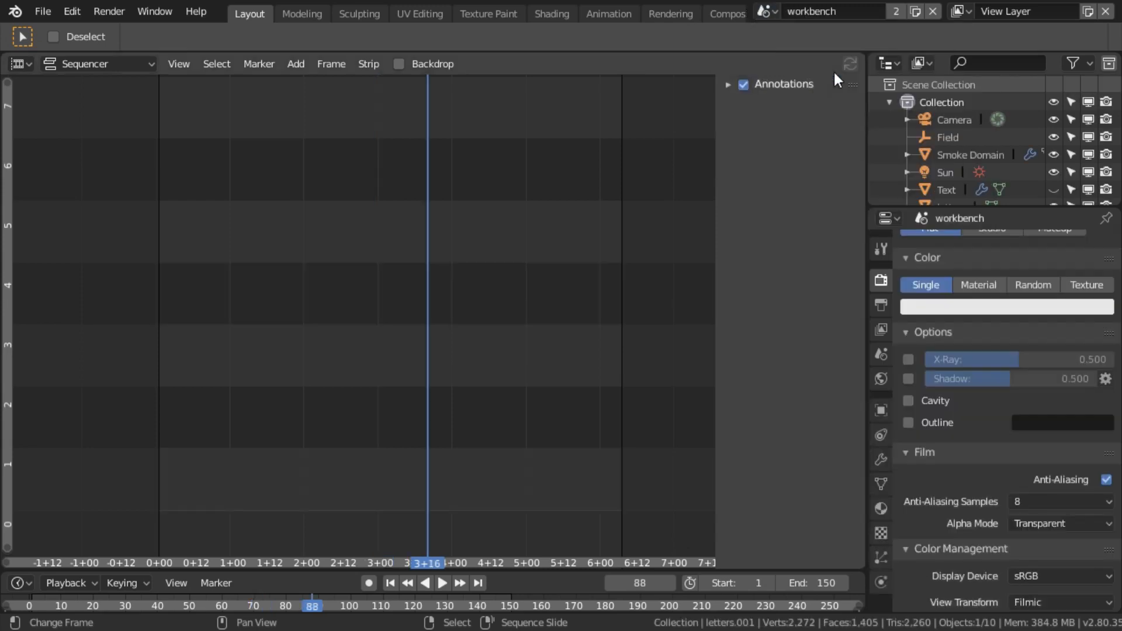
pyautogui.click(21, 61)
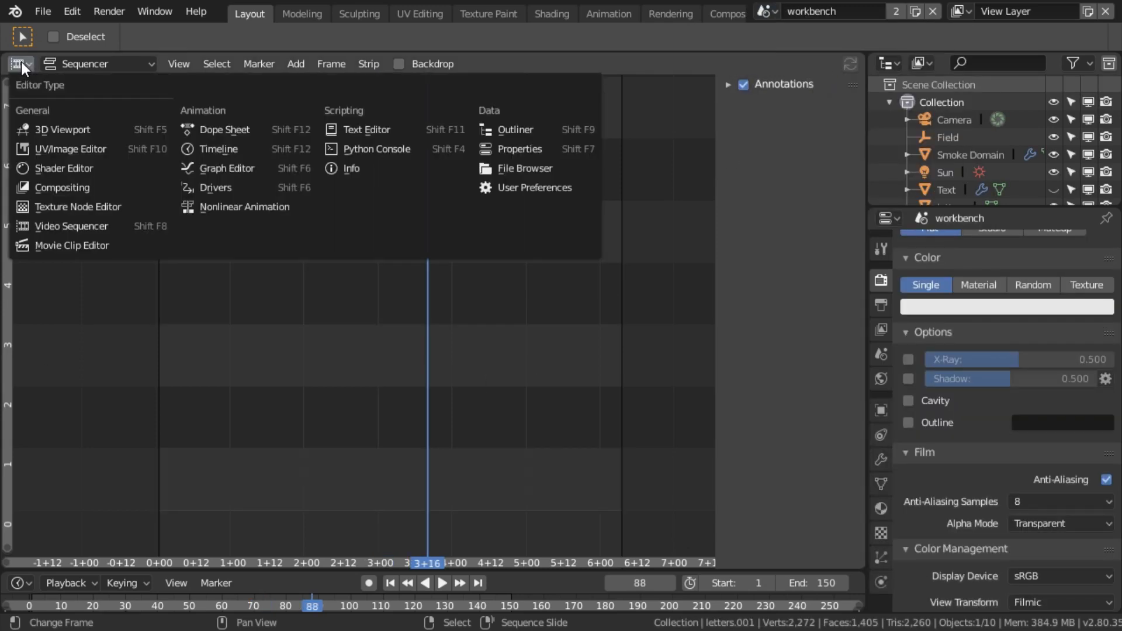
pyautogui.click(89, 187)
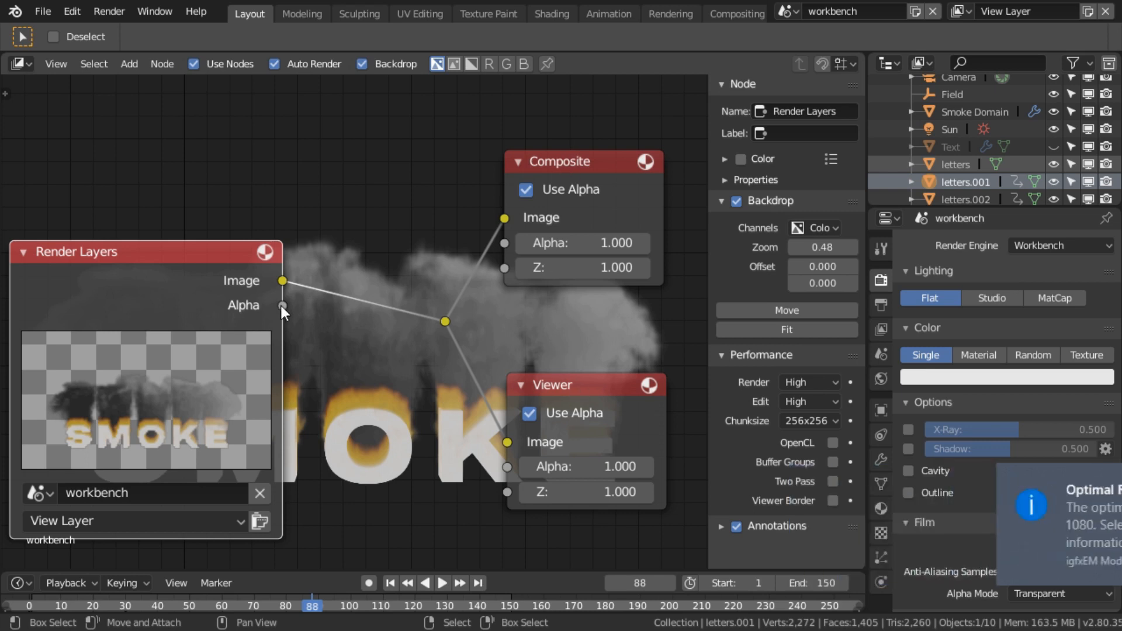
pyautogui.moveTo(281, 306); pyautogui.dragTo(444, 321)
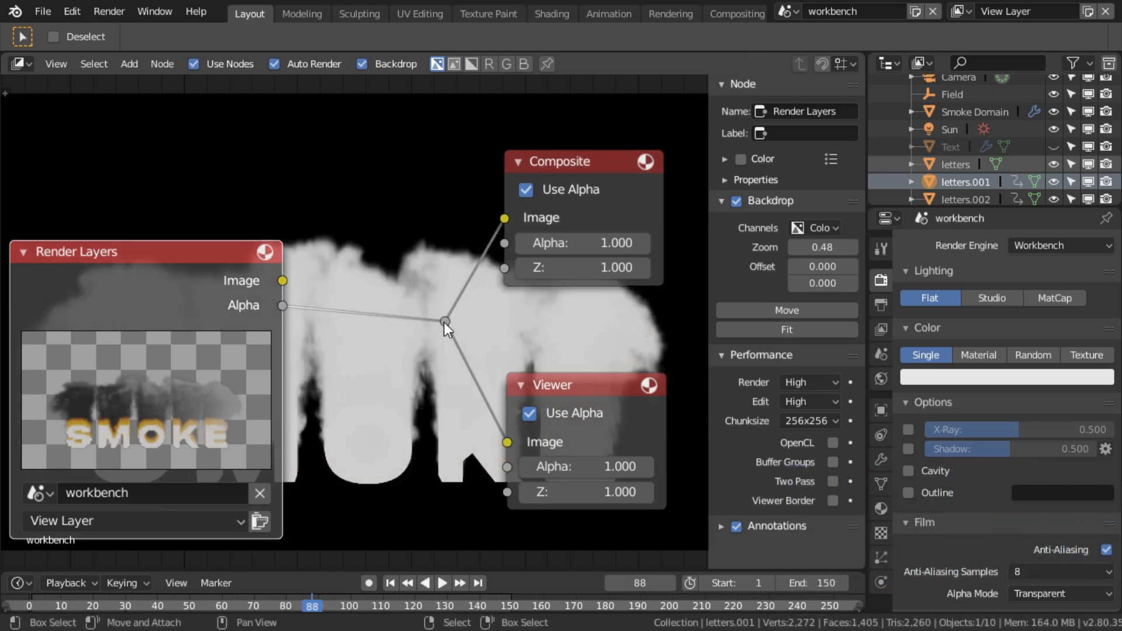
# Return to the Edit scene and switch the main editor back to the Video Sequencer
pyautogui.click(786, 12)
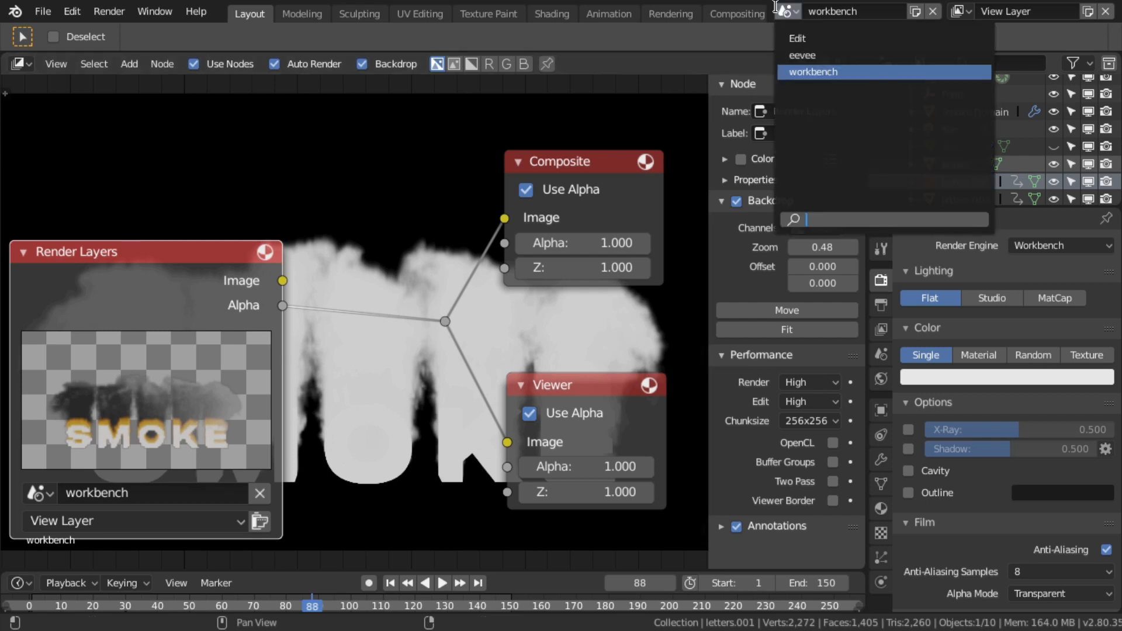
pyautogui.click(820, 37)
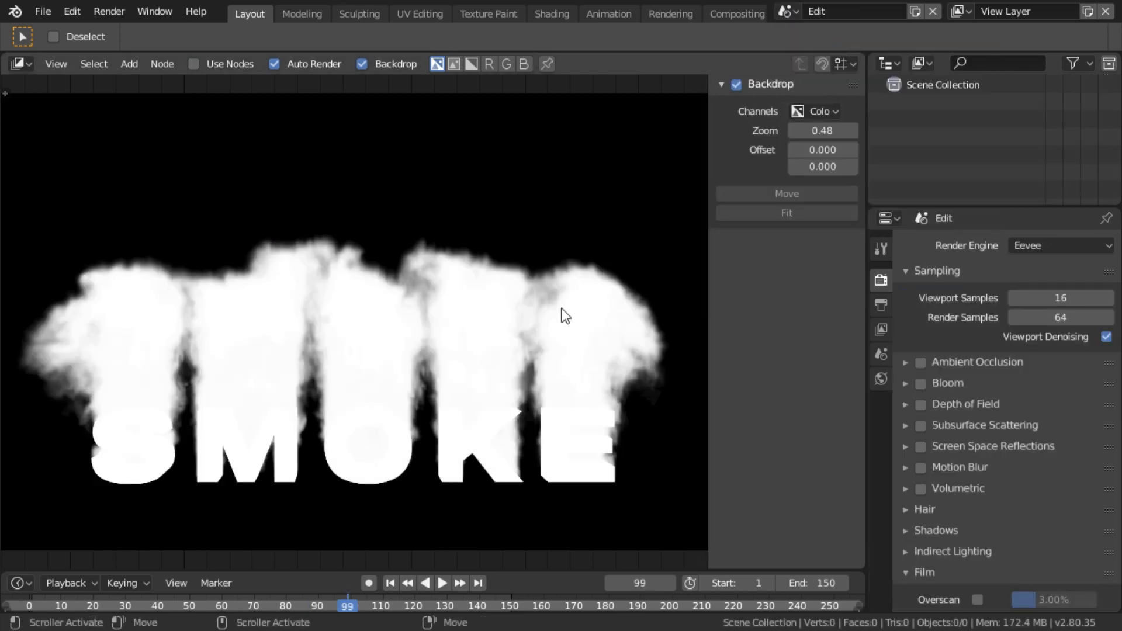
pyautogui.moveTo(202, 317); pyautogui.dragTo(258, 314, button='middle')
pyautogui.click(20, 66)
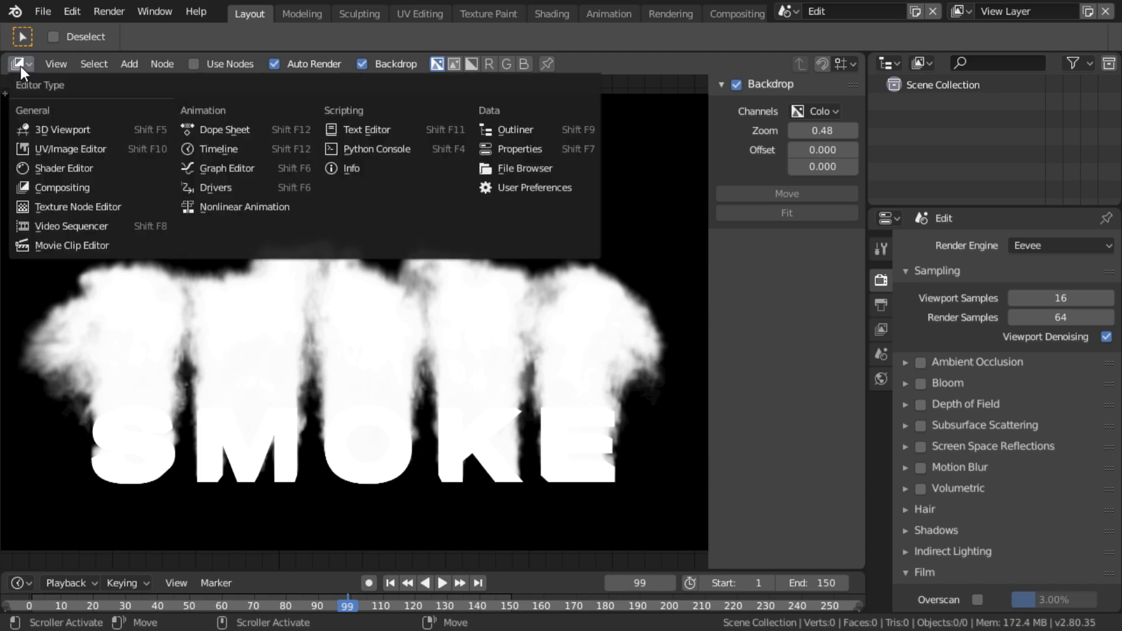
pyautogui.click(73, 226)
# Render the masked sequence at frame 121, check the smoke's transparency, and close the render window
pyautogui.click(327, 213)
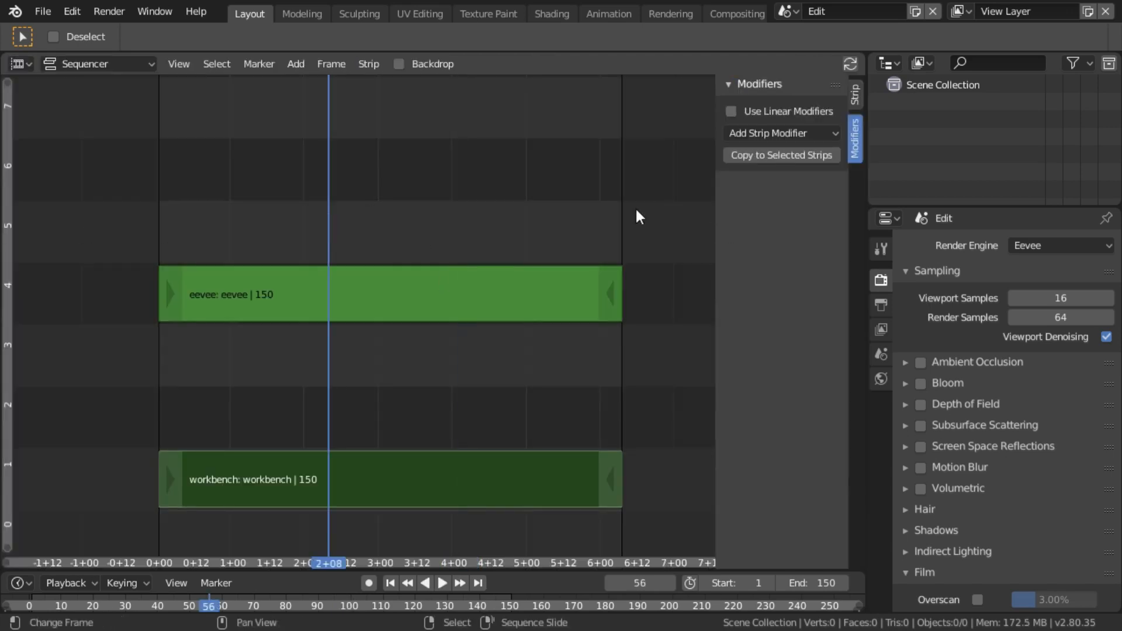
pyautogui.click(549, 216)
pyautogui.moveTo(403, 219); pyautogui.dragTo(243, 218)
pyautogui.click(497, 220)
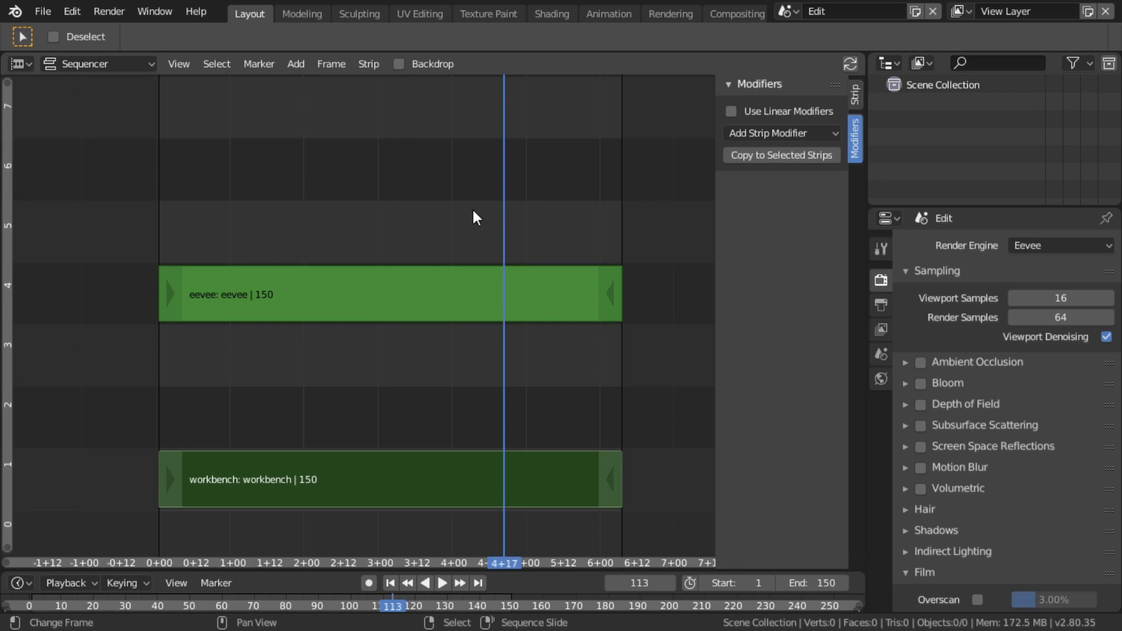
pyautogui.press('F12')
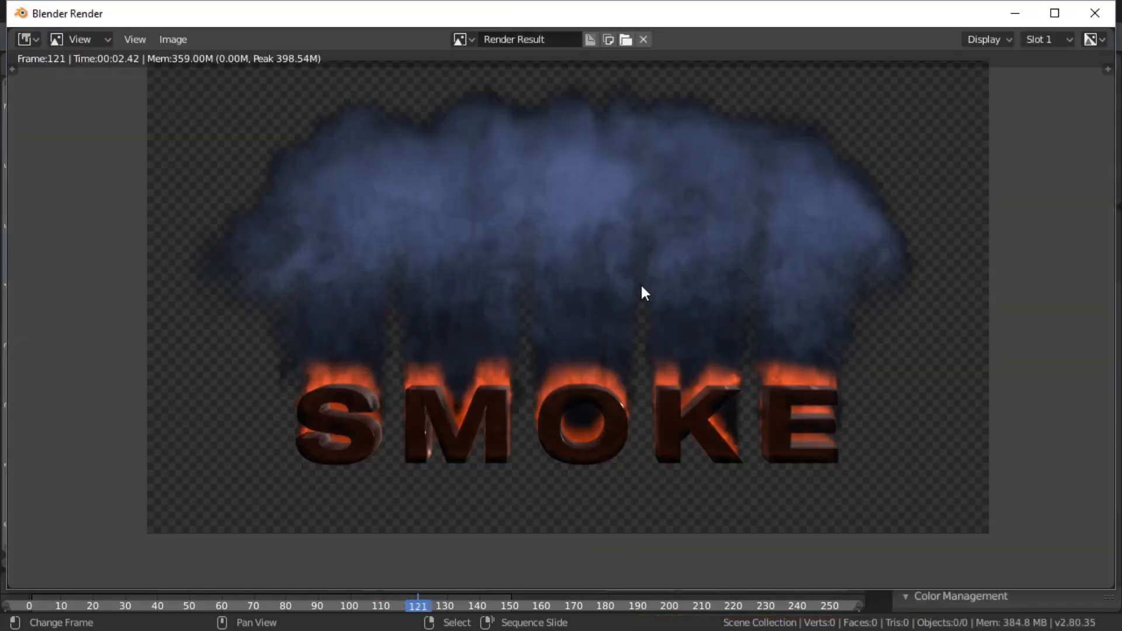
pyautogui.click(1103, 16)
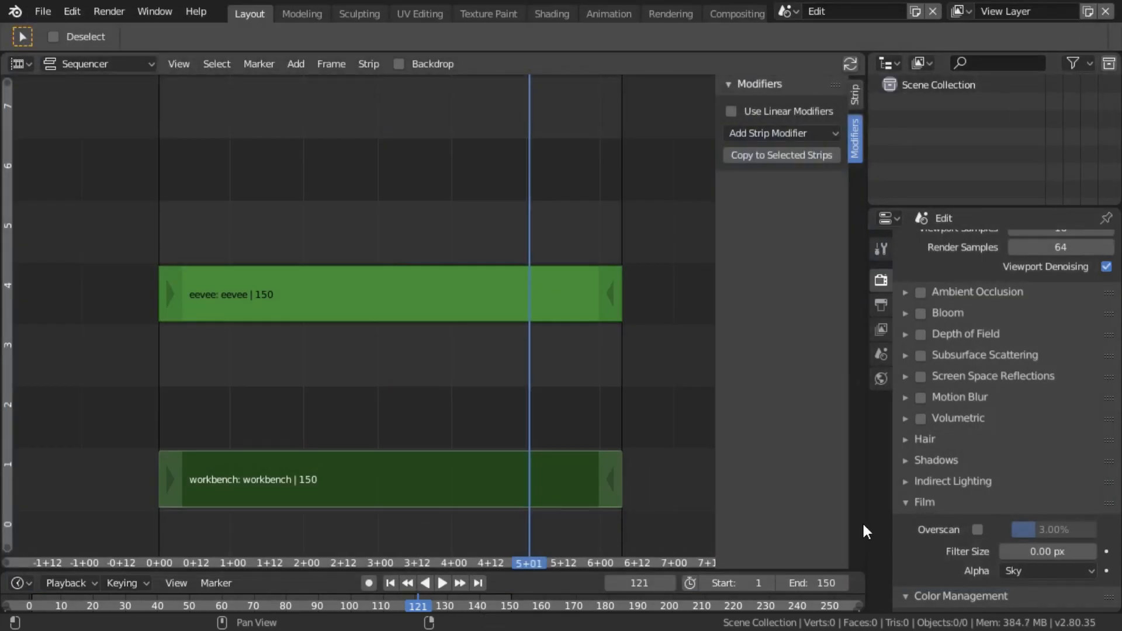
# Set the Edit scene's color management to the sRGB display device with the Default view transform
pyautogui.scroll(-6, 1047, 458)
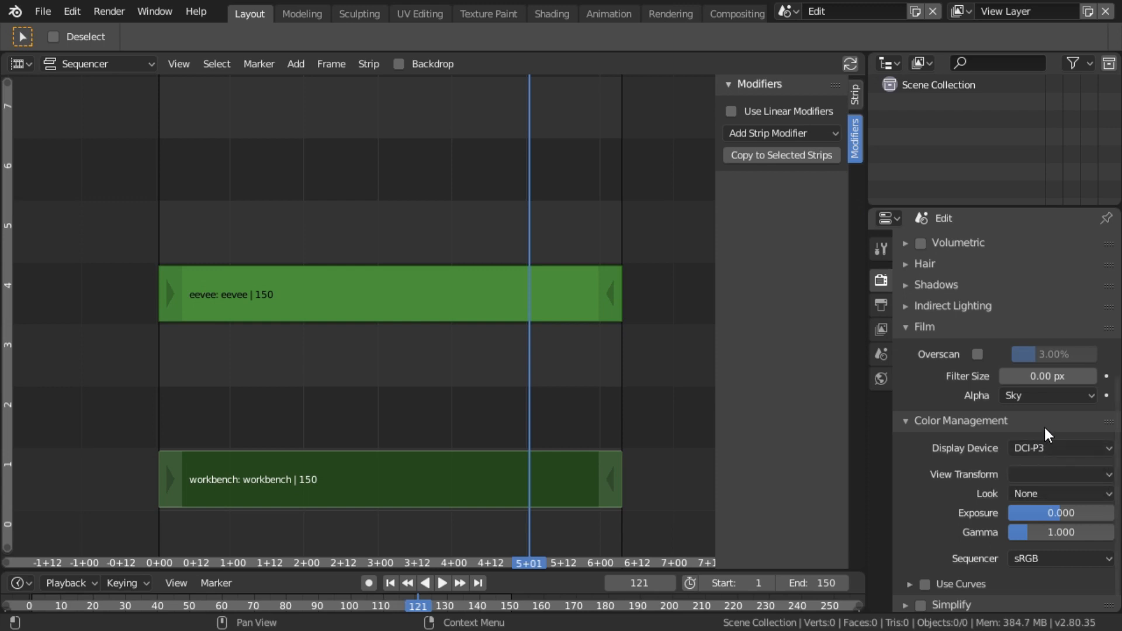
pyautogui.scroll(6, 1044, 426)
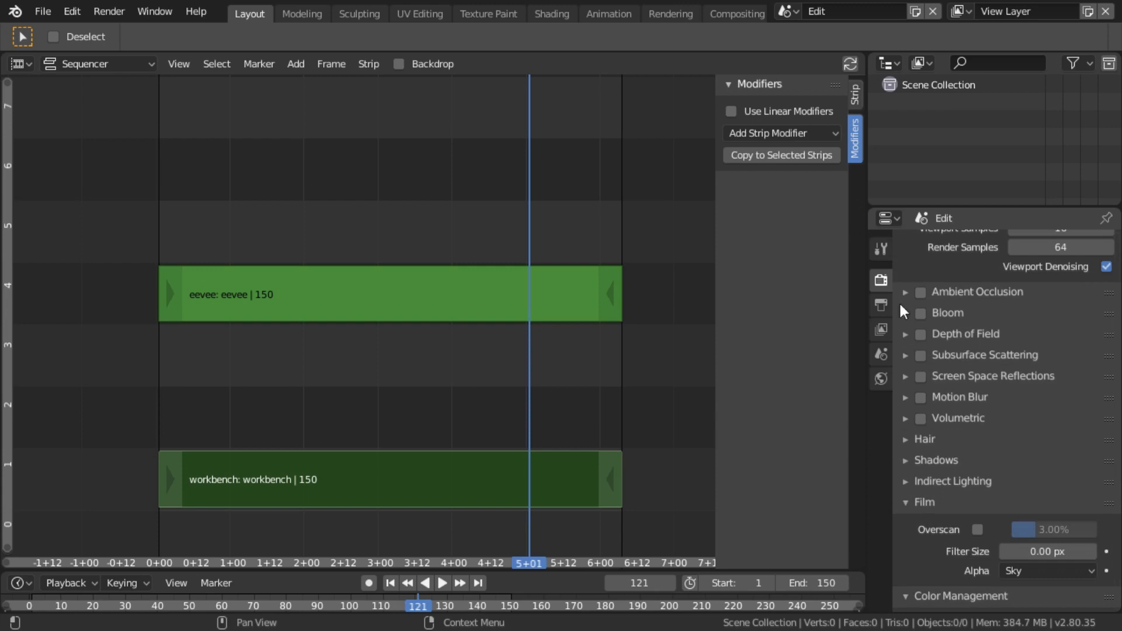
pyautogui.scroll(-6, 1064, 404)
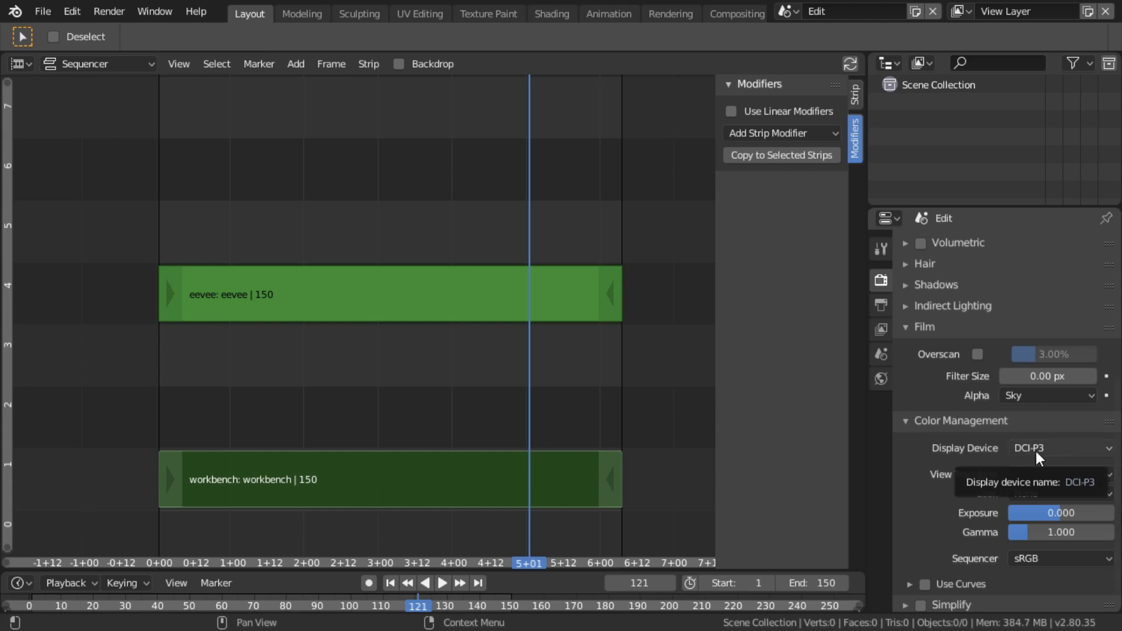
pyautogui.click(1069, 449)
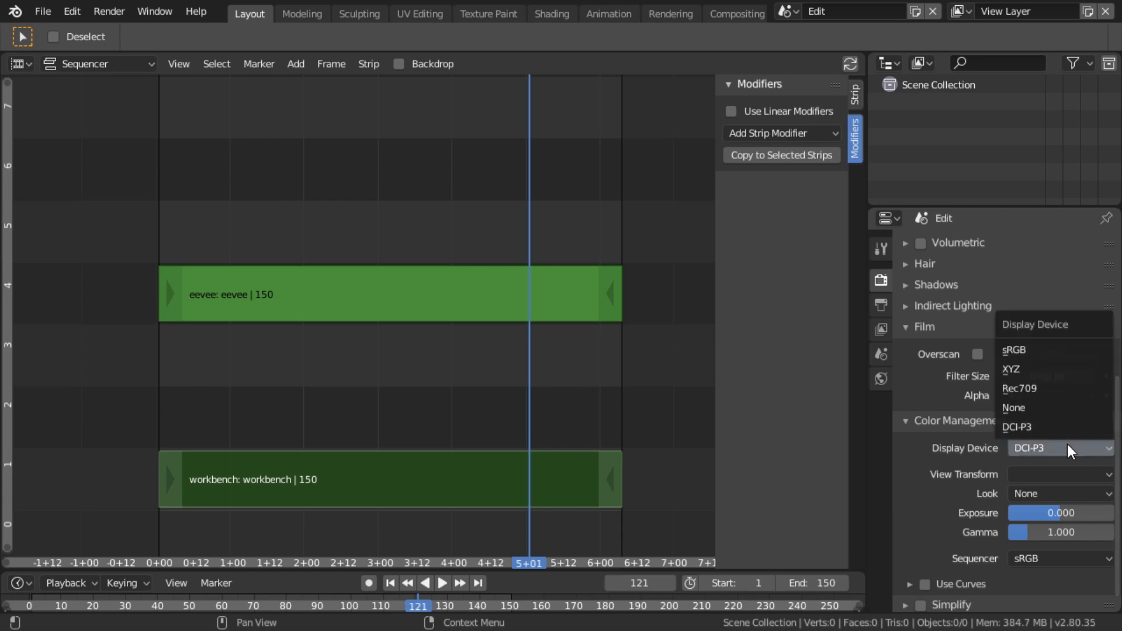
pyautogui.click(1020, 354)
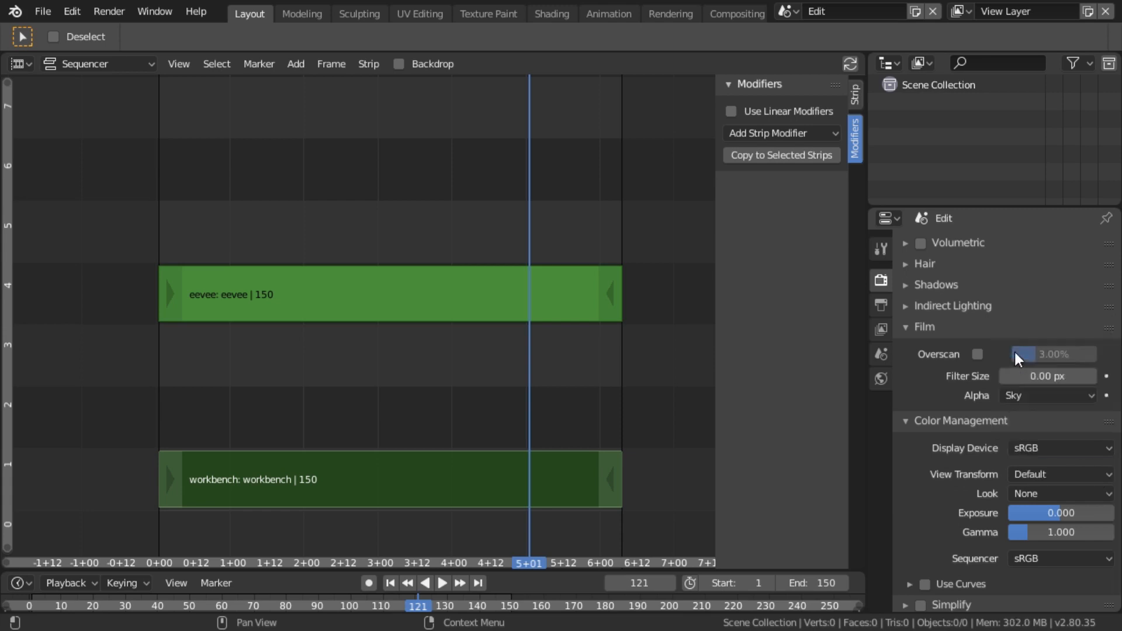
pyautogui.click(1064, 475)
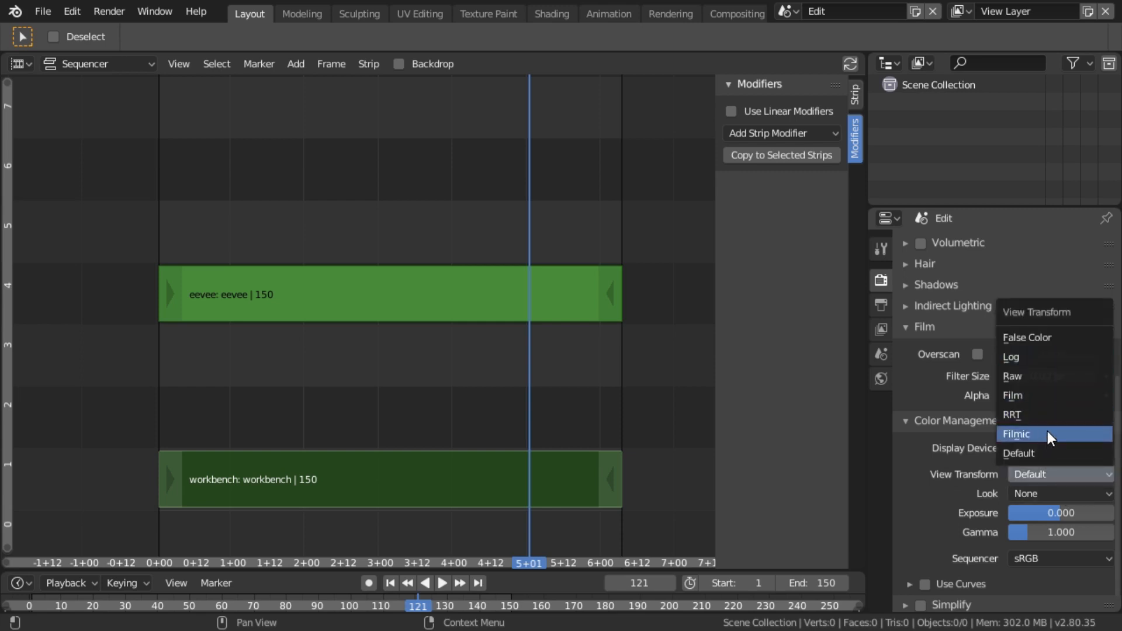
pyautogui.click(1059, 454)
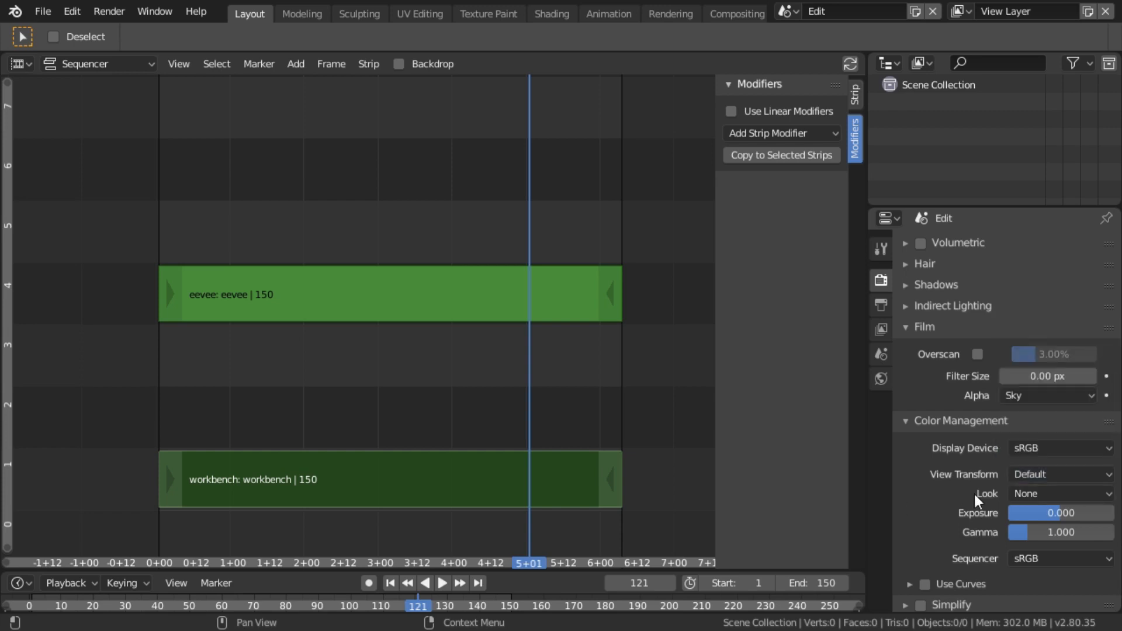
# Render the masked sequence at frame 99 and inspect the colors and transparency of the smoke and lettering
pyautogui.moveTo(523, 421); pyautogui.dragTo(513, 380)
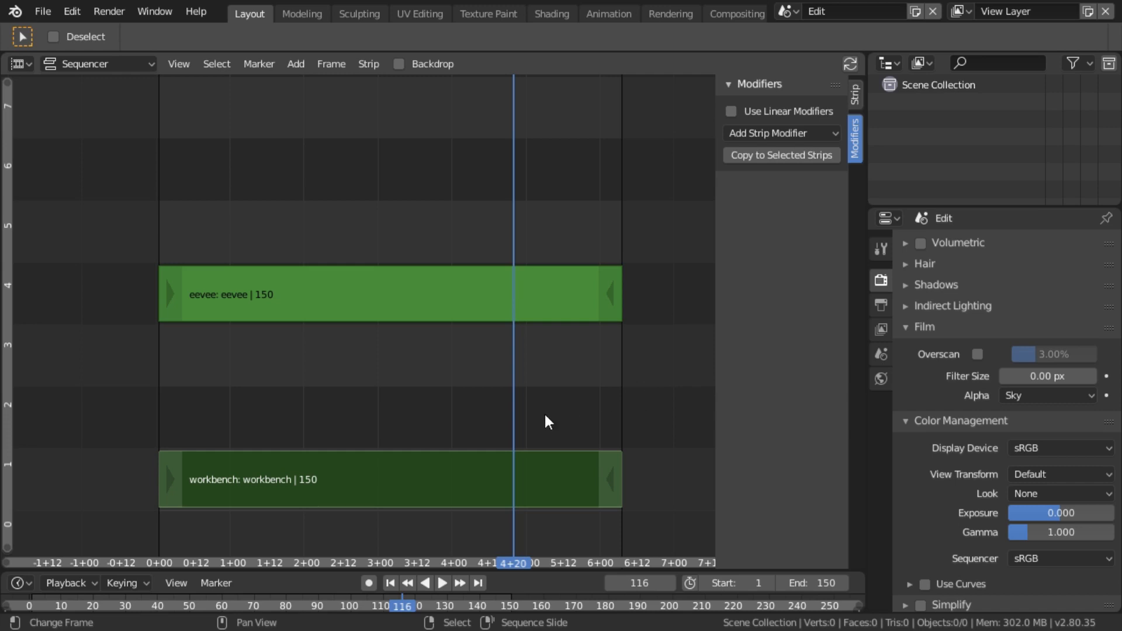
pyautogui.click(461, 379)
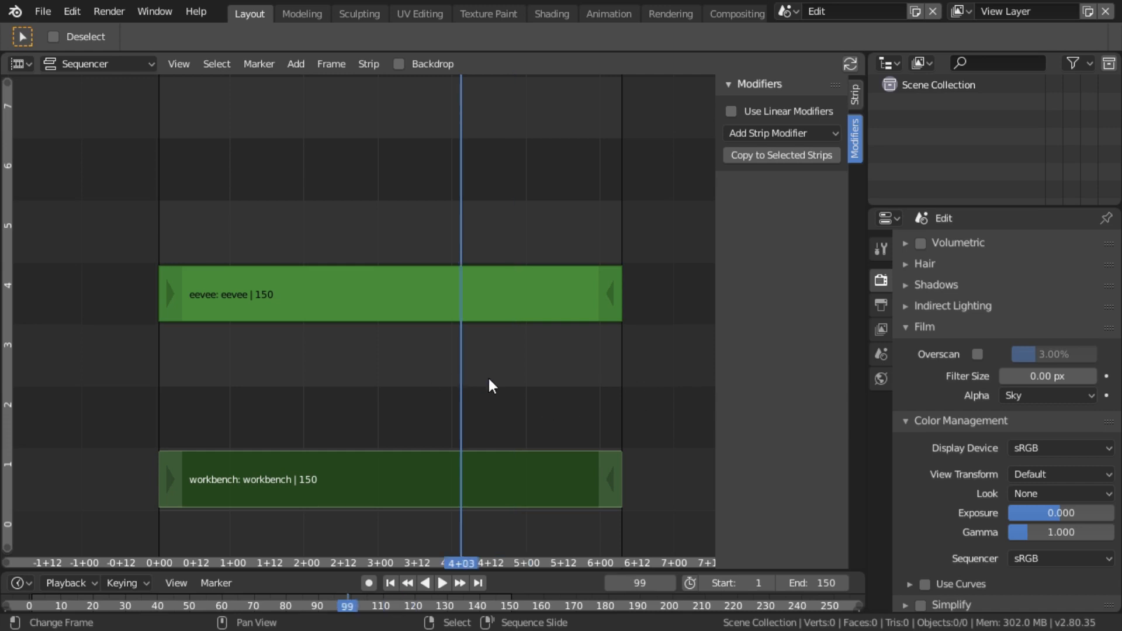
pyautogui.press('F12')
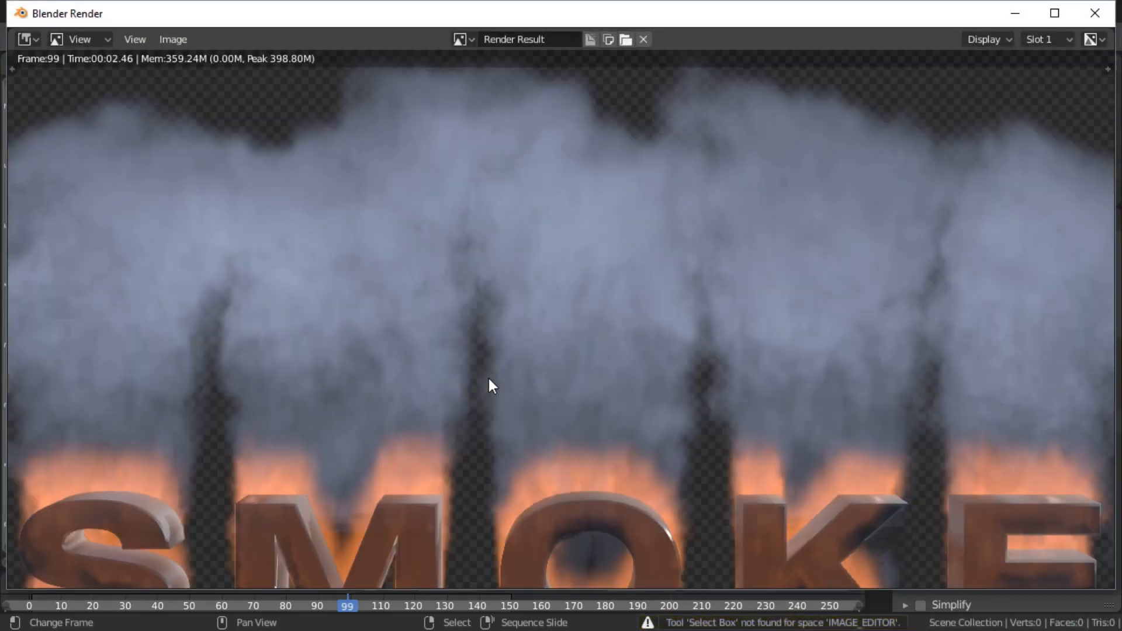
pyautogui.scroll(-5, 543, 401)
pyautogui.moveTo(574, 423); pyautogui.dragTo(567, 419, button='middle')
pyautogui.scroll(3, 577, 405)
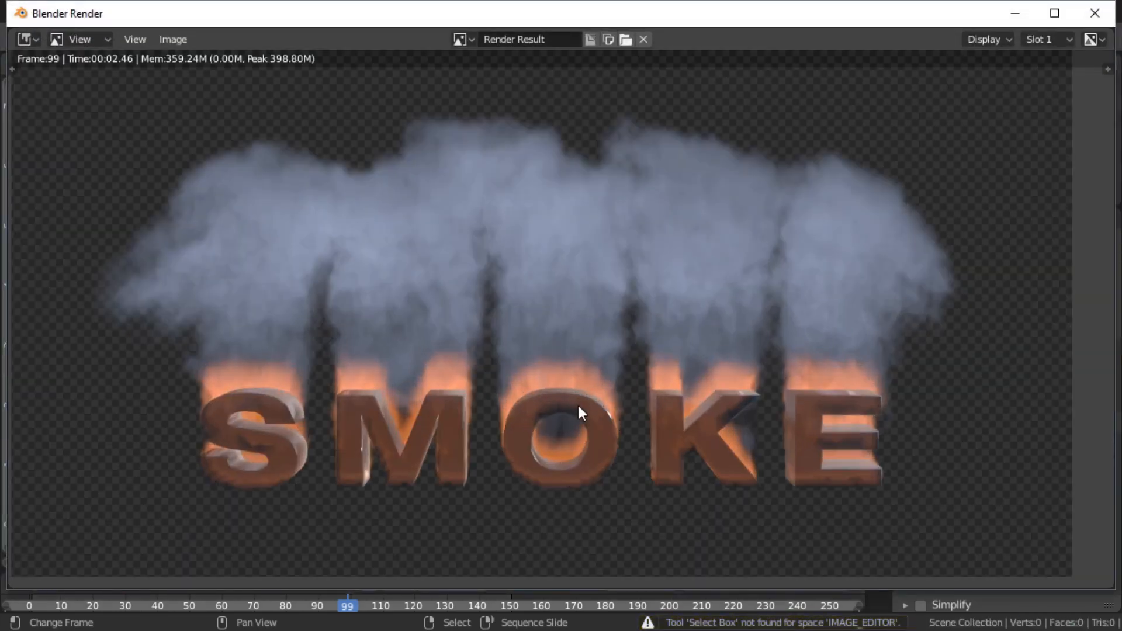